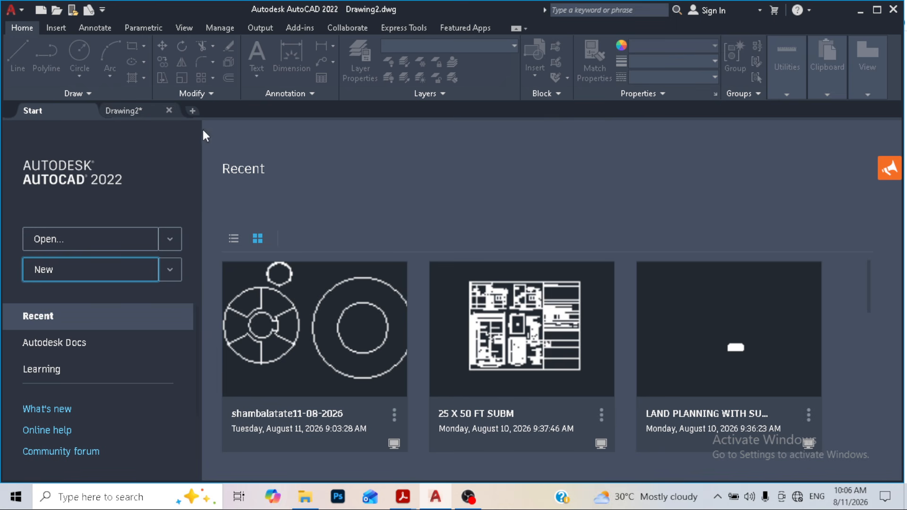
Switch to the Drawing2 drawing and examine the available measuring options.
click(123, 110)
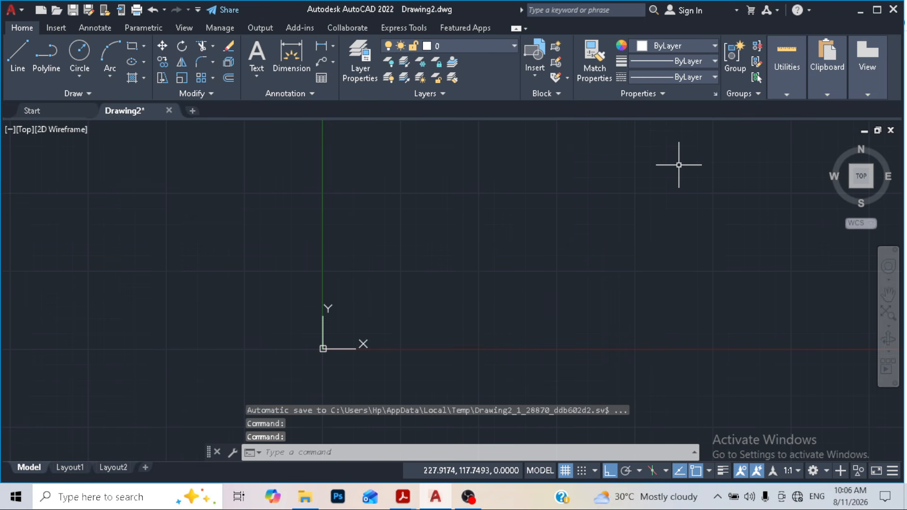
click(785, 88)
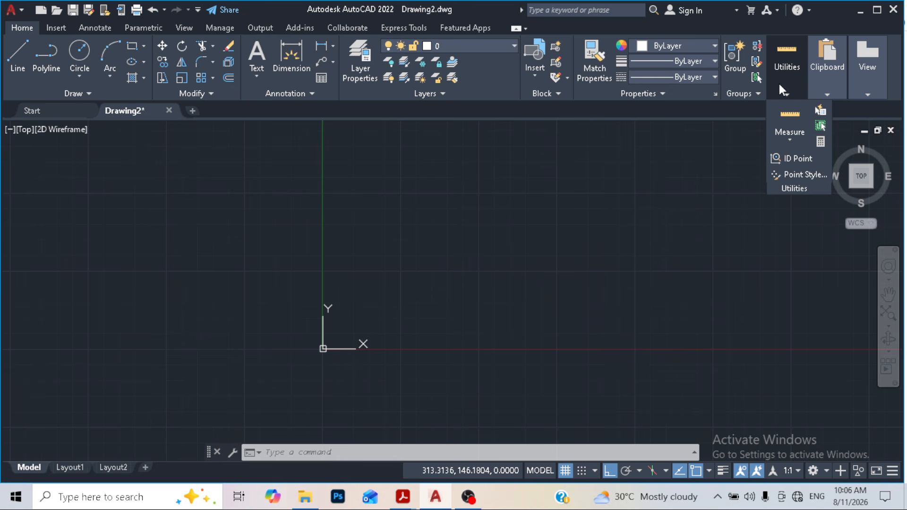
click(790, 140)
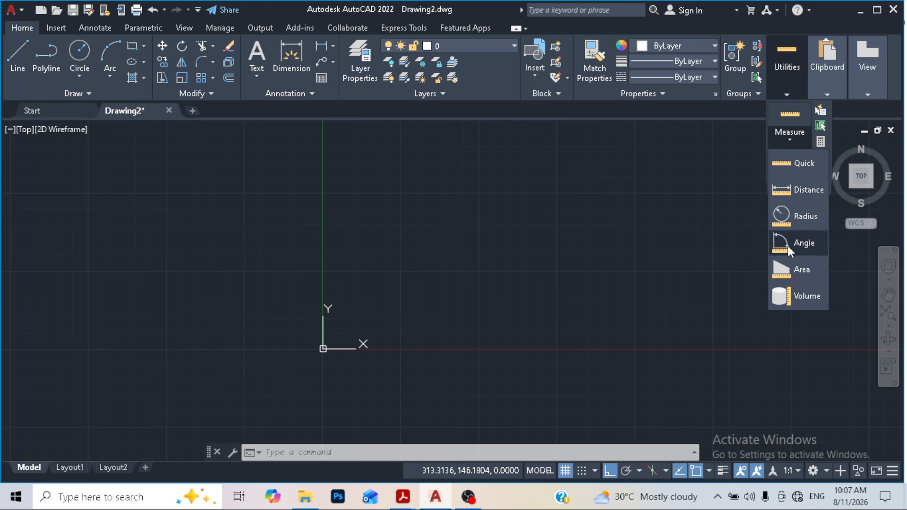
click(686, 173)
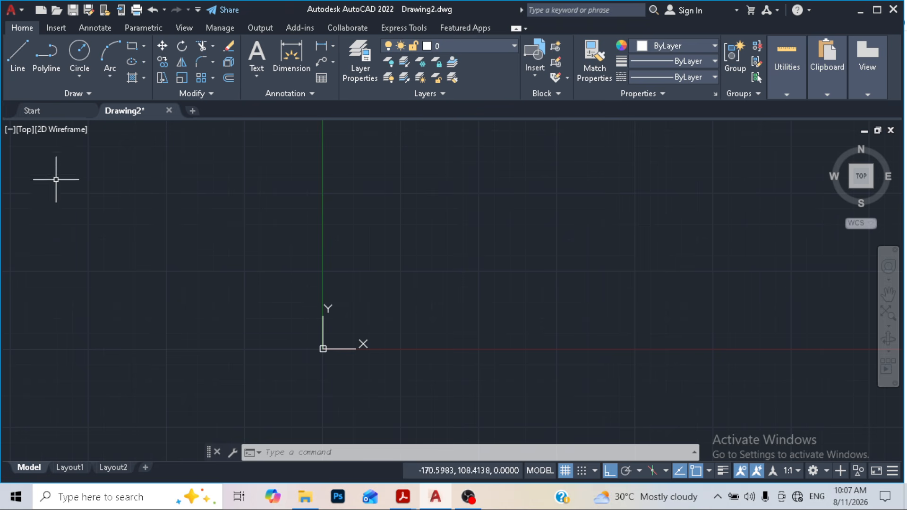
Draw a circle centred at 50,50 with a radius of 30.
click(77, 55)
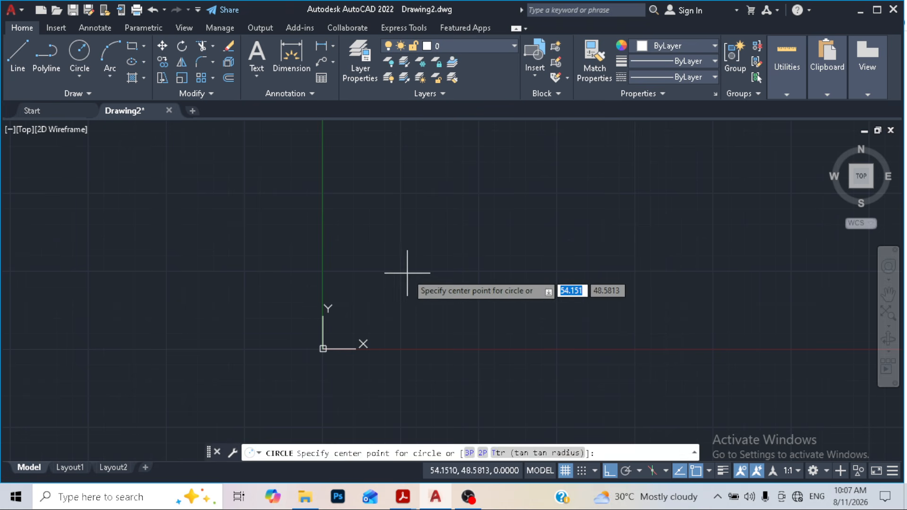
text(50)
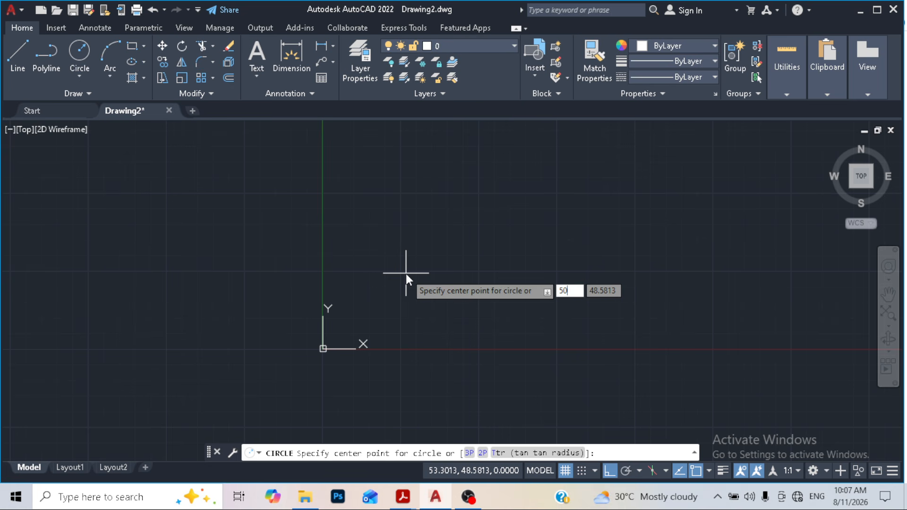
key(Tab)
text(50)
key(Return)
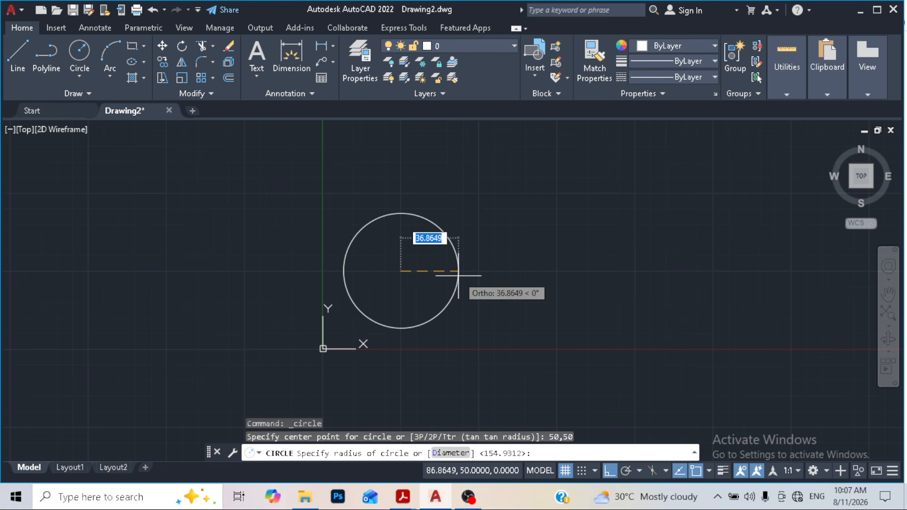
text(30)
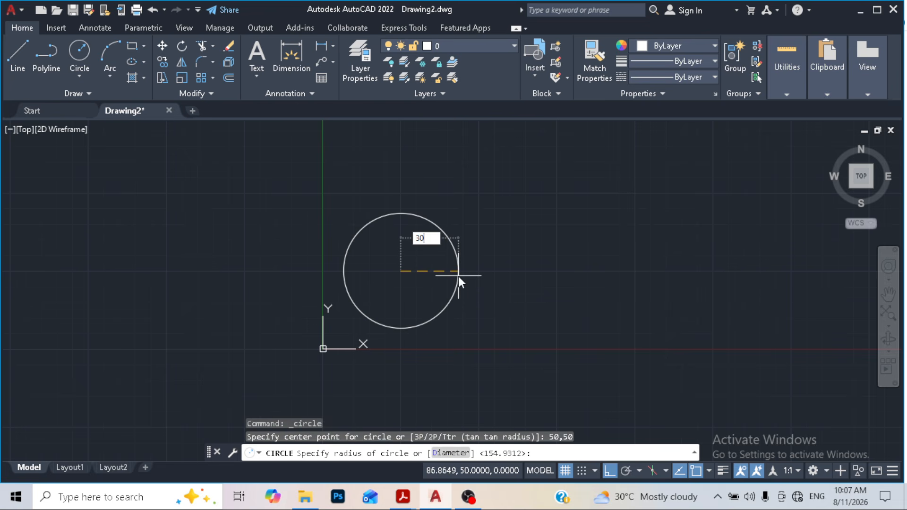
key(Return)
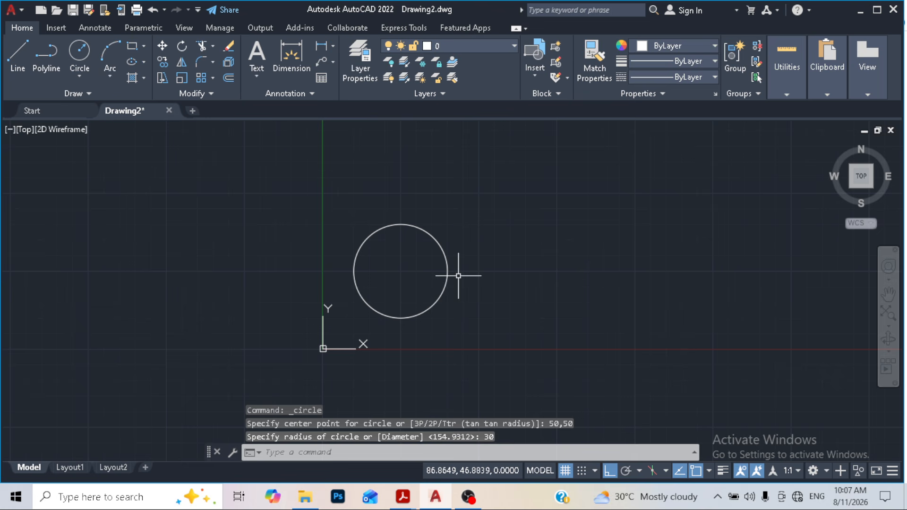
Draw a rectangle 100 wide and 60 high beside the circle, starting from its lower-left corner.
click(131, 46)
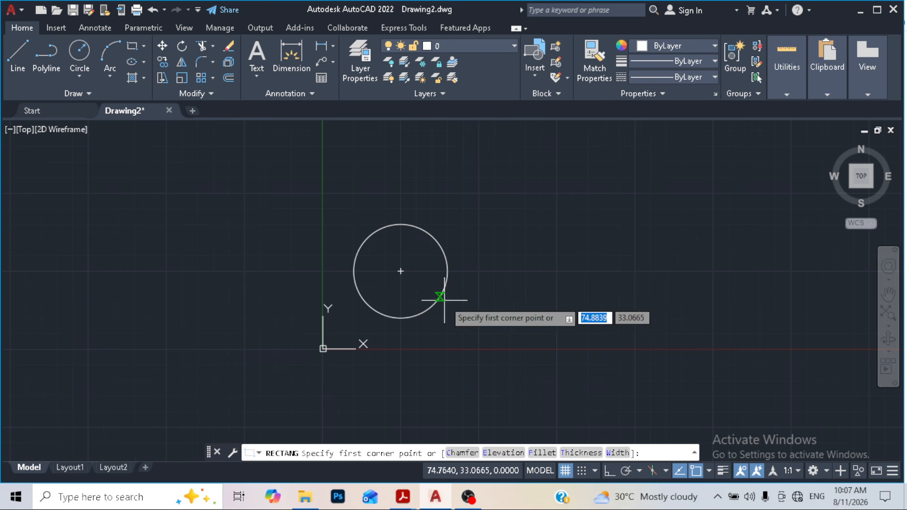
click(488, 304)
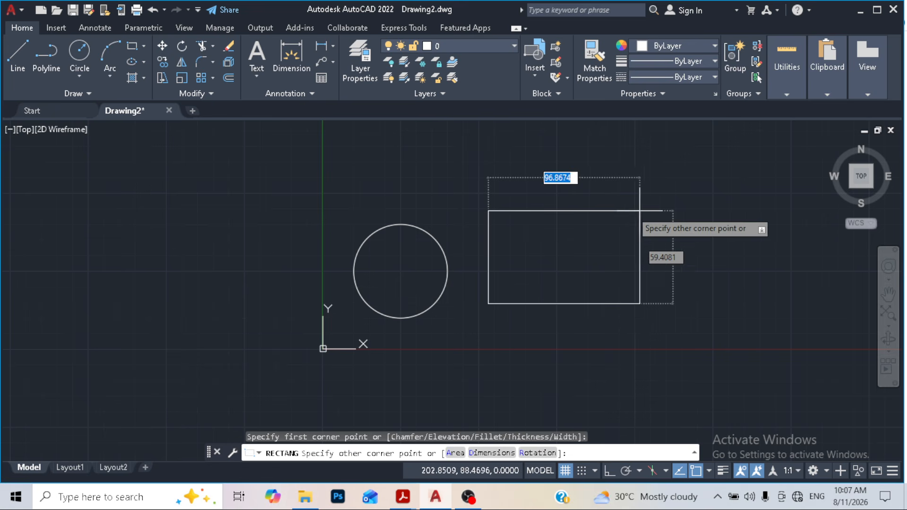
text(100)
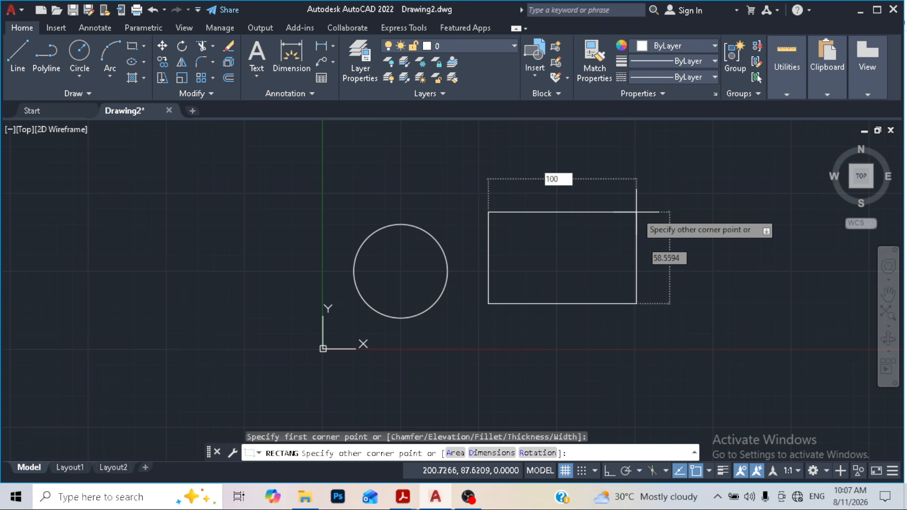
key(Tab)
text(60)
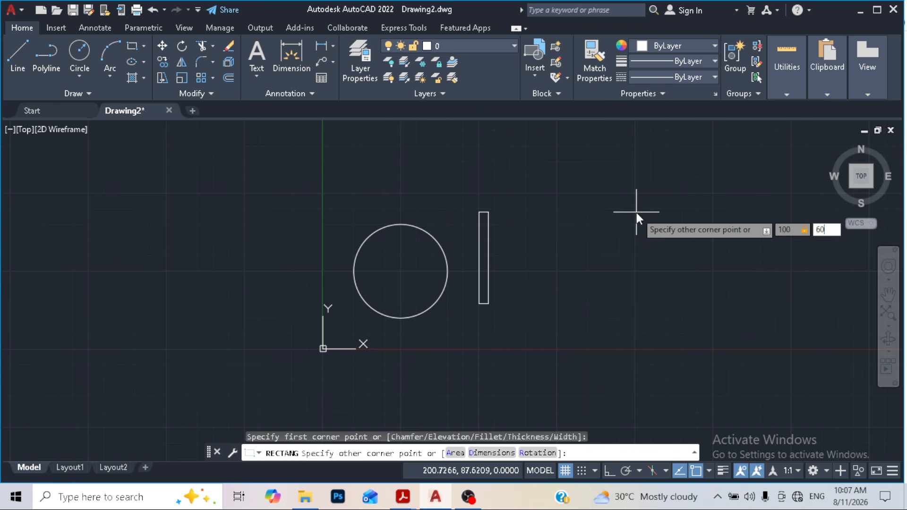
key(Return)
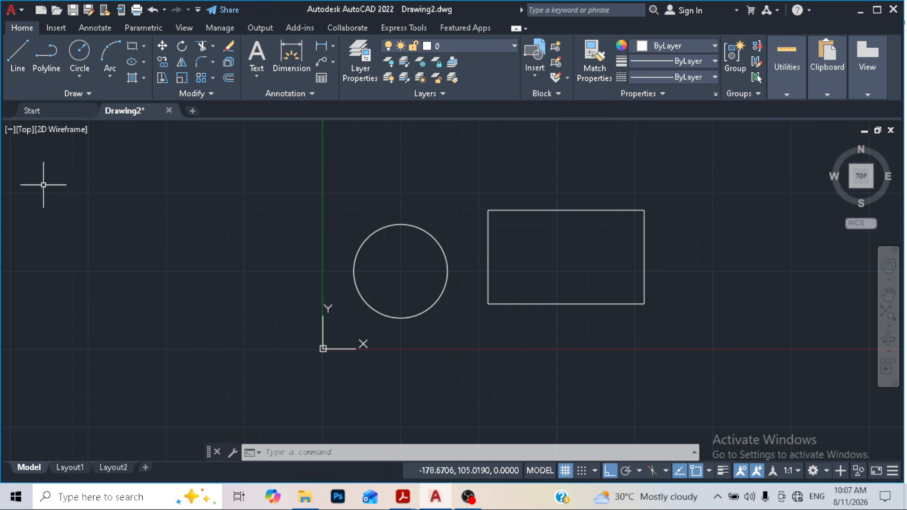
Draw a horizontal line segment just above the circle and rectangle, ending over the rectangle.
click(18, 56)
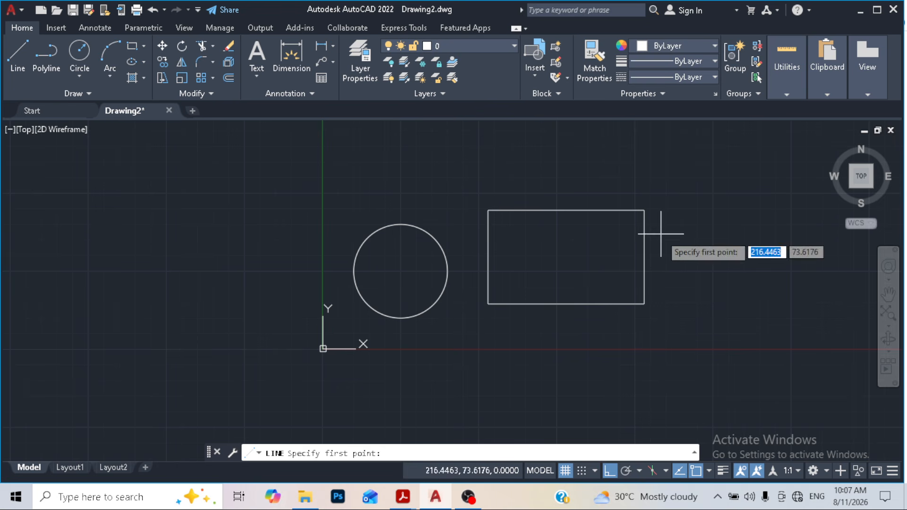
click(433, 194)
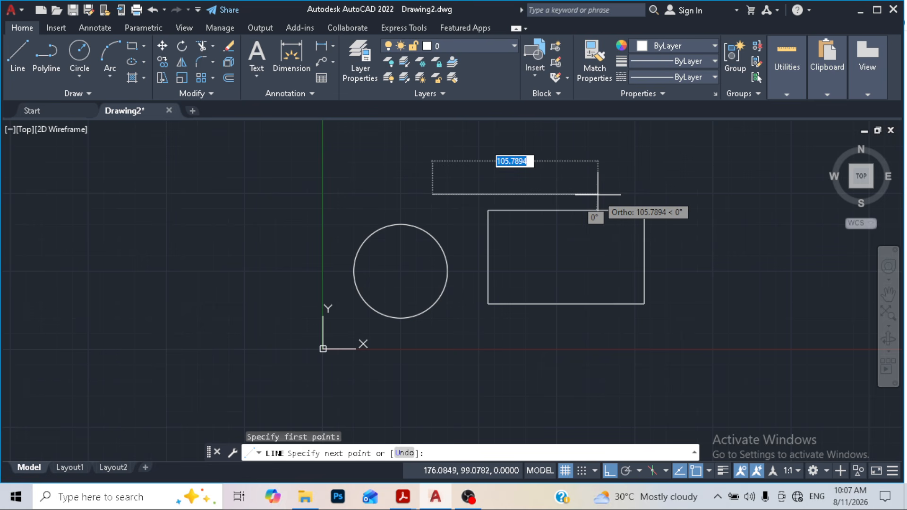
click(552, 196)
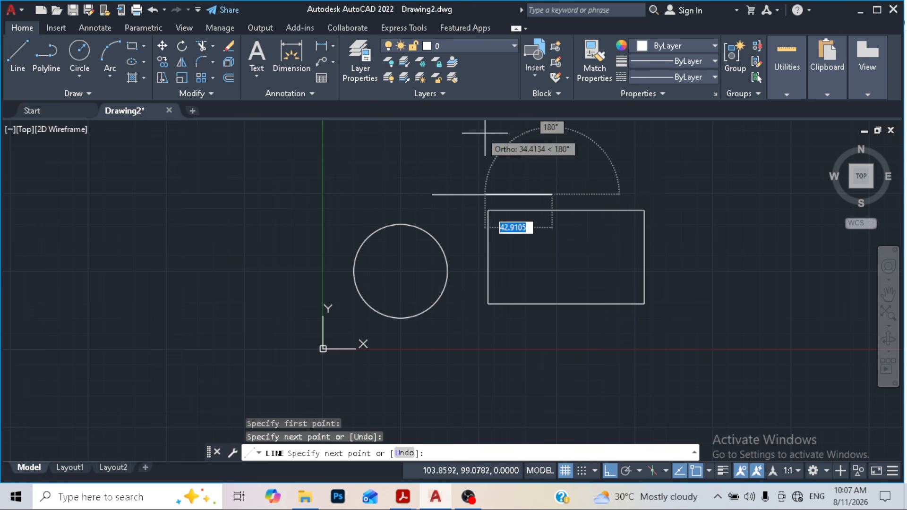
Turn Ortho off, add a sloped segment 70 long at 120° from the horizontal line's end, and finish the line.
click(610, 471)
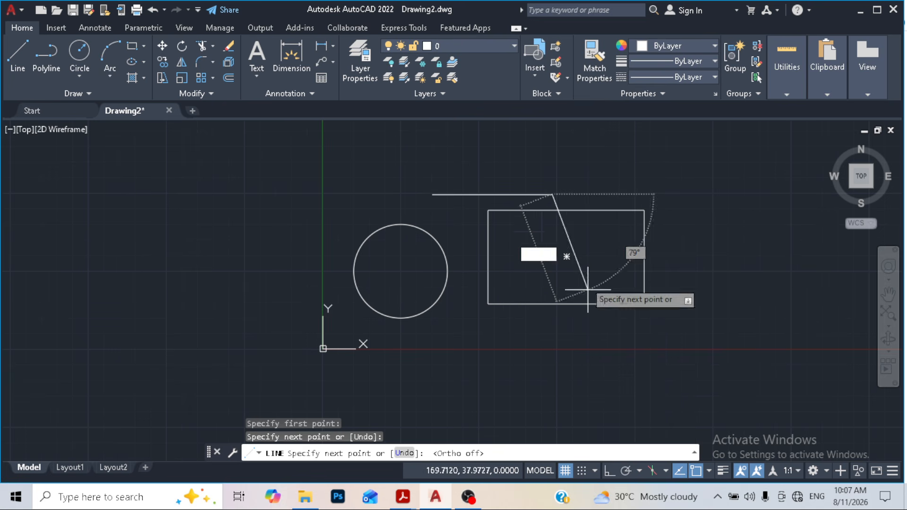
middle_drag(496, 137, 498, 161)
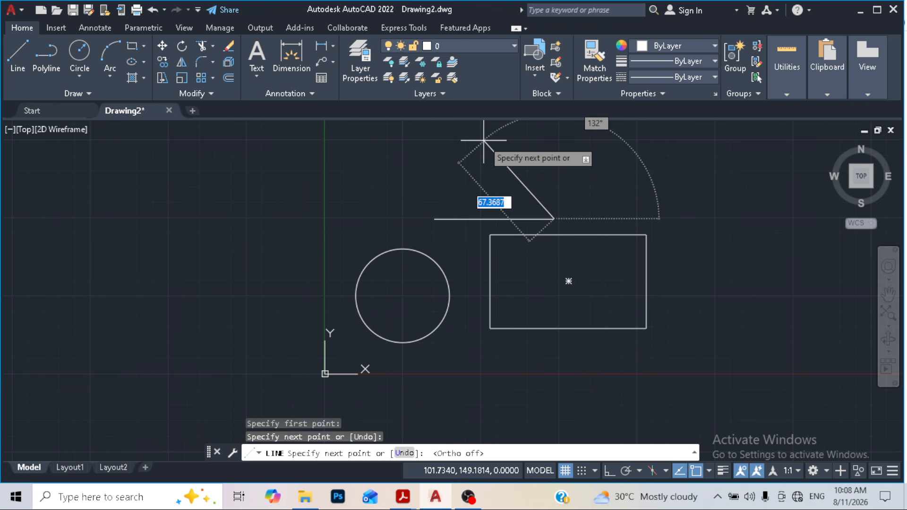
text(70)
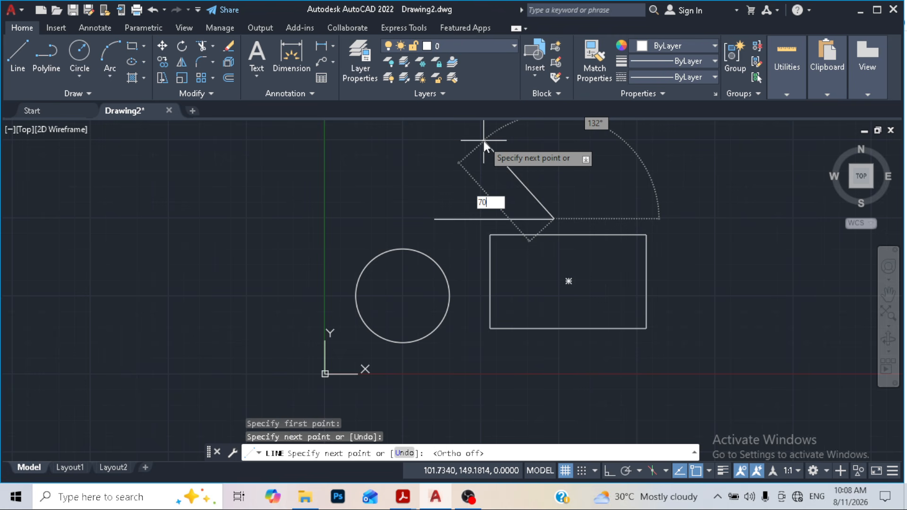
key(Tab)
text(120)
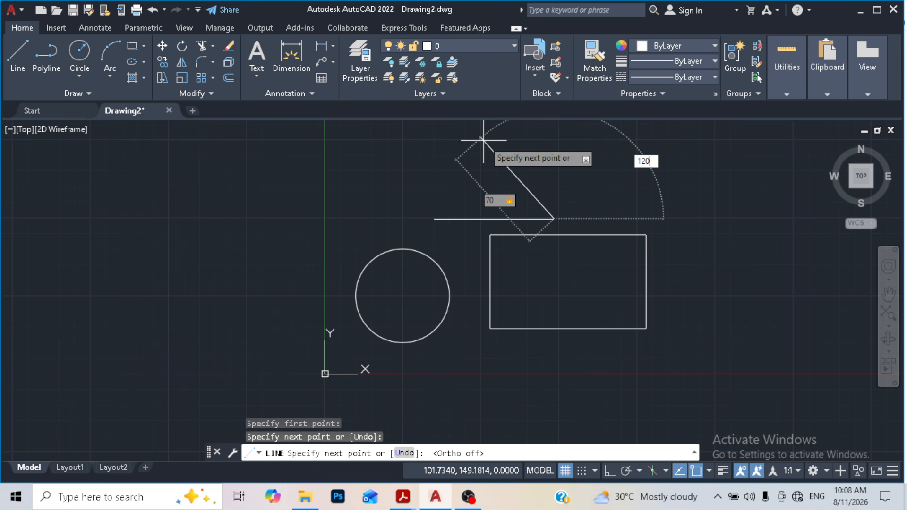
key(Return)
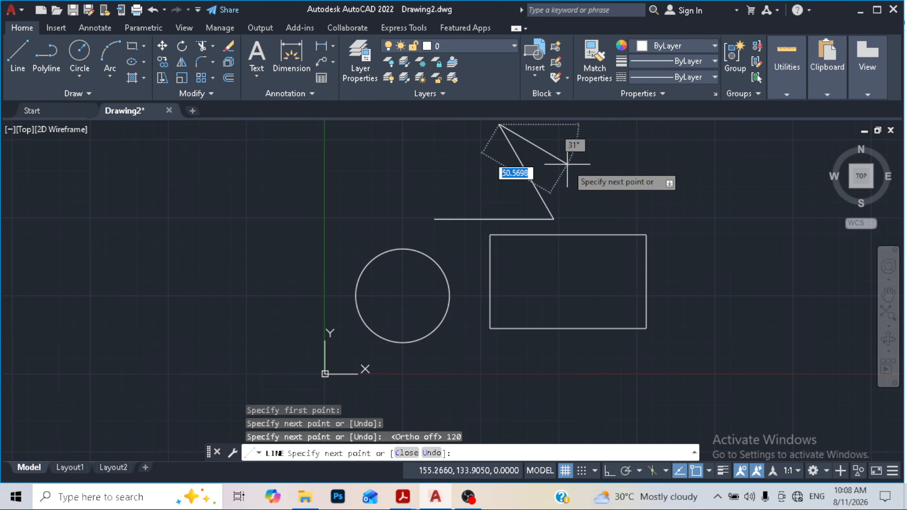
right_click(567, 165)
click(605, 173)
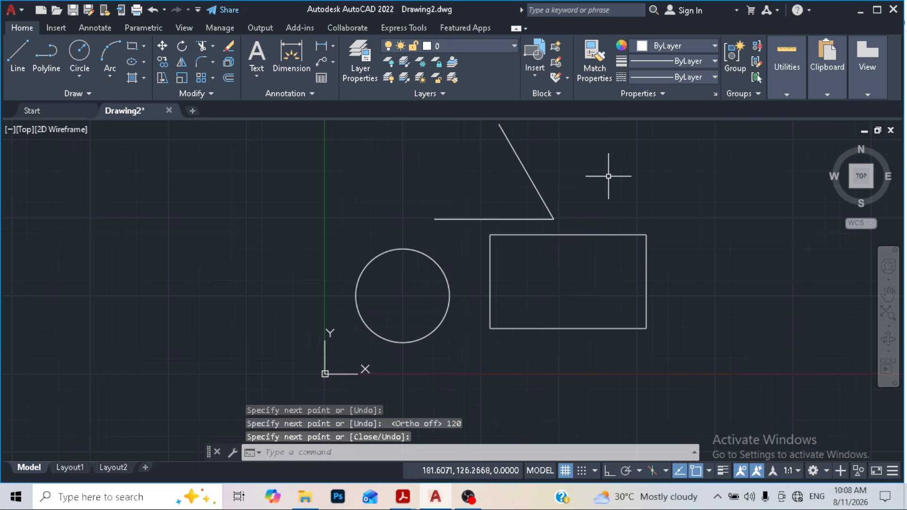
Inspect the sloped line's length with the Quick measure tool and exit the command.
click(792, 84)
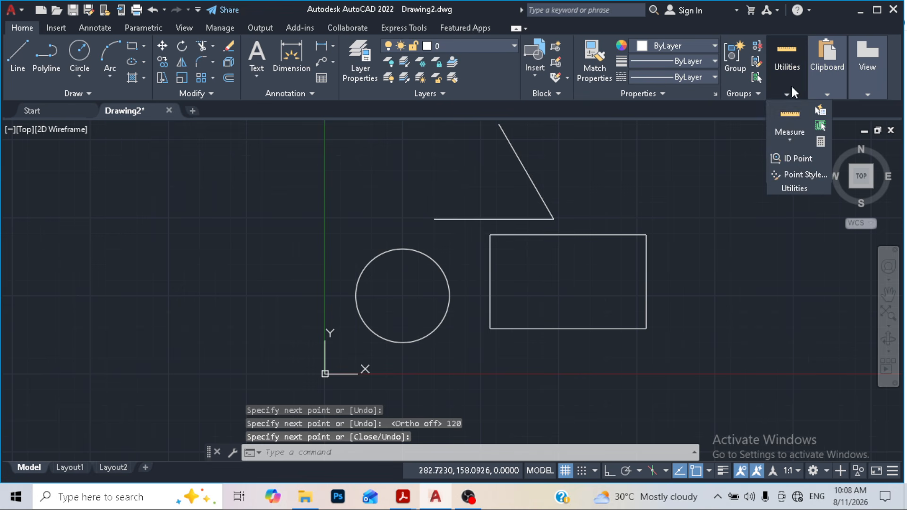
click(794, 141)
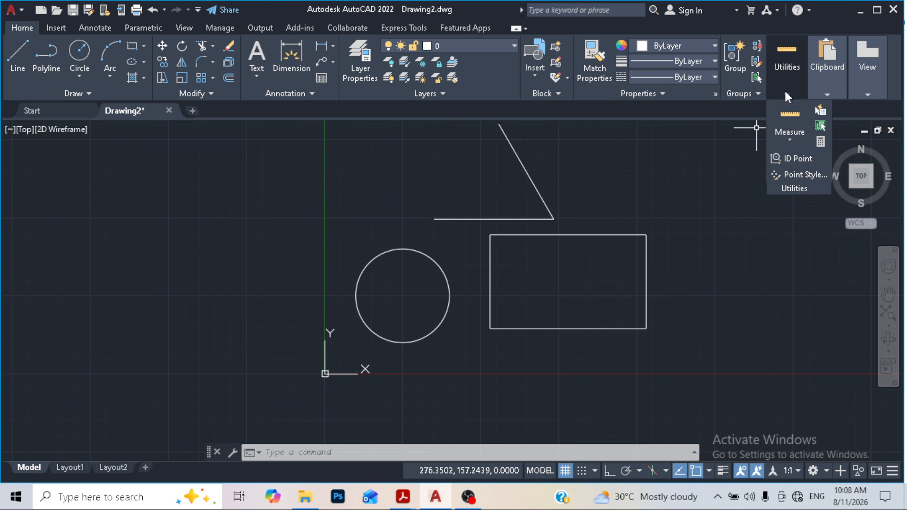
click(792, 140)
click(797, 165)
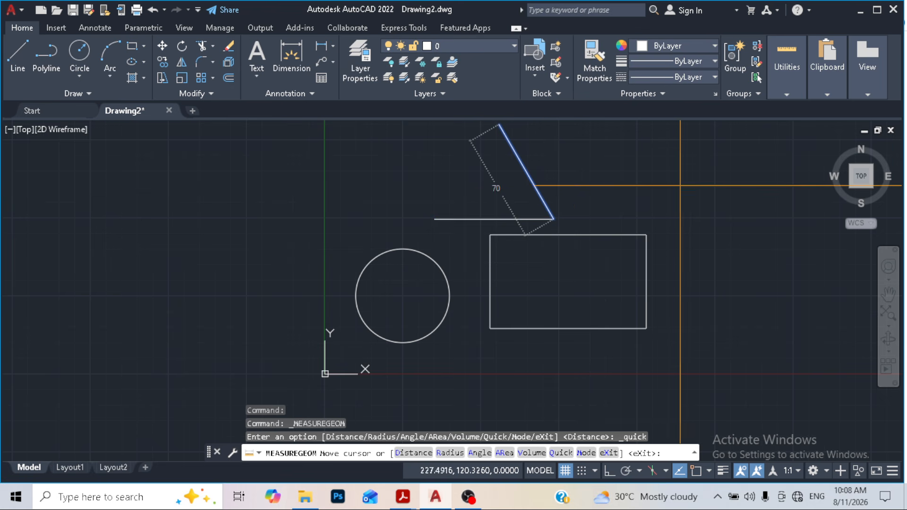
right_click(682, 186)
click(683, 305)
key(Return)
Measure the distance from the circle's centre to the rectangle's geometric centre.
click(788, 94)
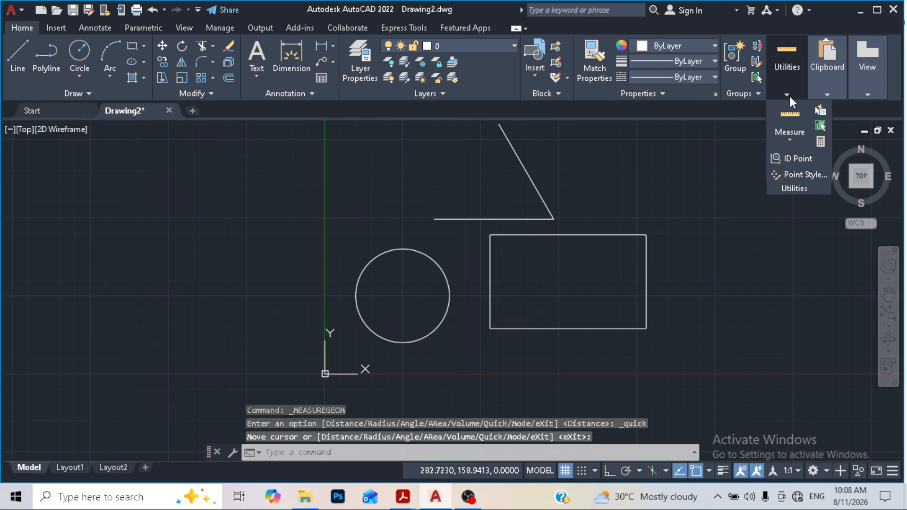
click(795, 143)
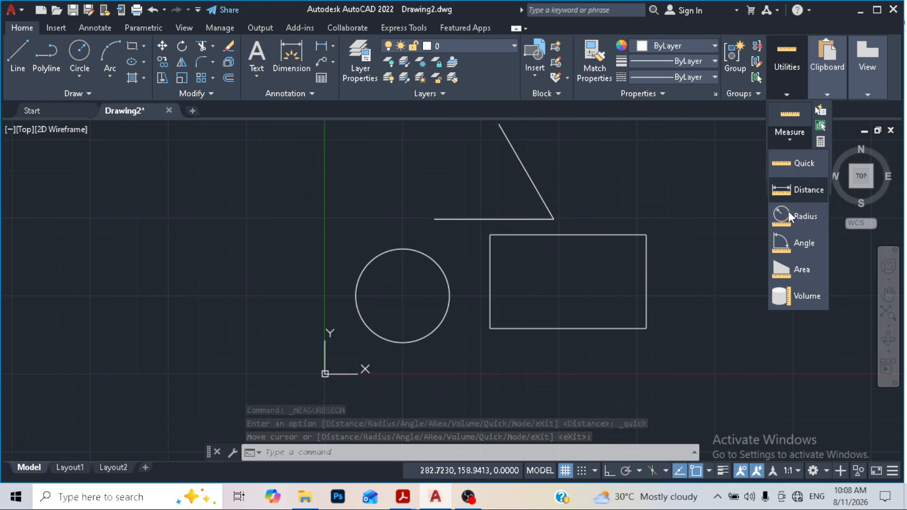
click(805, 189)
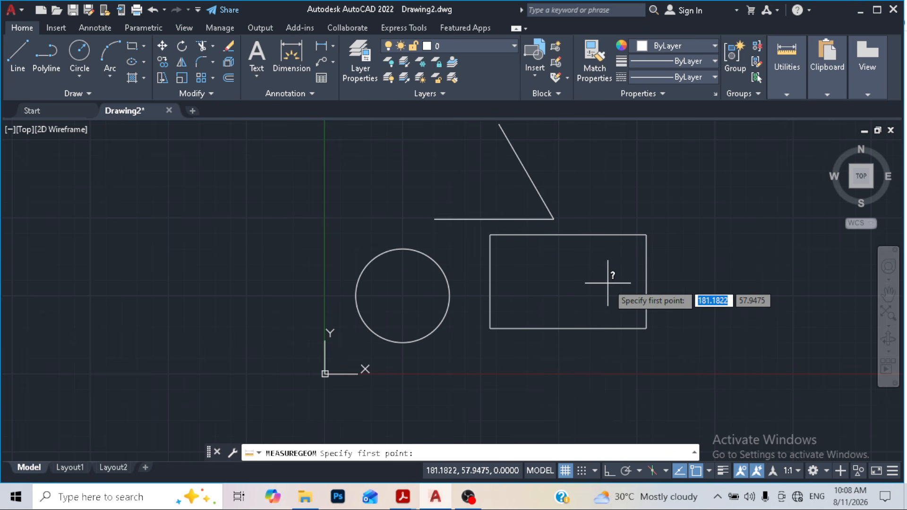
click(403, 296)
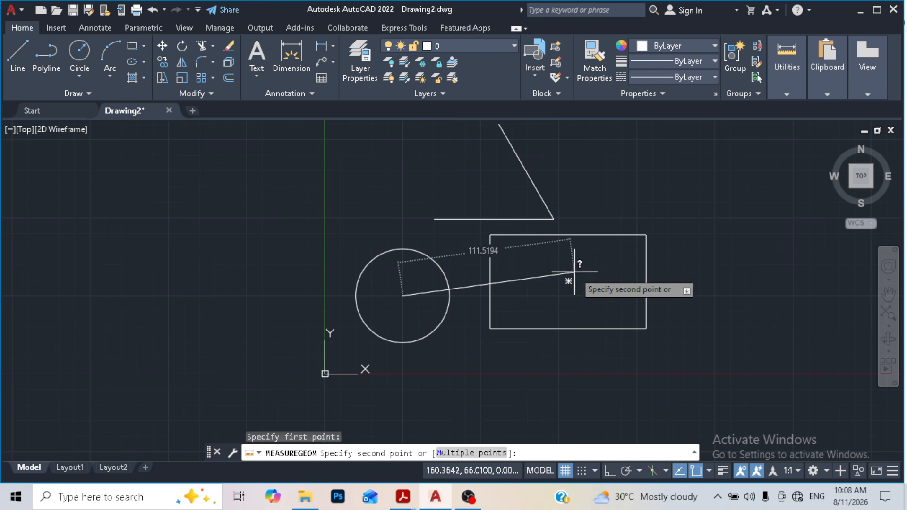
click(569, 282)
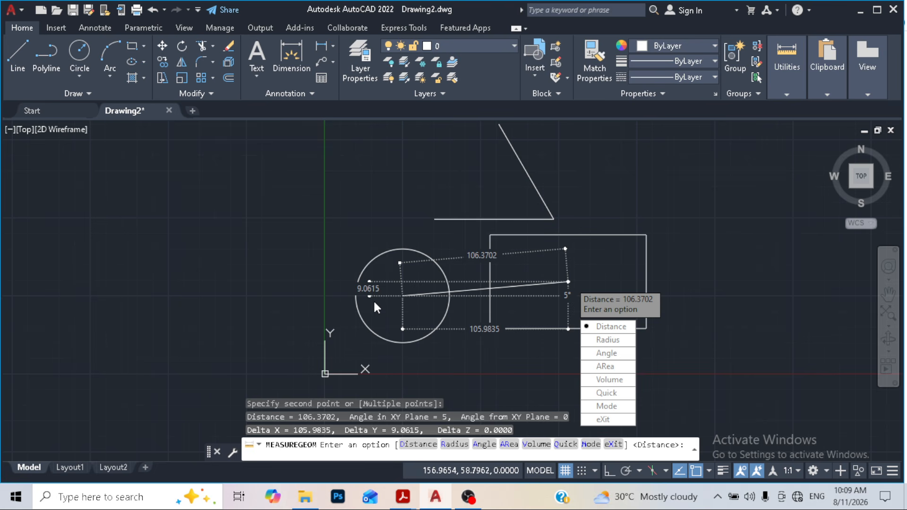
Measure the circle's radius with the Radius measuring tool.
click(797, 89)
click(794, 137)
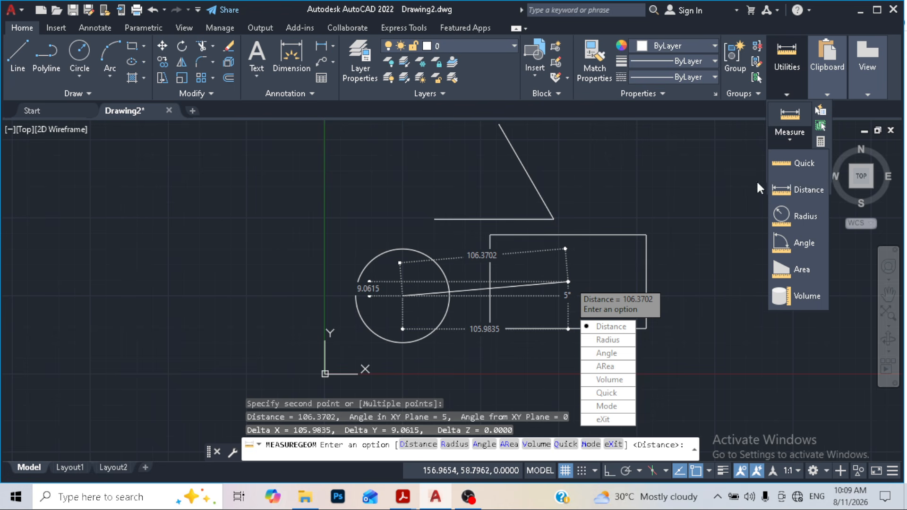
click(798, 222)
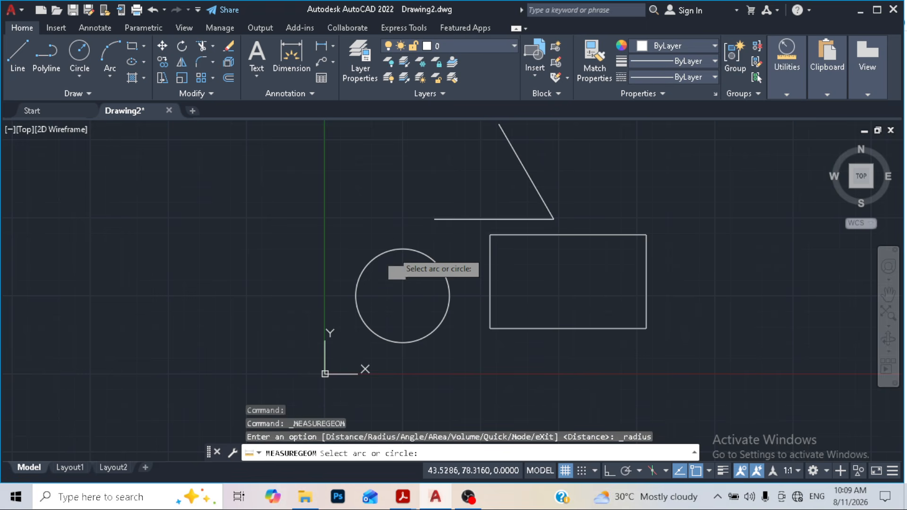
click(393, 251)
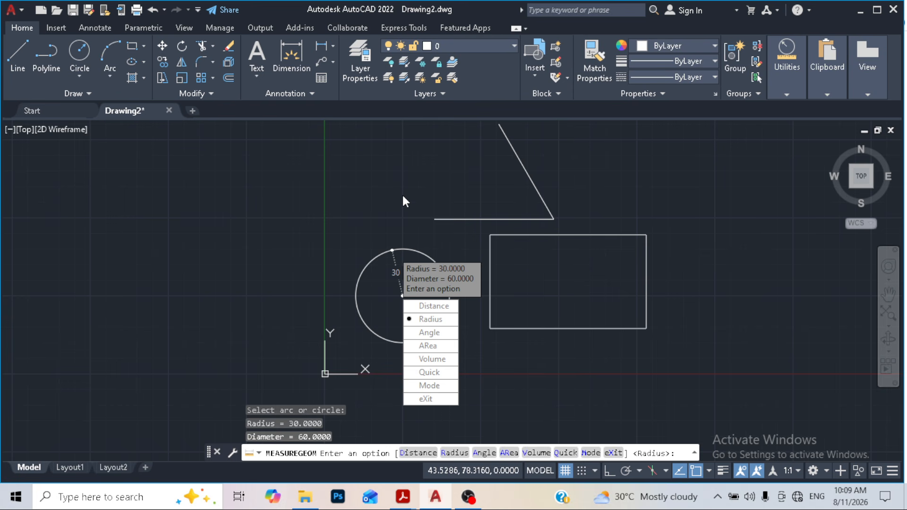
Measure the angle between the horizontal line and the sloped line with the Angle measuring tool.
click(787, 62)
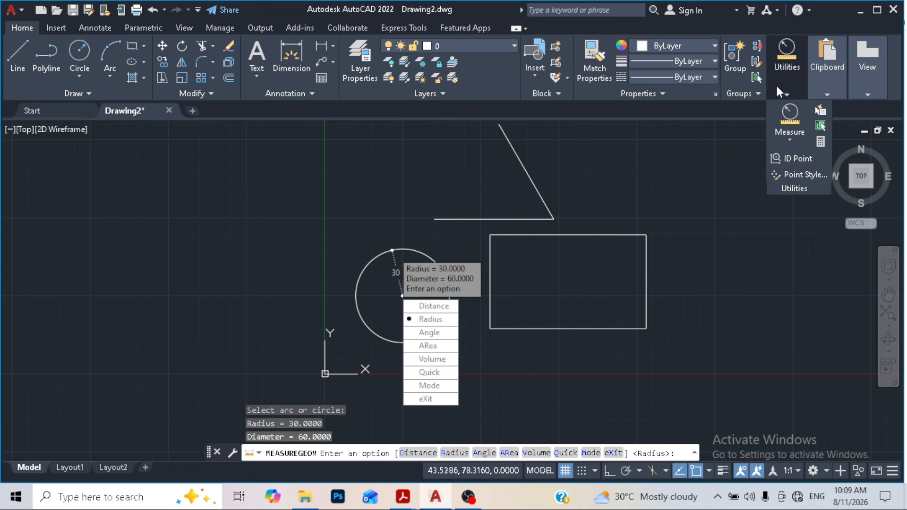
click(794, 135)
click(802, 242)
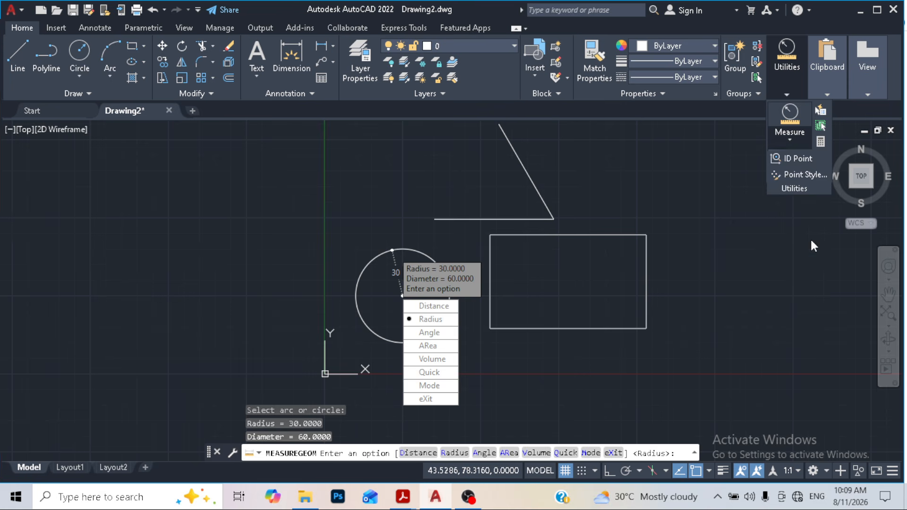
click(519, 219)
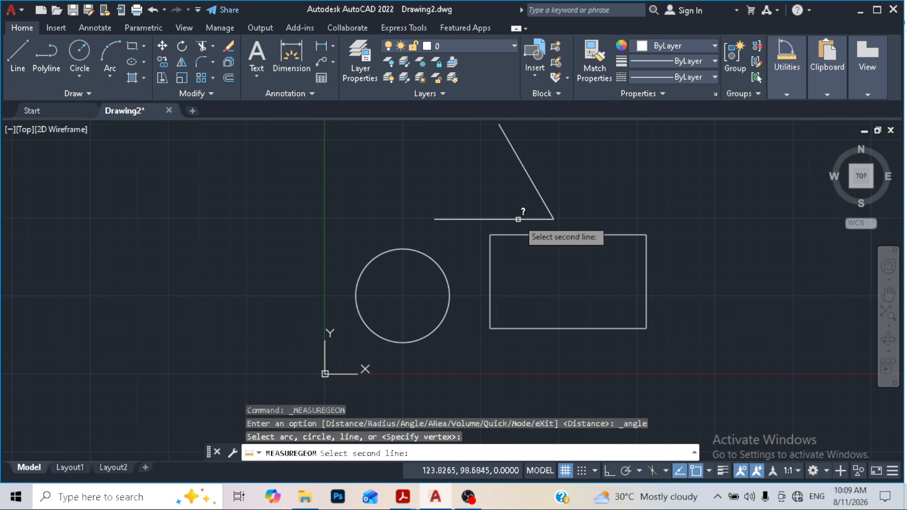
click(536, 188)
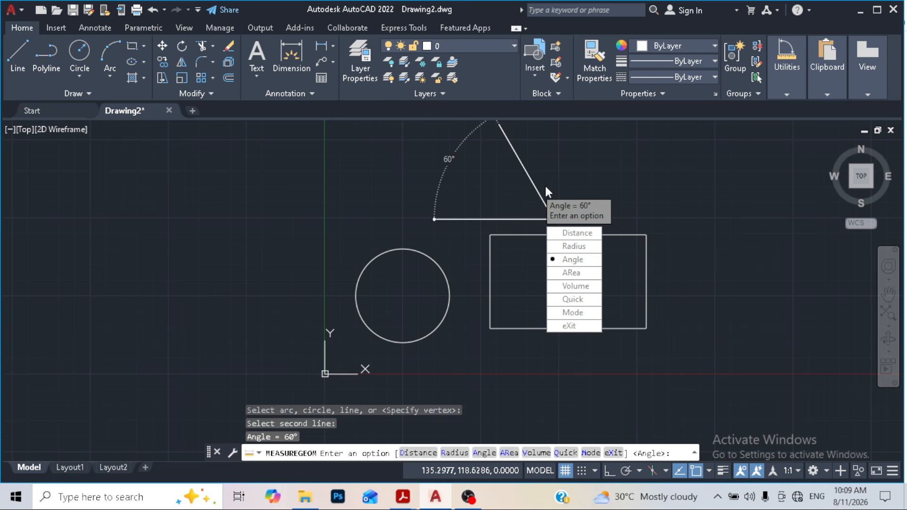
Measure the rectangle's area and perimeter by picking its four corners with the Area option, and exit the command.
click(580, 275)
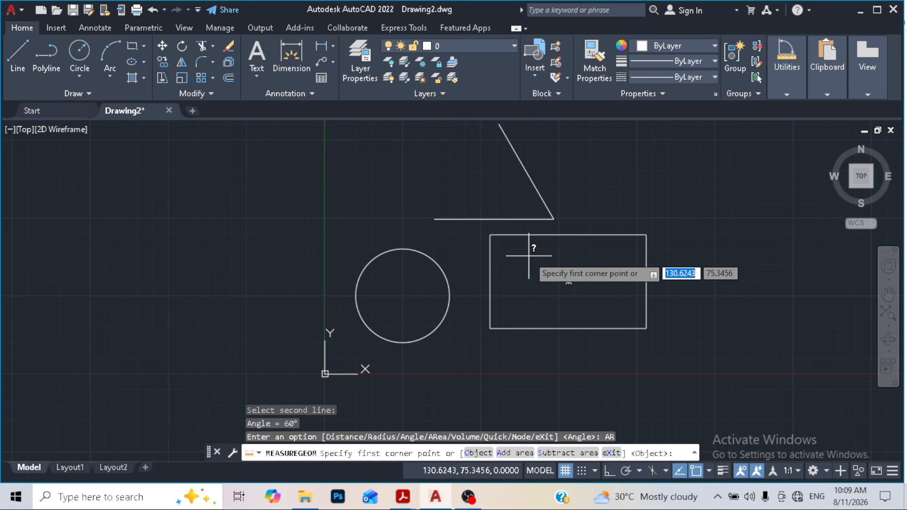
click(490, 235)
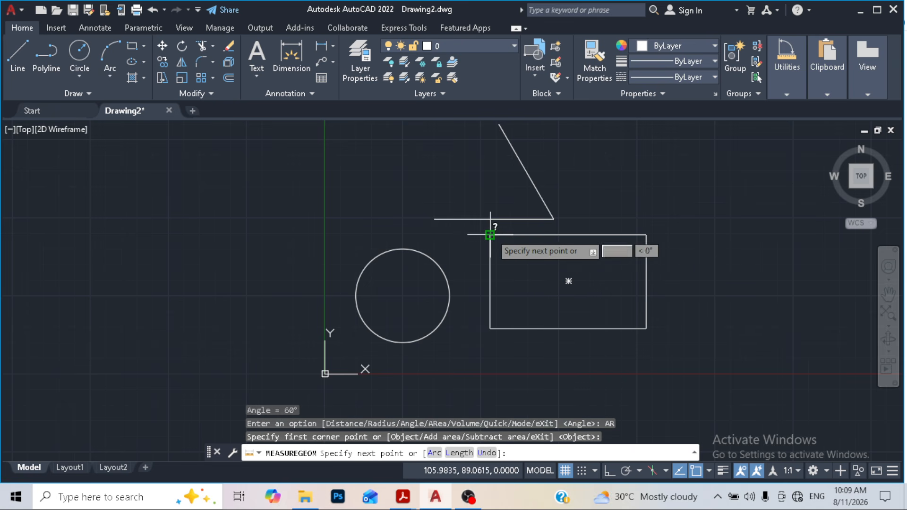
click(647, 235)
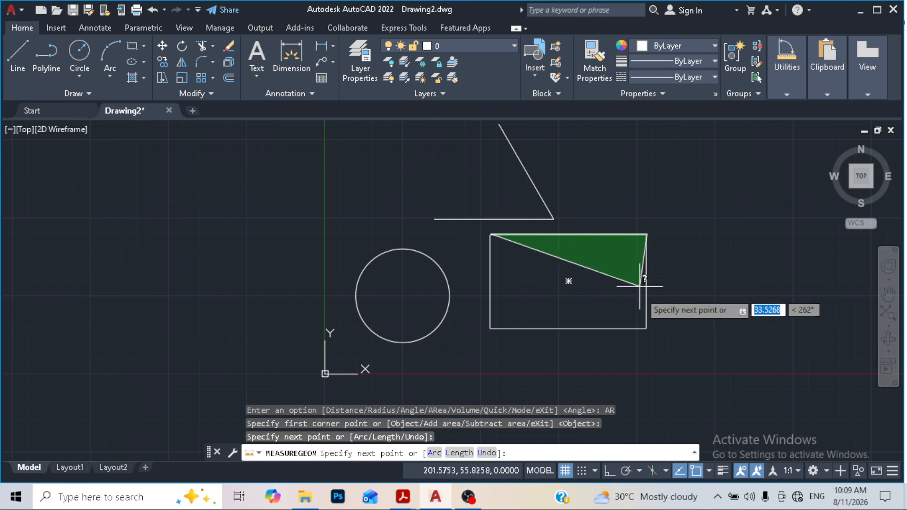
click(647, 329)
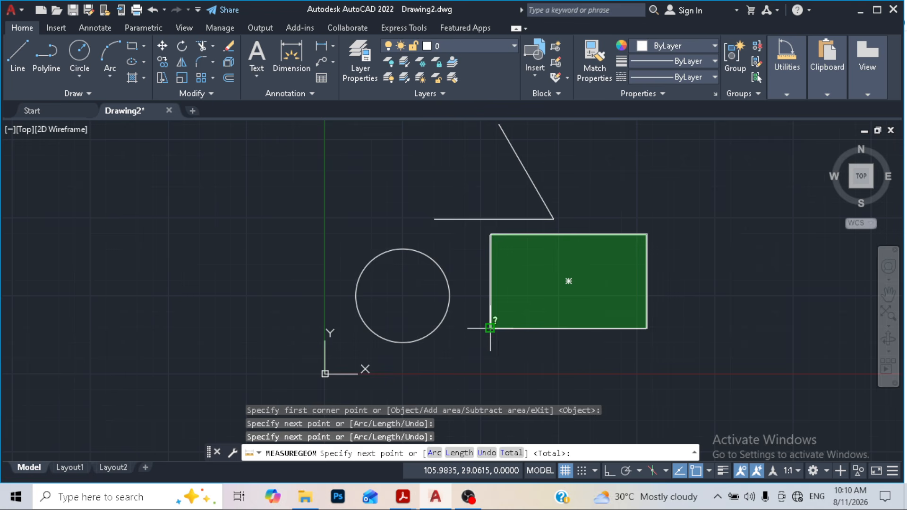
scroll(490, 328, up, 4)
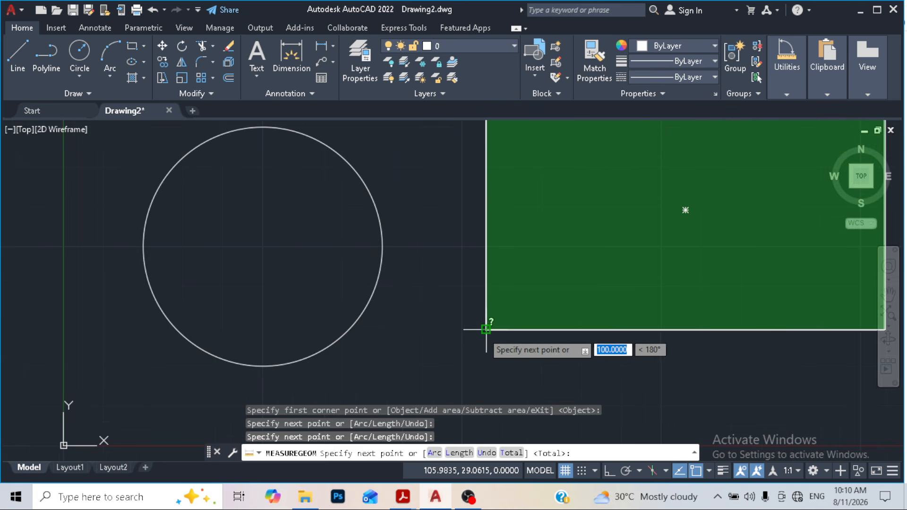
click(486, 330)
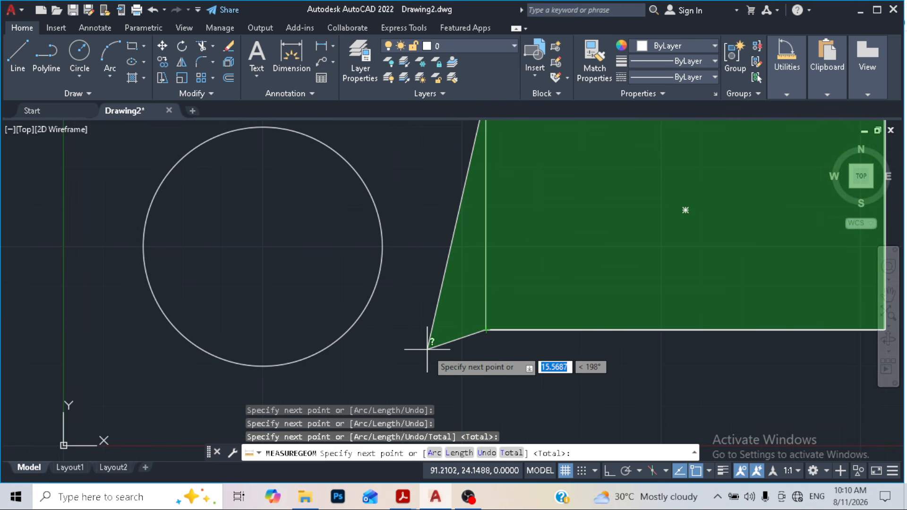
key(Return)
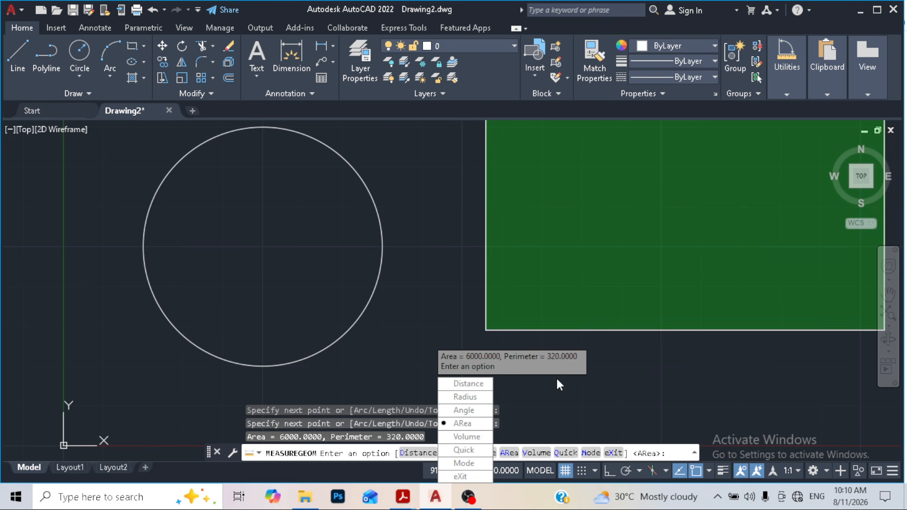
scroll(595, 328, down, 2)
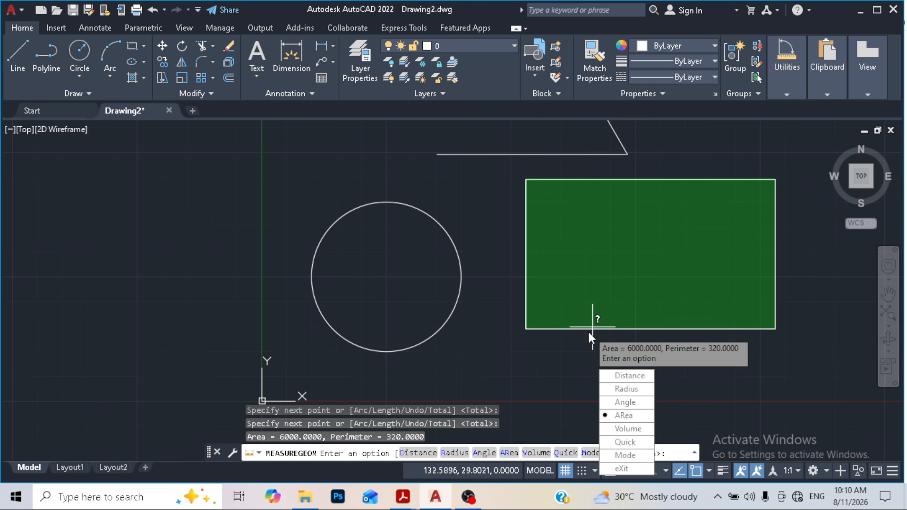
key(Escape)
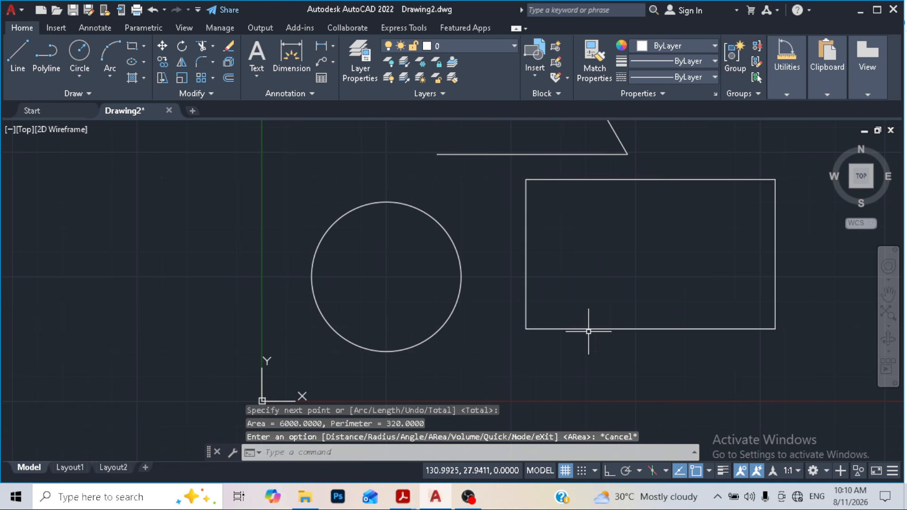
Measure the circle's area and circumference using the Area tool's Object option, and exit the command.
click(787, 69)
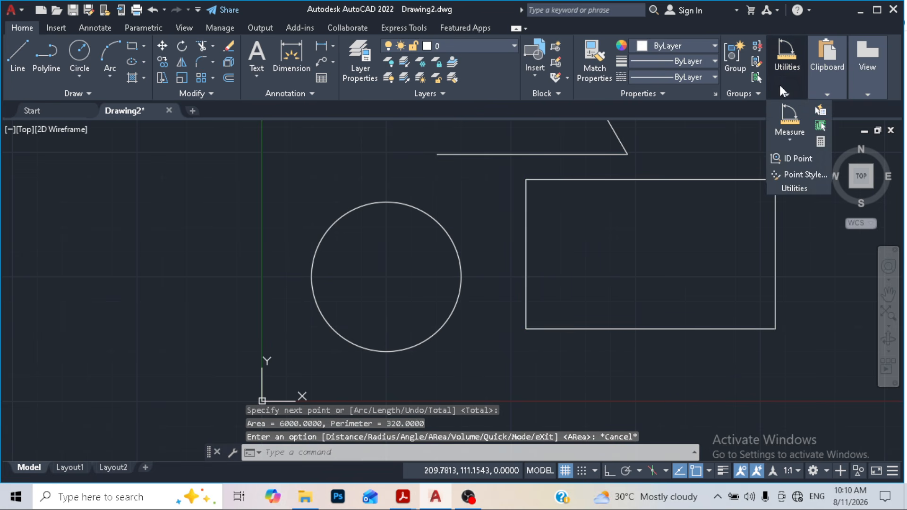
click(790, 139)
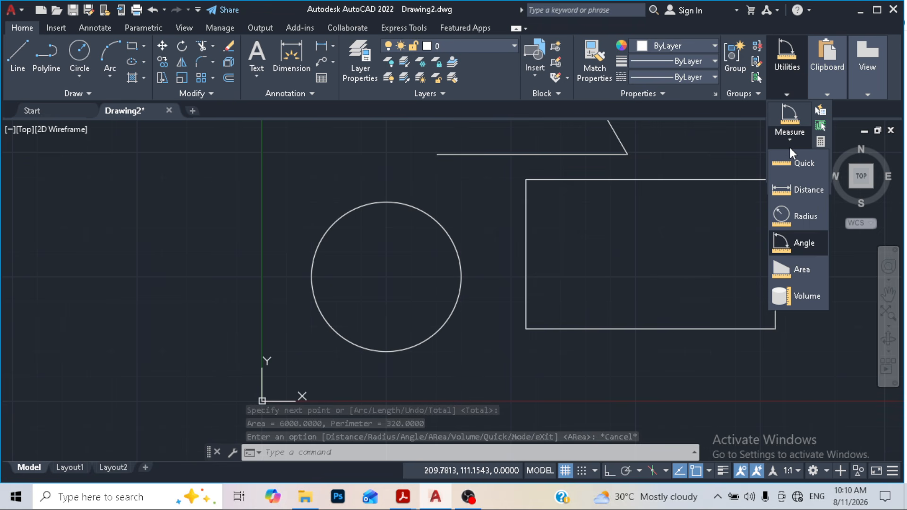
click(807, 271)
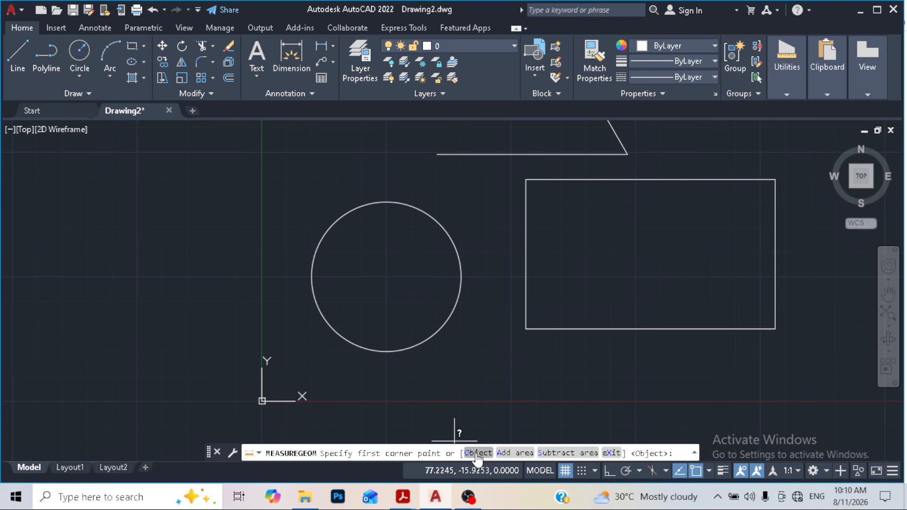
click(478, 453)
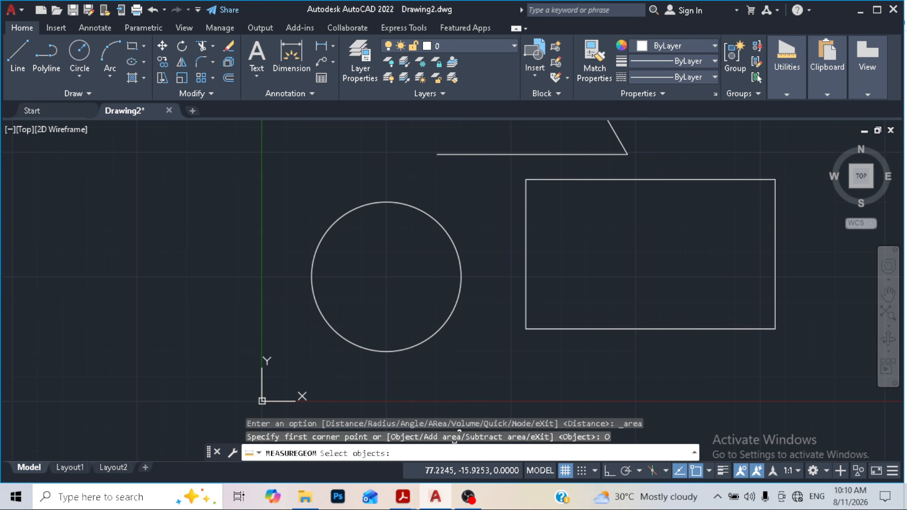
click(461, 264)
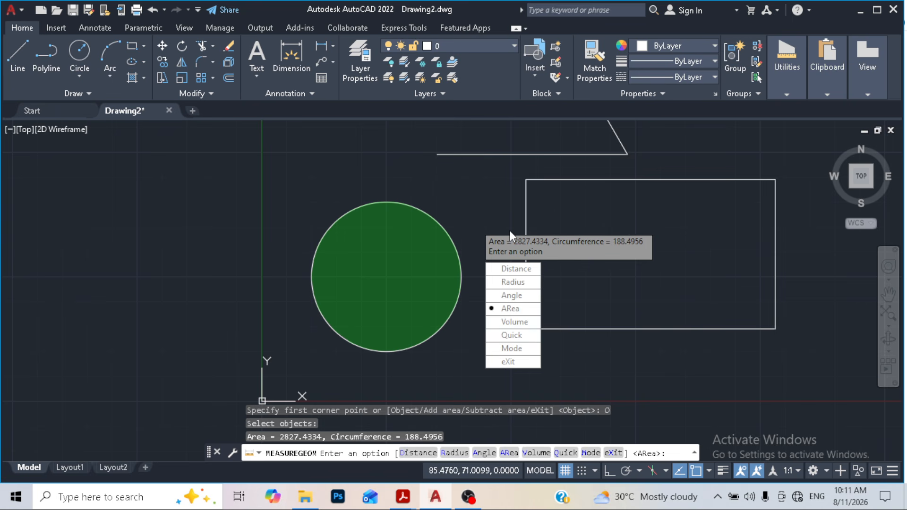
key(Escape)
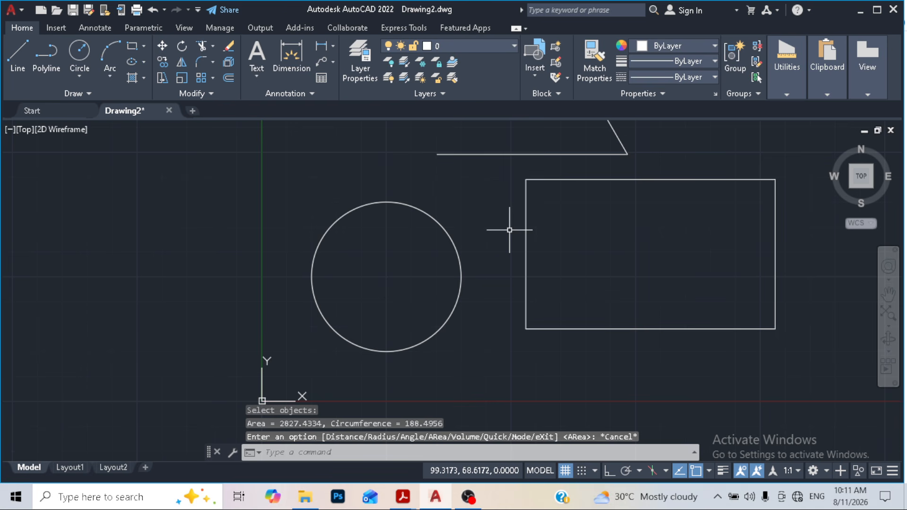
With Ortho on, draw an L-shaped polyline beyond the rectangle: 100 horizontally to the right, 60 straight up, and finish it.
scroll(450, 252, down, 1)
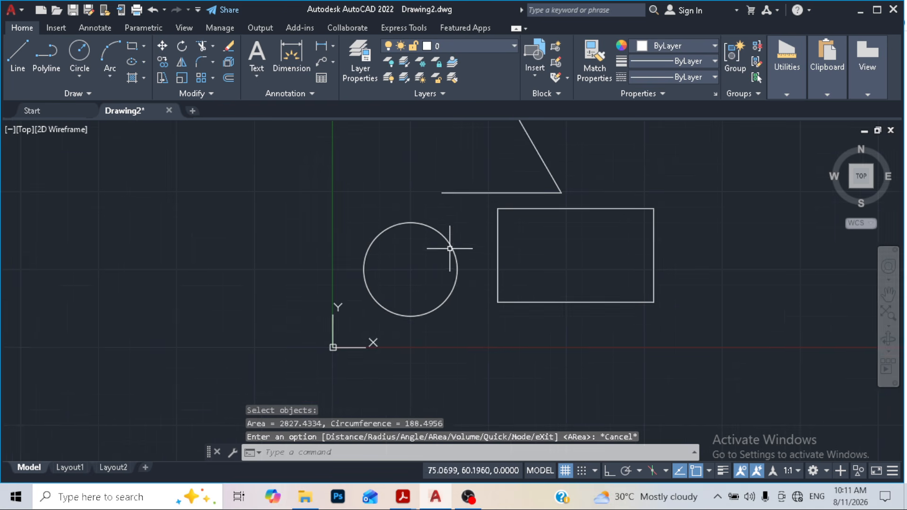
middle_drag(450, 249, 385, 297)
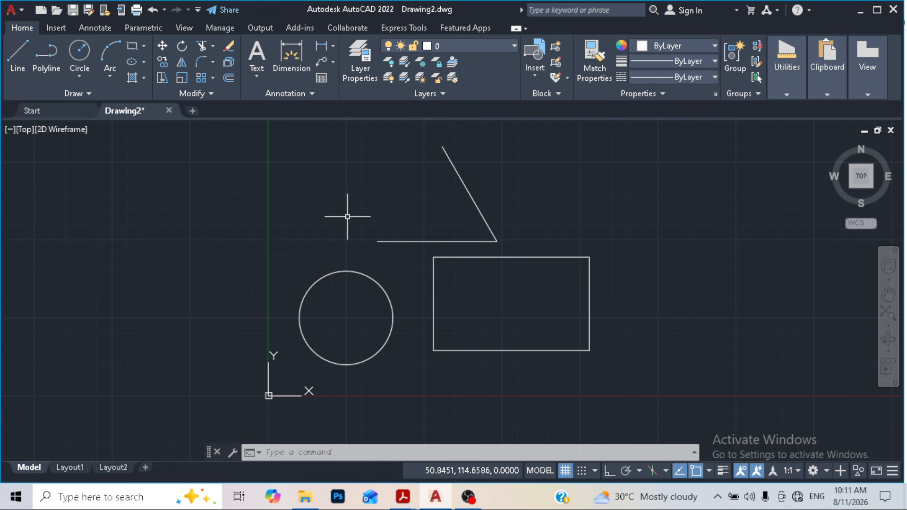
click(46, 56)
middle_drag(632, 225, 466, 265)
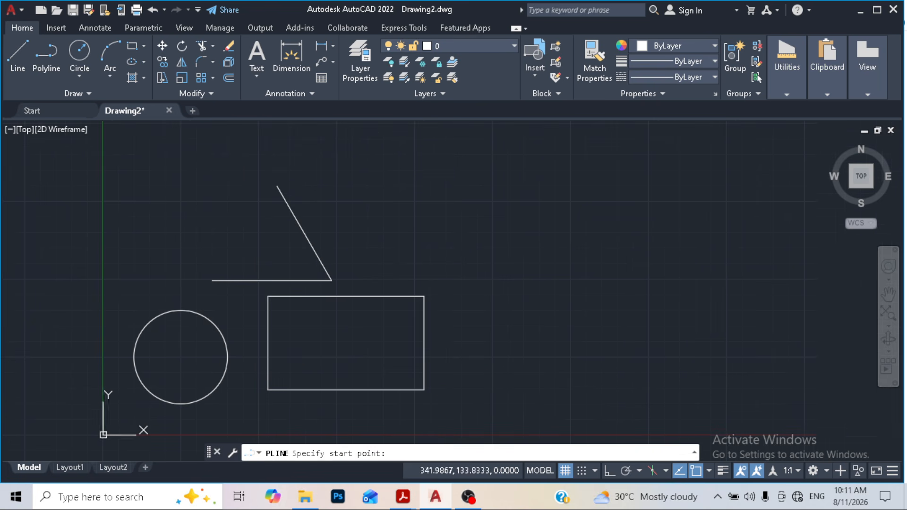
click(432, 265)
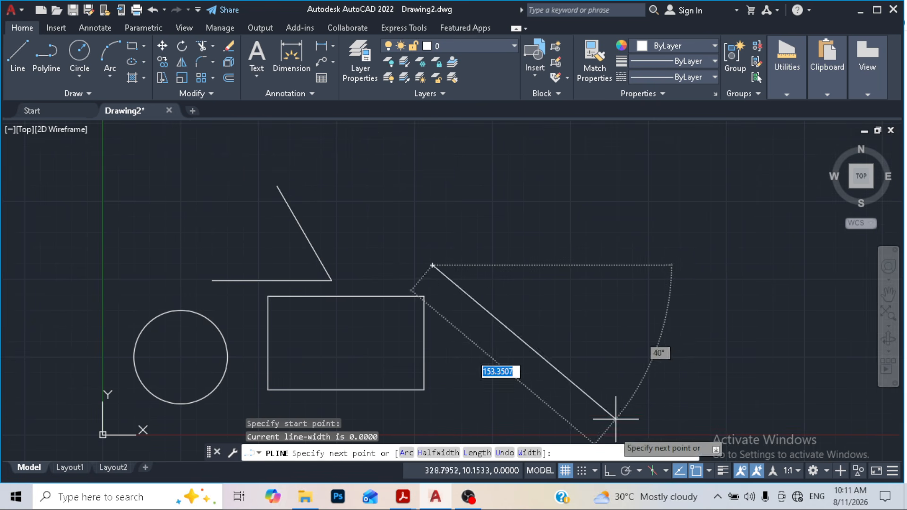
click(609, 471)
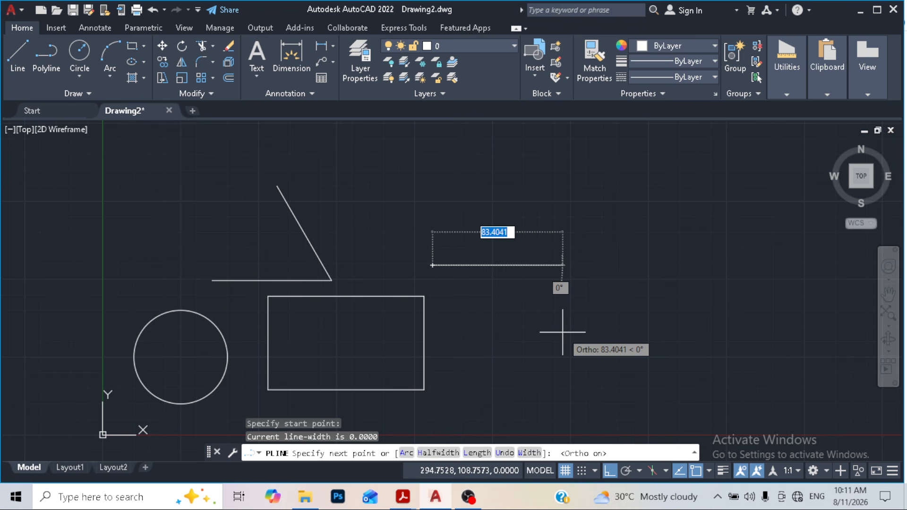
text(100)
key(Return)
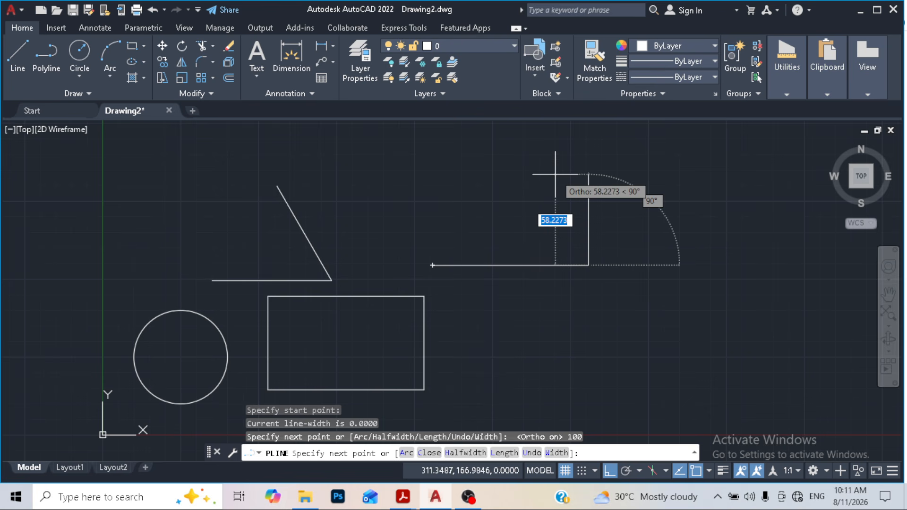
text(60)
key(Return)
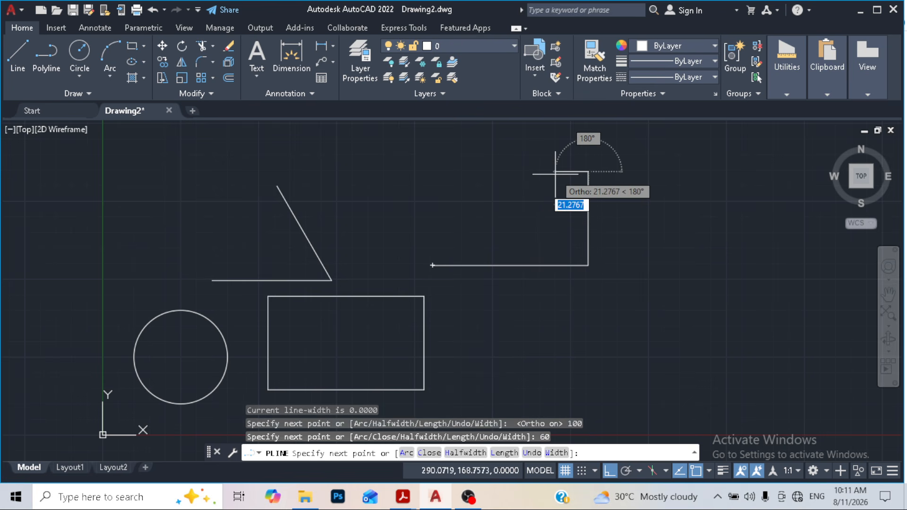
right_click(651, 186)
click(723, 177)
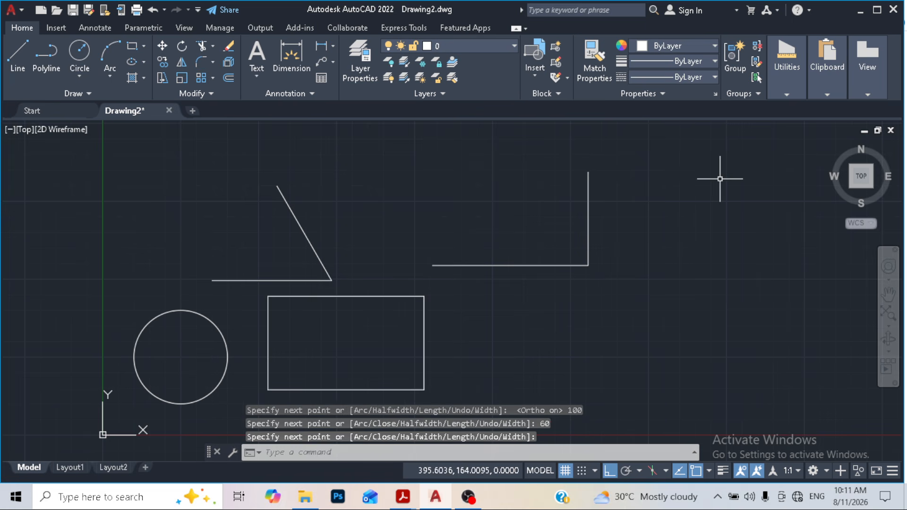
Try a Start, End, Radius arc between the L-shaped polyline's two ends with radius 50 and 100, and erase the resulting arc.
click(112, 74)
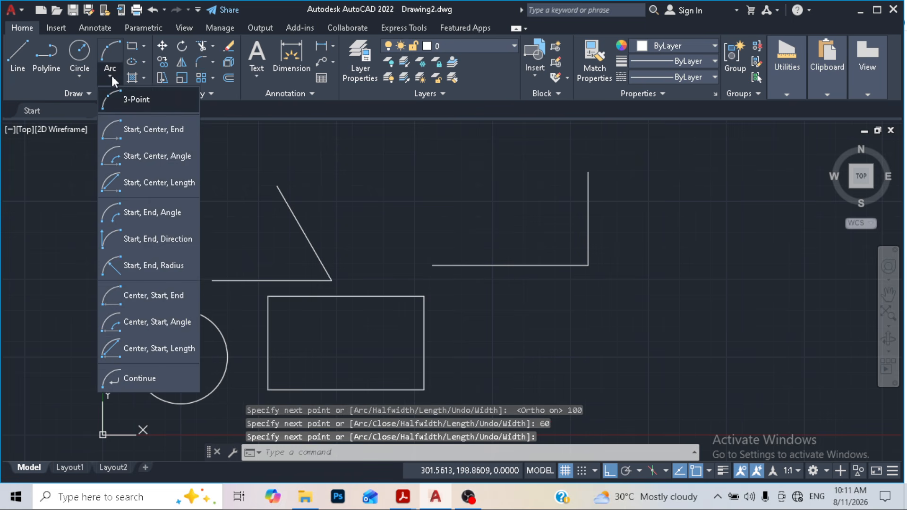
click(154, 266)
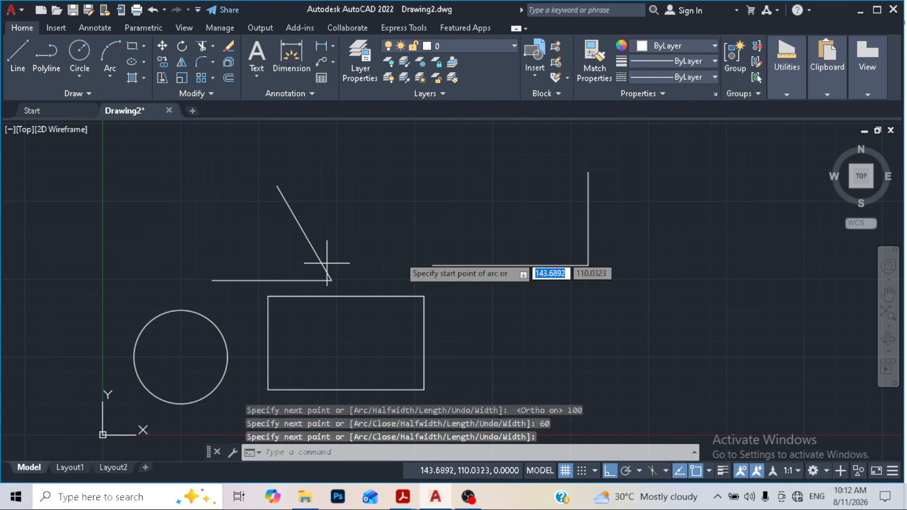
click(431, 264)
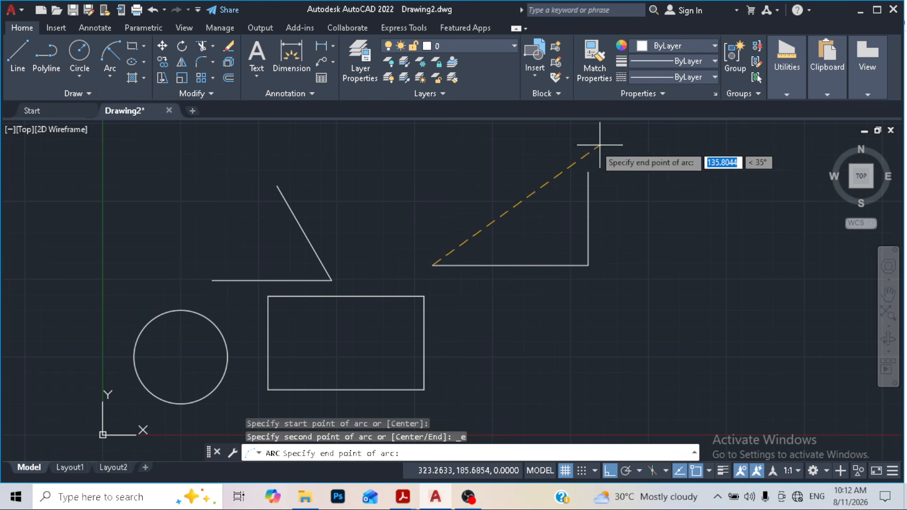
click(588, 173)
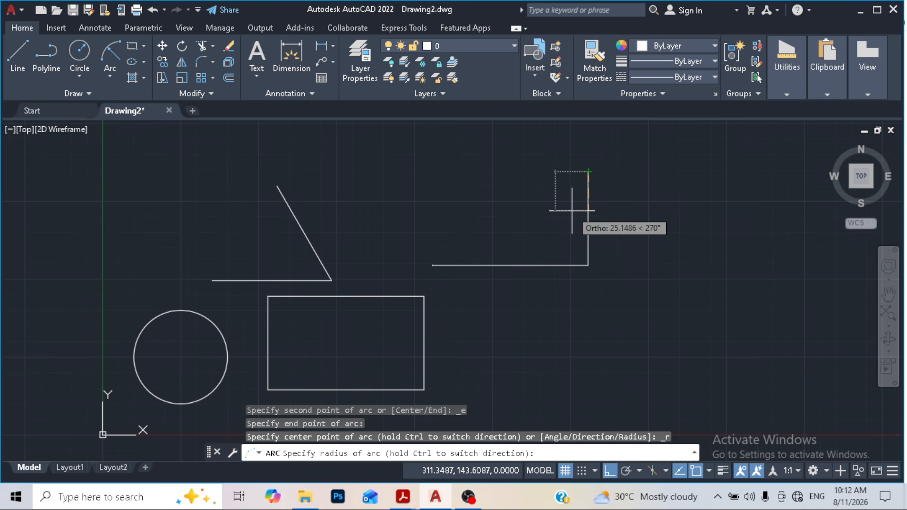
text(50)
key(Return)
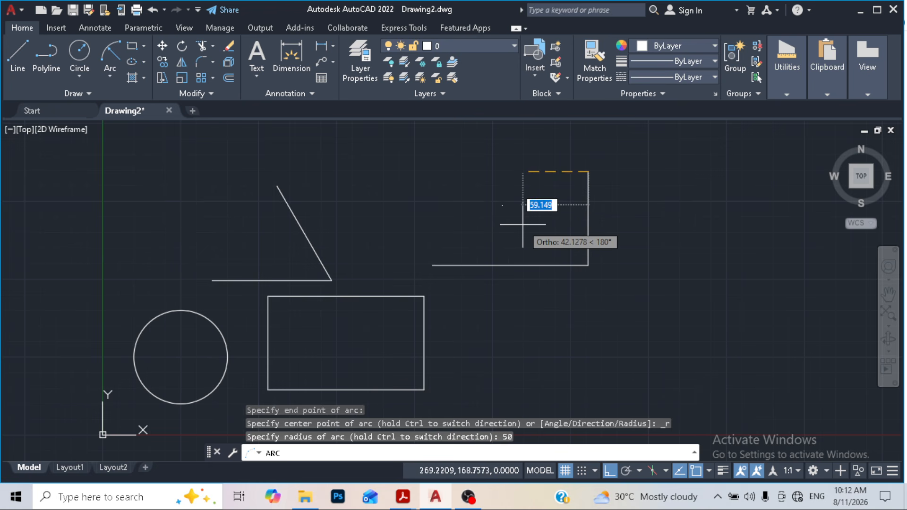
text(100)
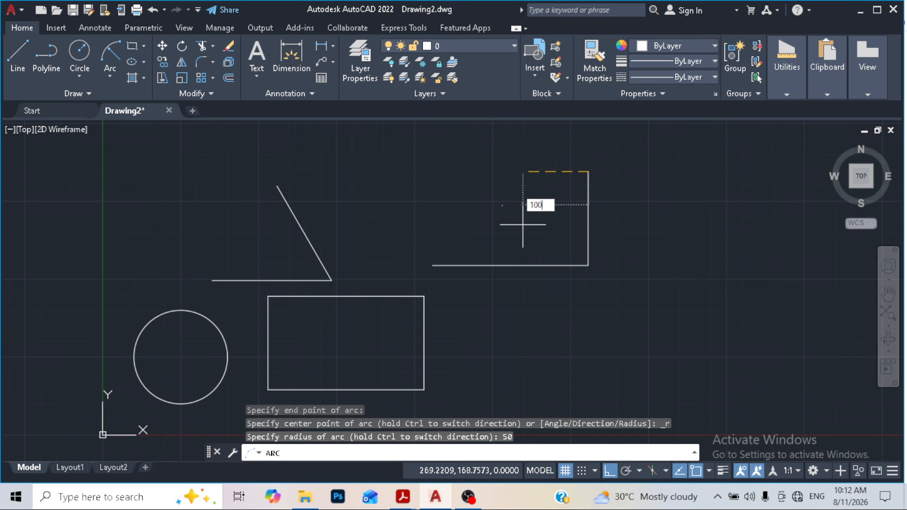
key(Return)
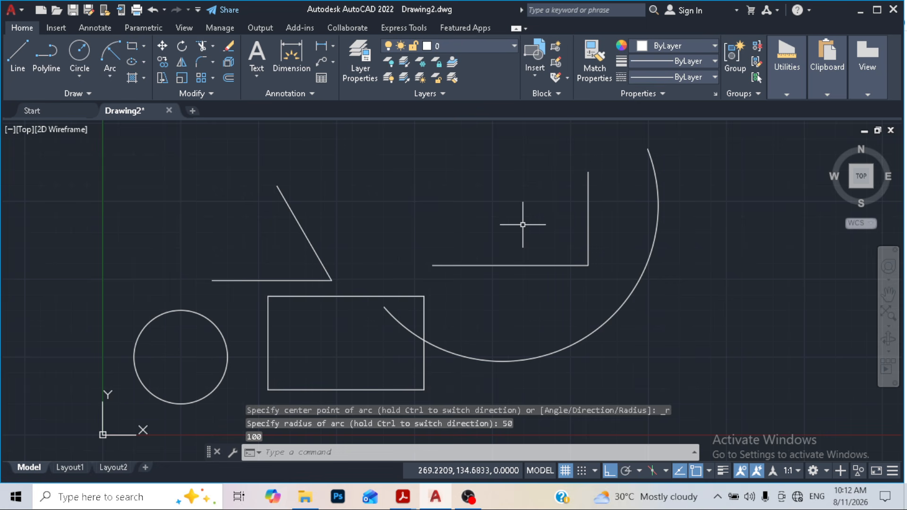
click(652, 165)
key(Delete)
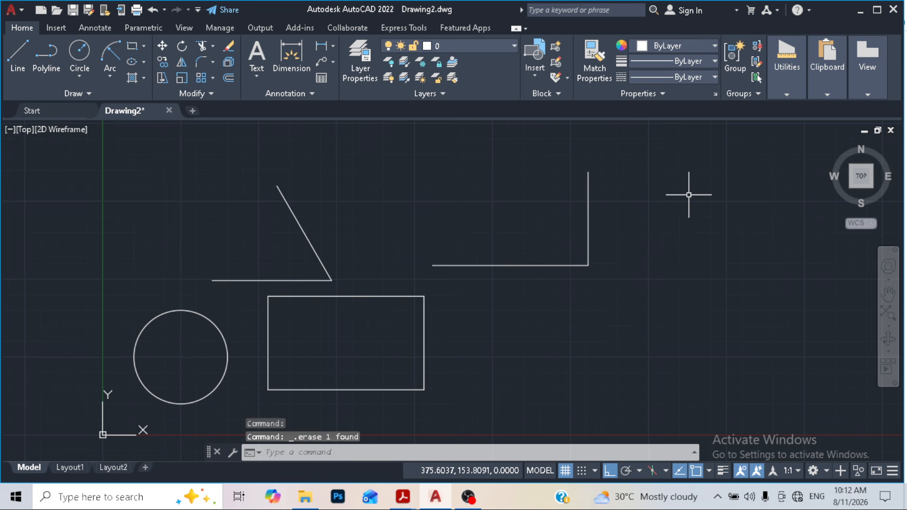
Try a Start, End, Radius arc between the L-shaped polyline's two ends with radius 25, 30, 35, 40 and 45.
click(110, 55)
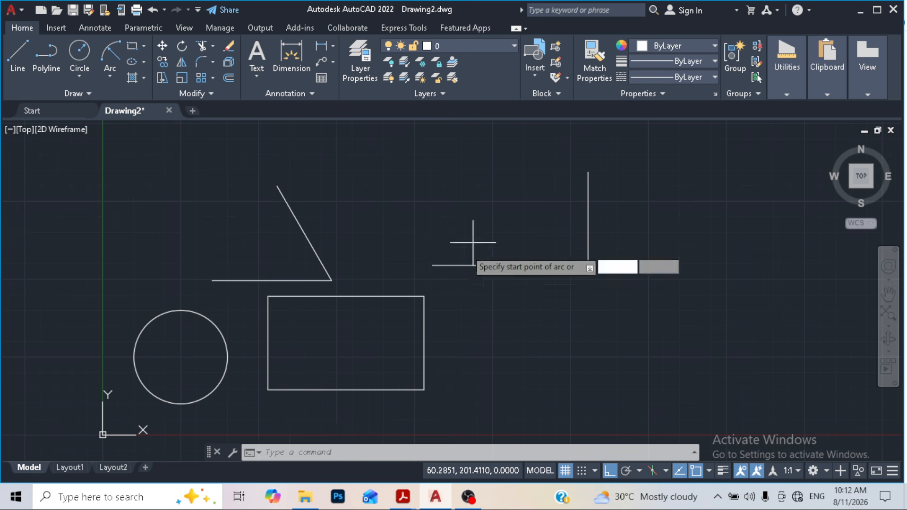
click(433, 265)
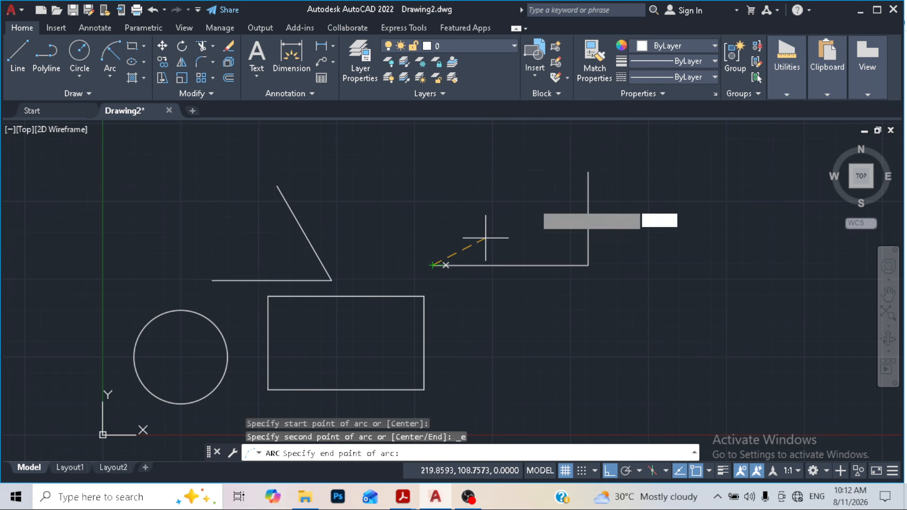
click(589, 172)
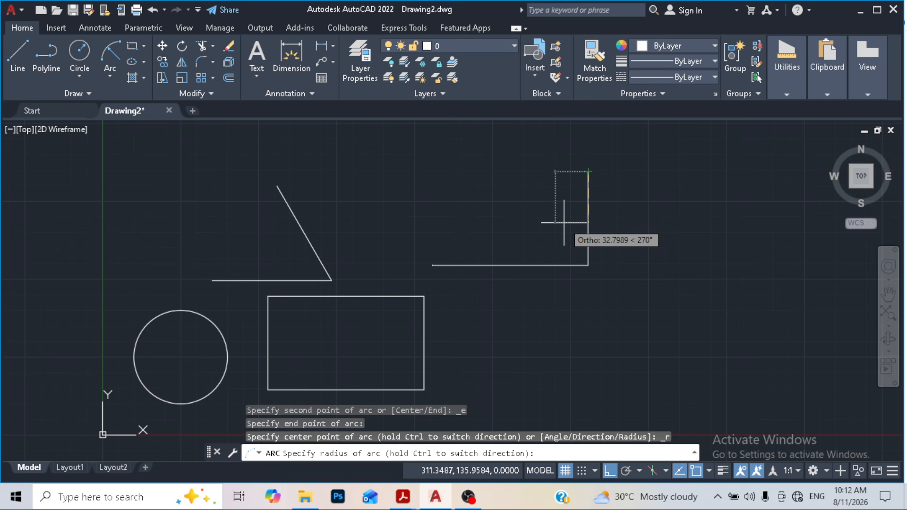
text(25)
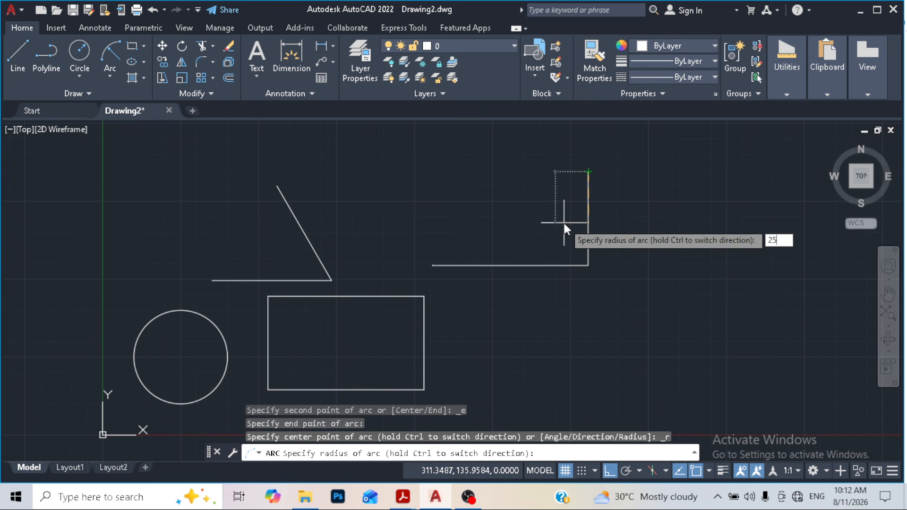
key(Return)
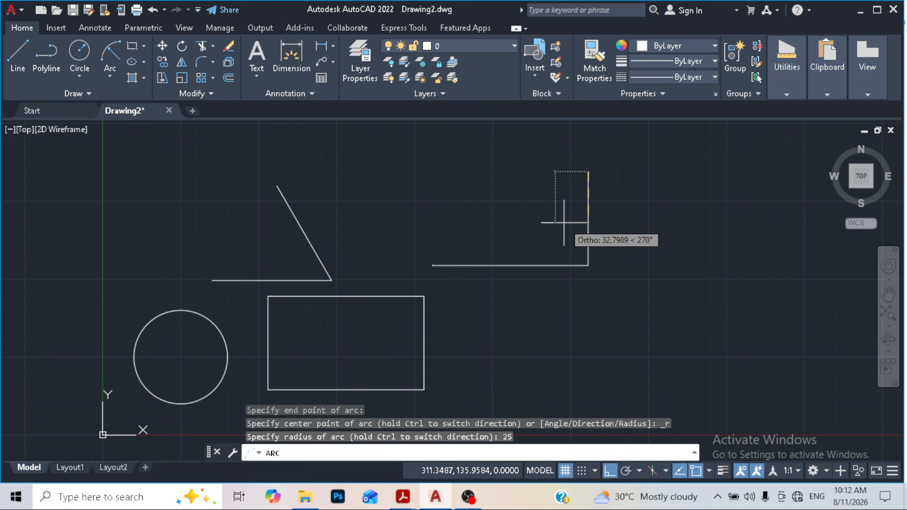
text(30)
key(Return)
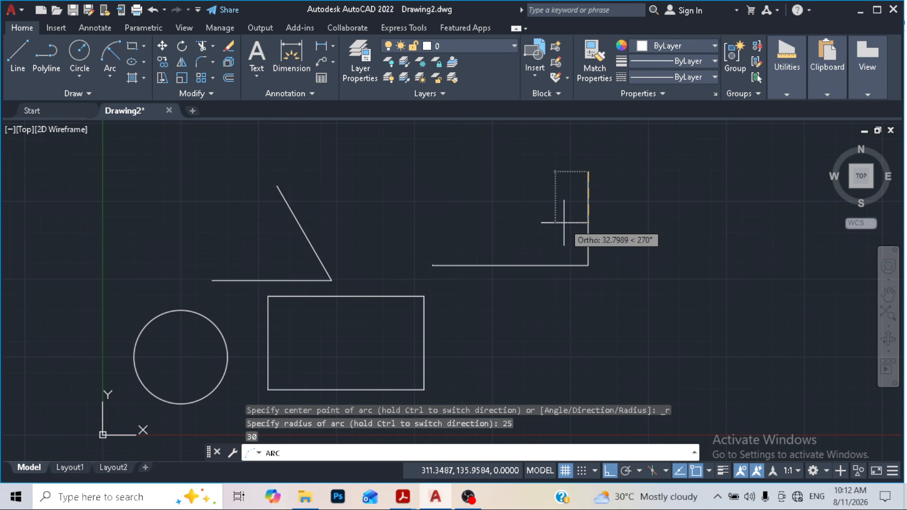
text(35)
key(Return)
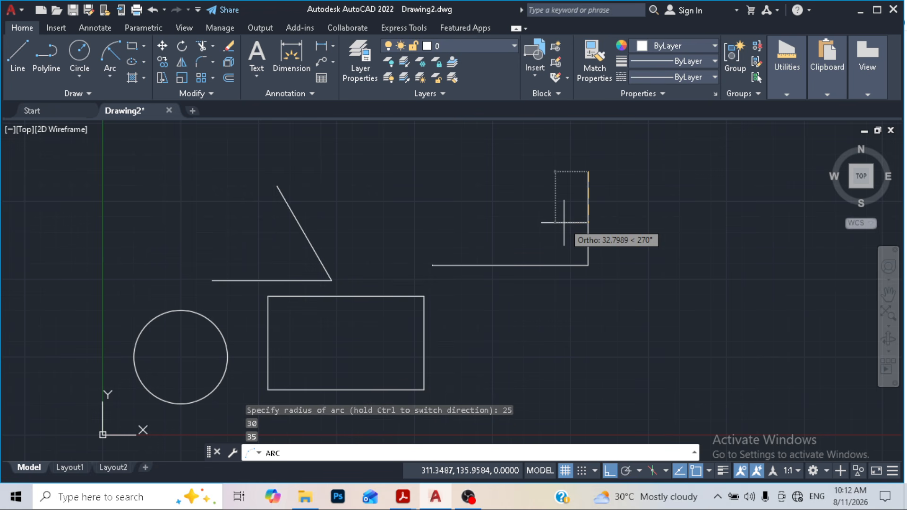
text(40)
key(Return)
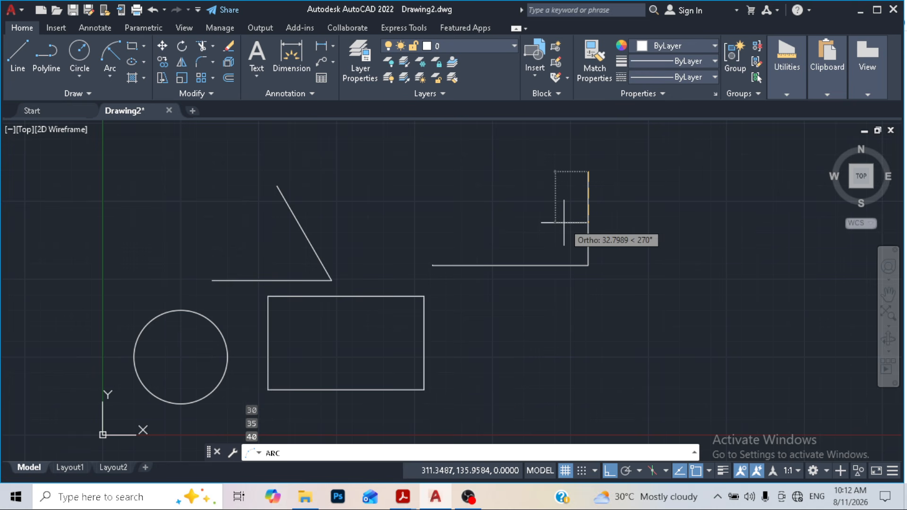
text(45)
key(Return)
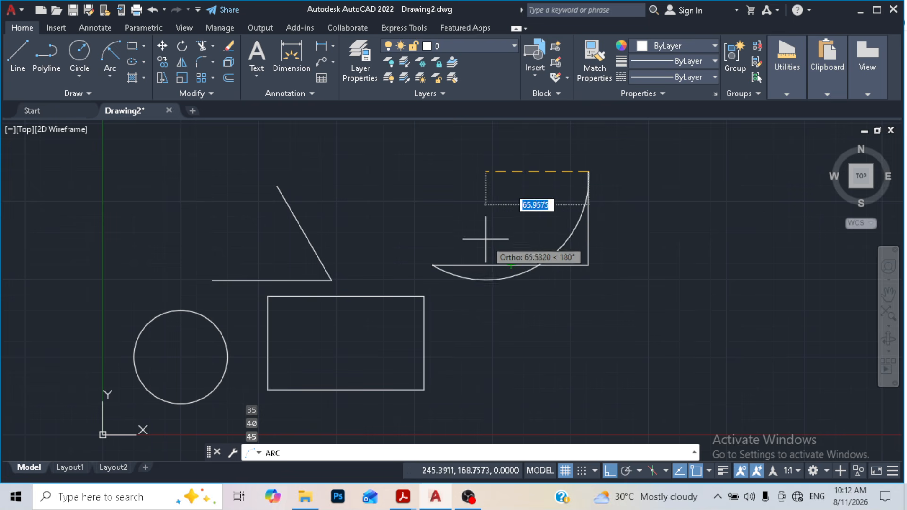
Draw a Start, End, Radius arc from the L-shaped polyline's horizontal end to its upper end with radius 200.
click(118, 73)
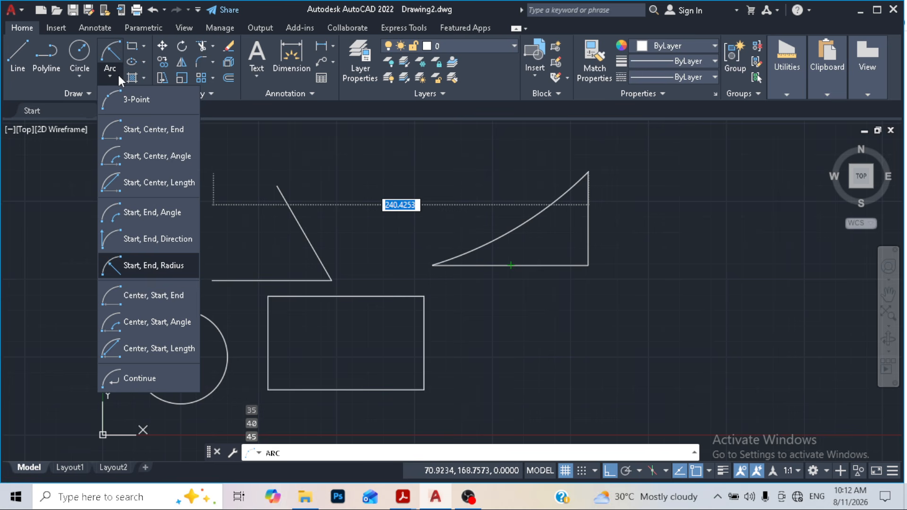
click(152, 261)
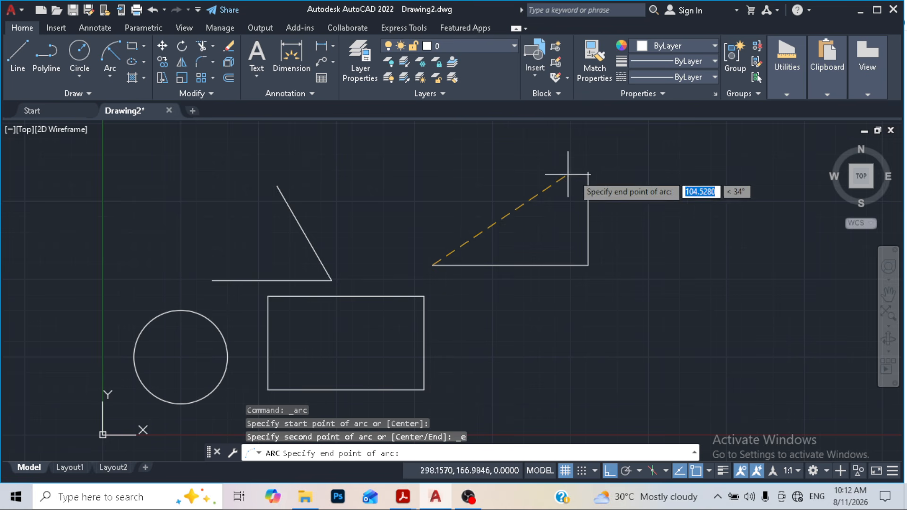
click(589, 173)
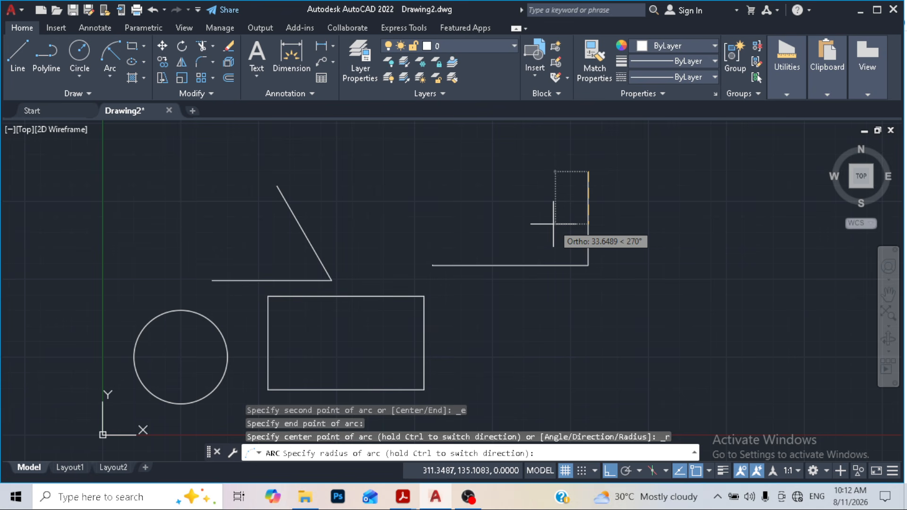
text(200)
key(Return)
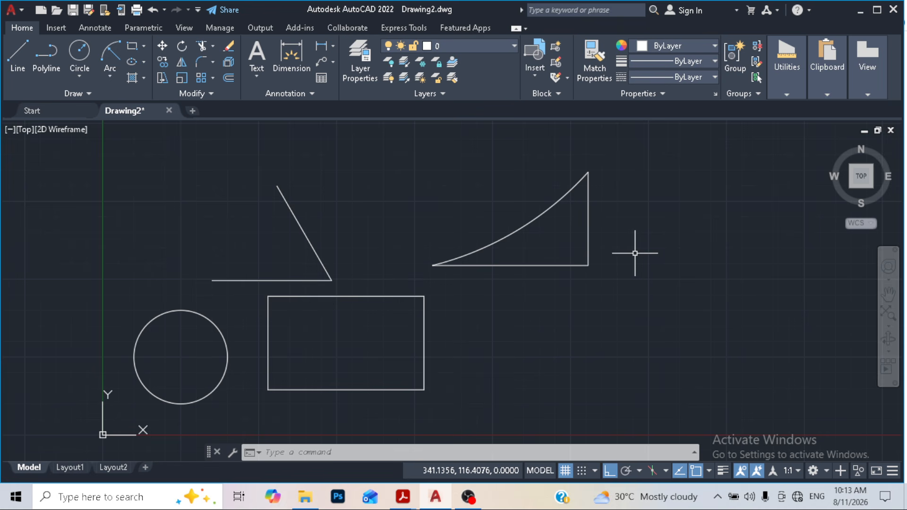
Join the arc and the L-shaped polyline into a single closed polyline.
click(610, 296)
click(499, 171)
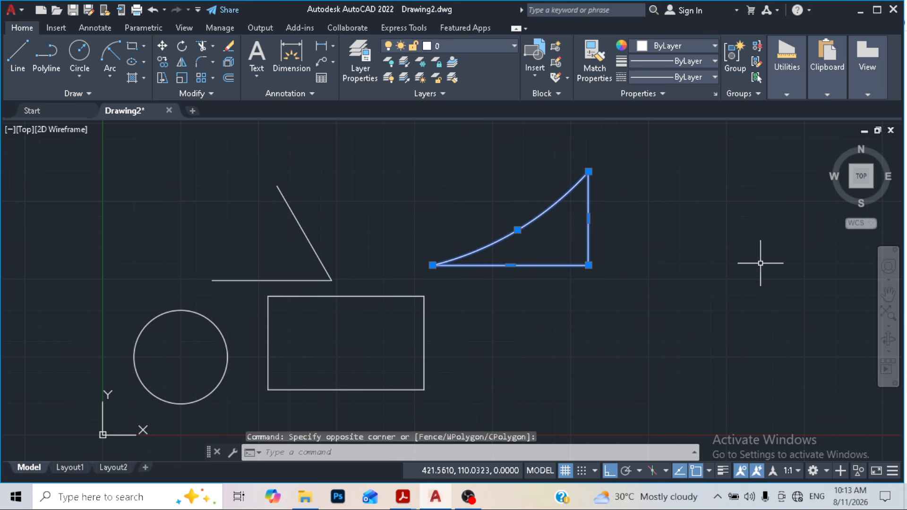
key(Escape)
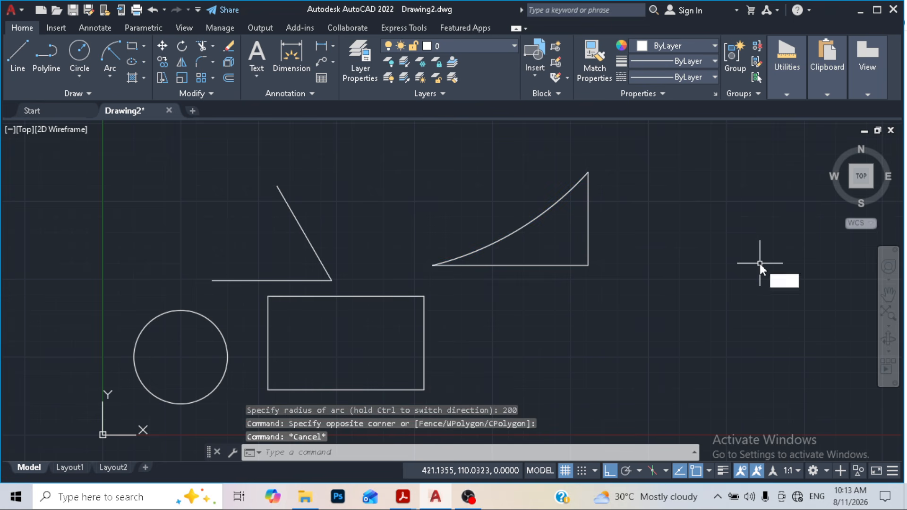
text(join)
key(Return)
click(656, 300)
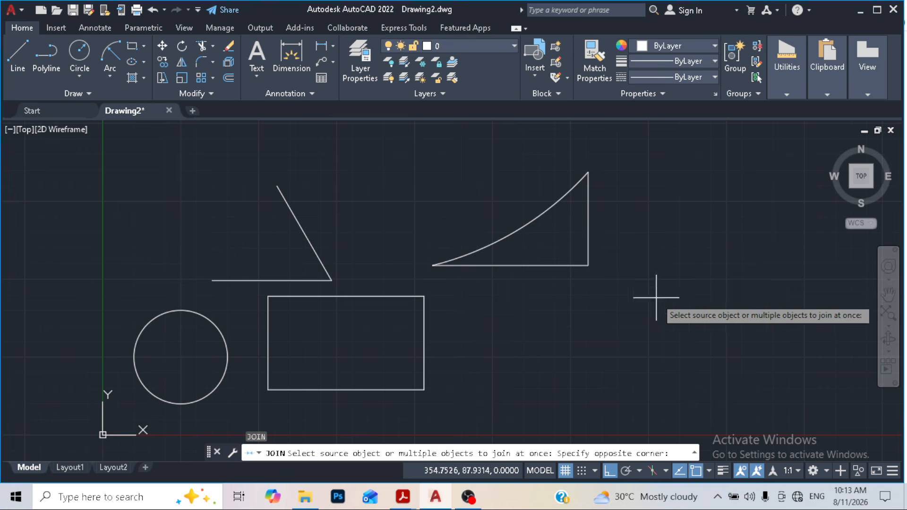
click(511, 172)
key(Return)
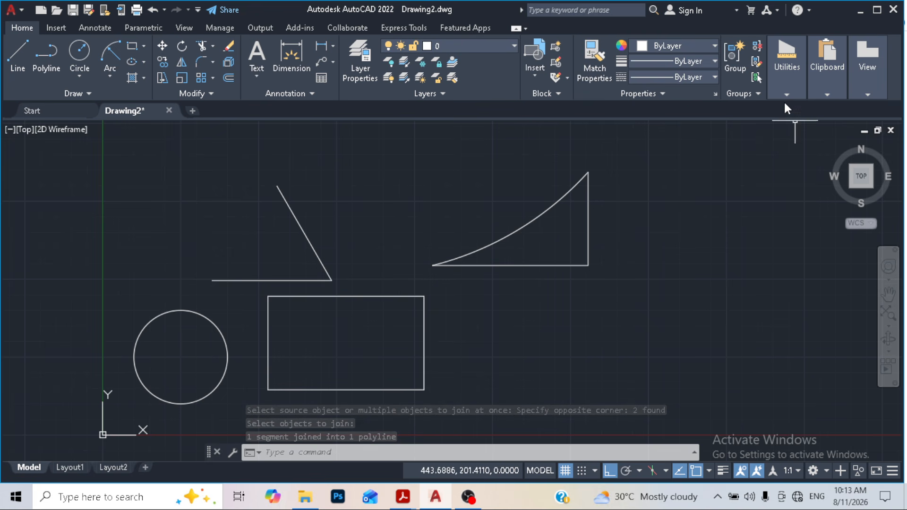
Measure the joined arc-and-polyline shape's area and perimeter using the Area tool's Object option, and exit the command.
click(785, 87)
click(793, 140)
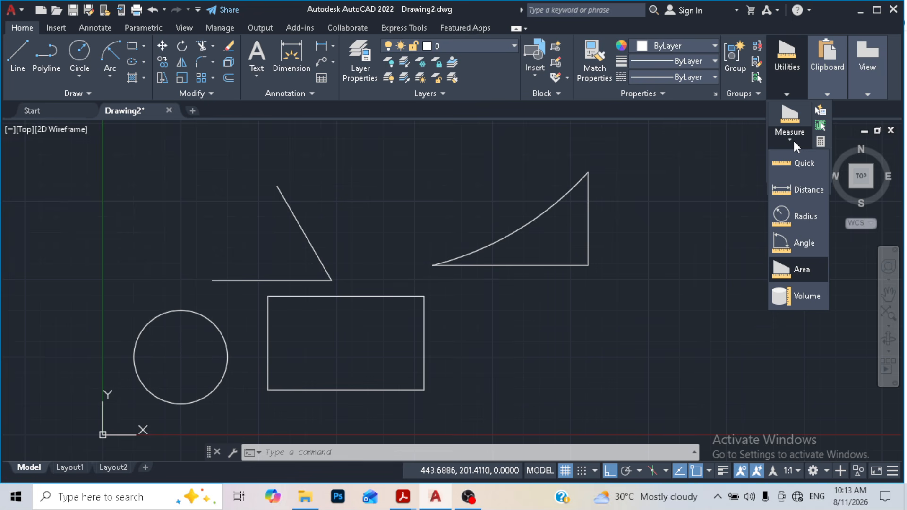
click(802, 270)
click(487, 456)
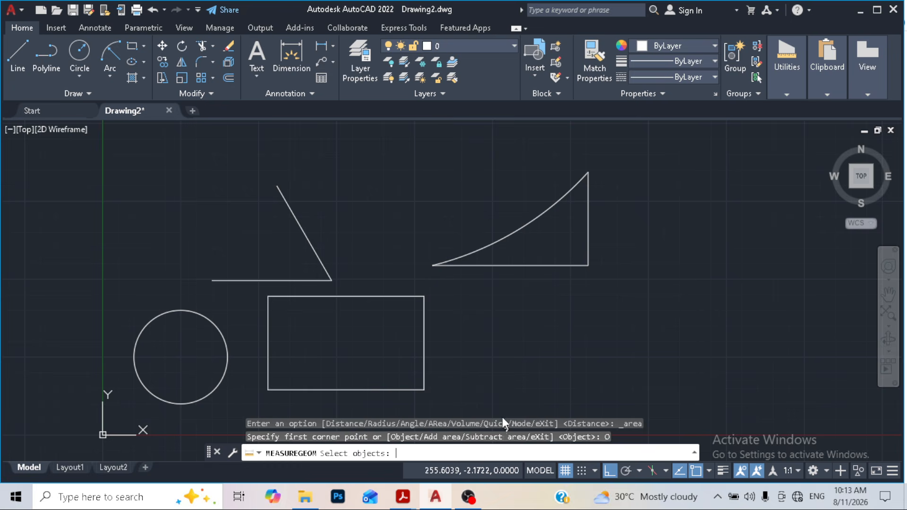
click(550, 262)
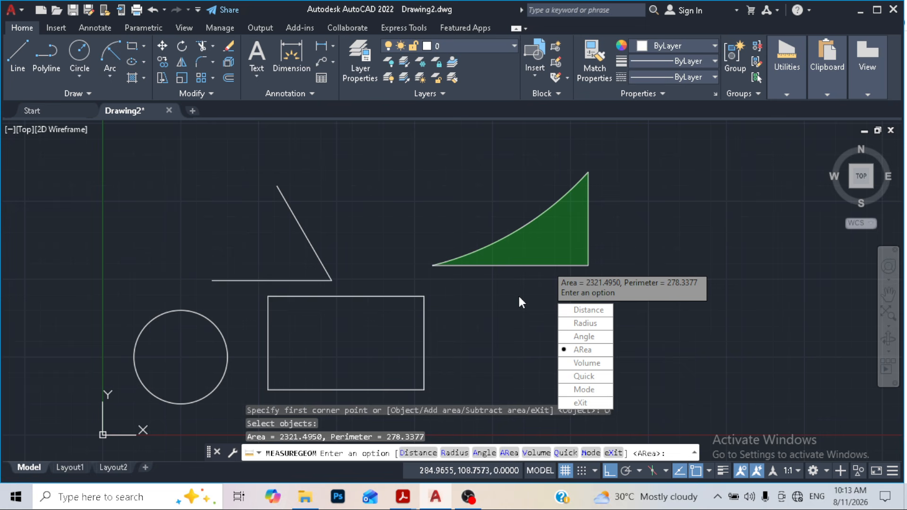
key(Escape)
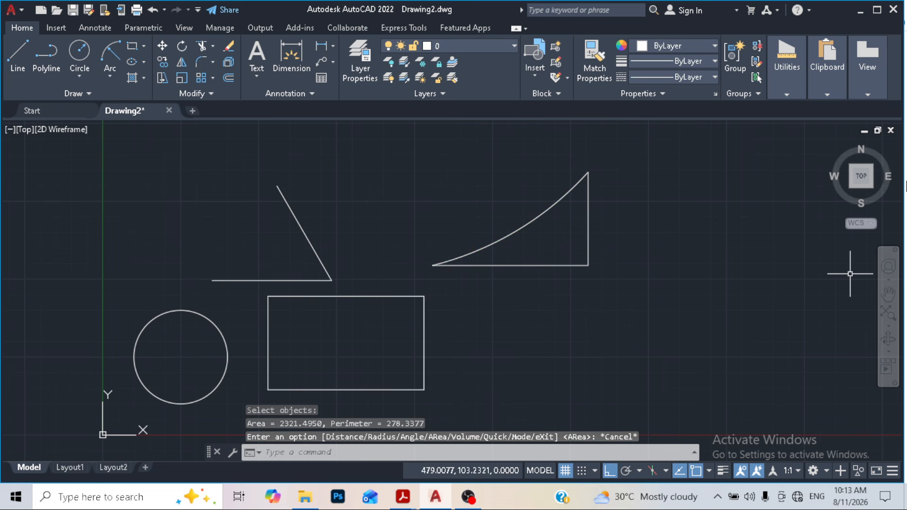
click(786, 85)
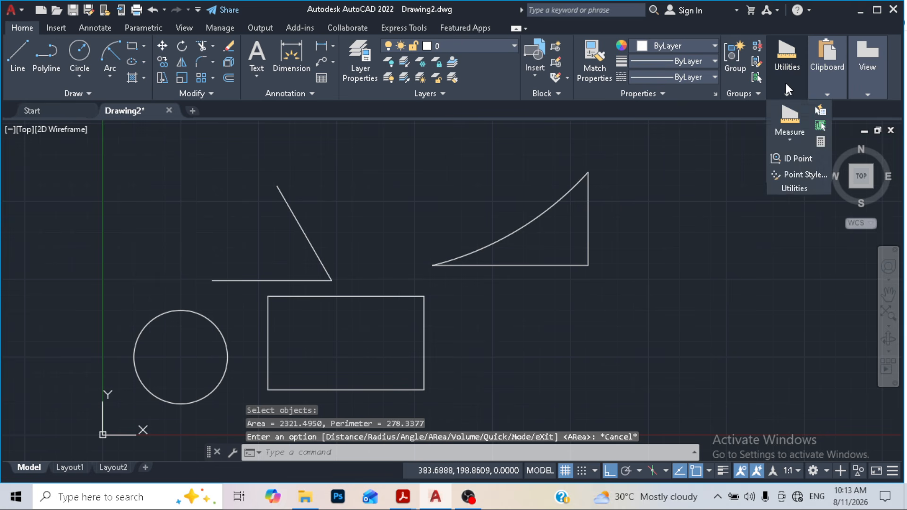
click(803, 140)
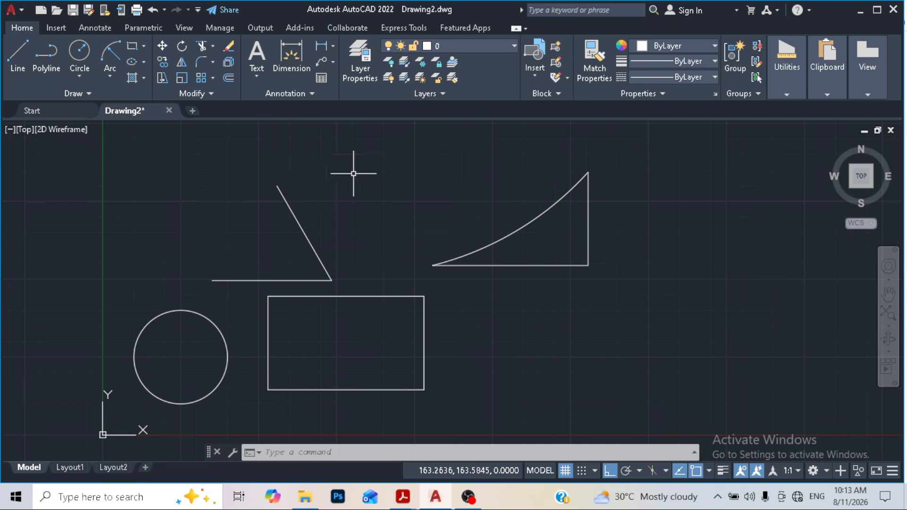
Draw a 130 by 80 rectangle with a thickness of 30 in the empty space beyond the curved shape.
click(130, 47)
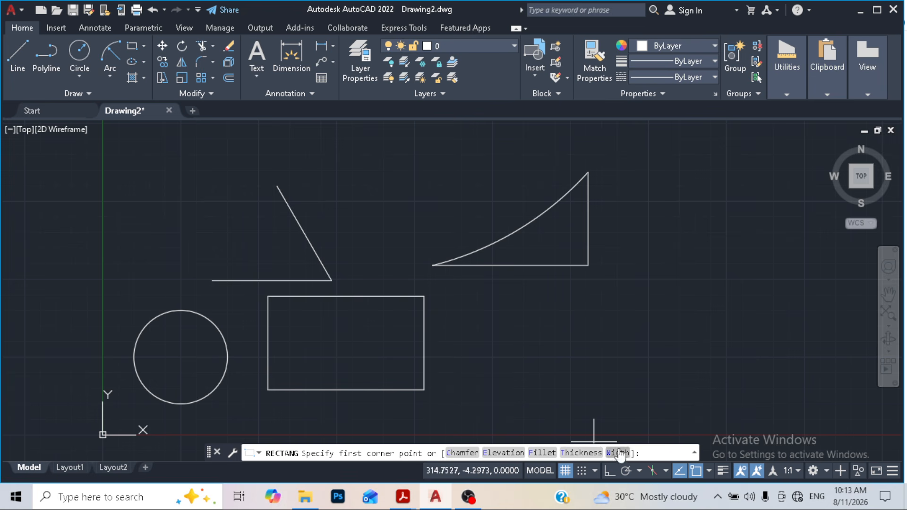
click(578, 454)
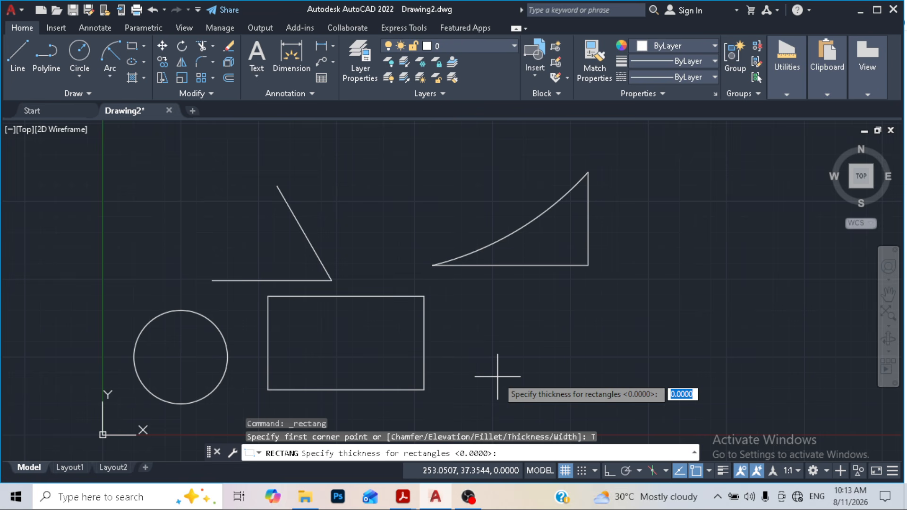
text(30)
key(Return)
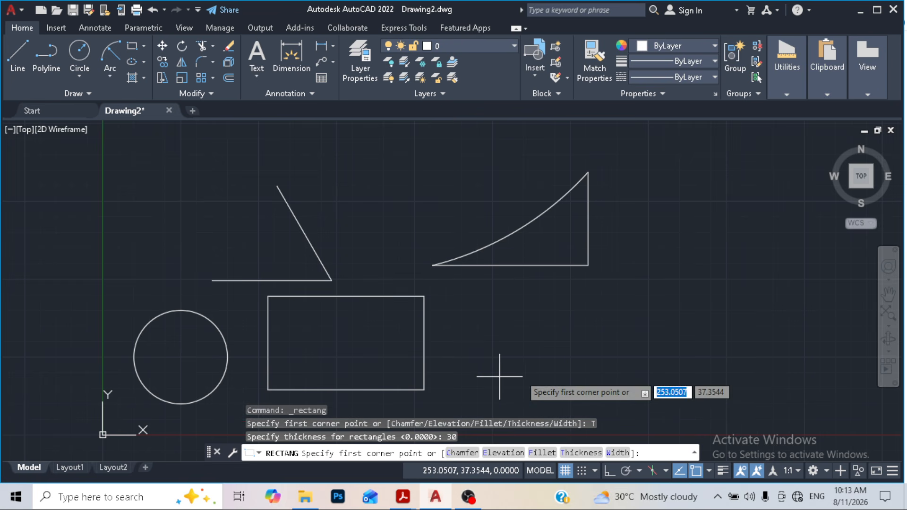
click(633, 370)
middle_drag(711, 294, 533, 304)
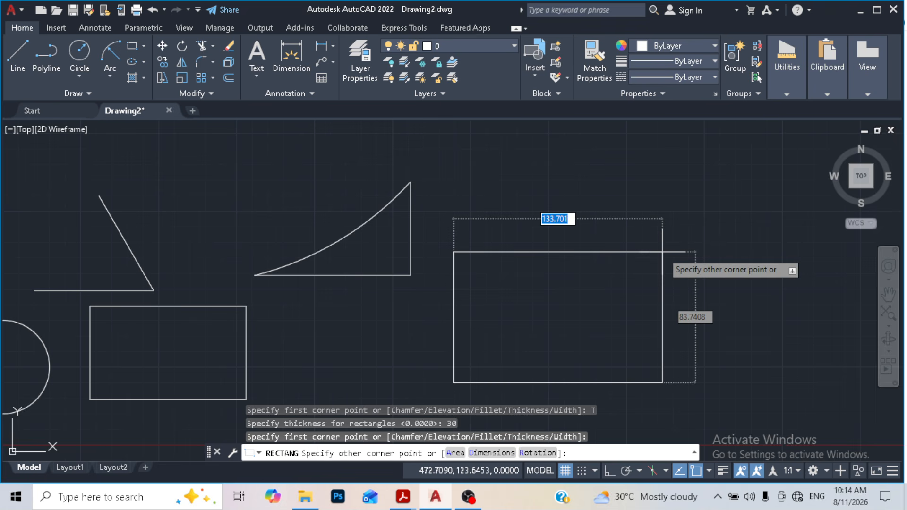
text(130)
key(Tab)
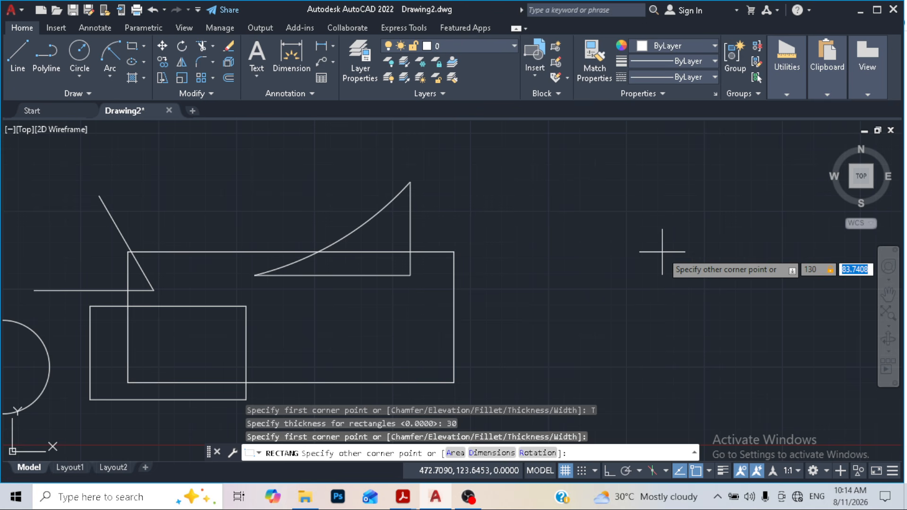
text(80)
key(Return)
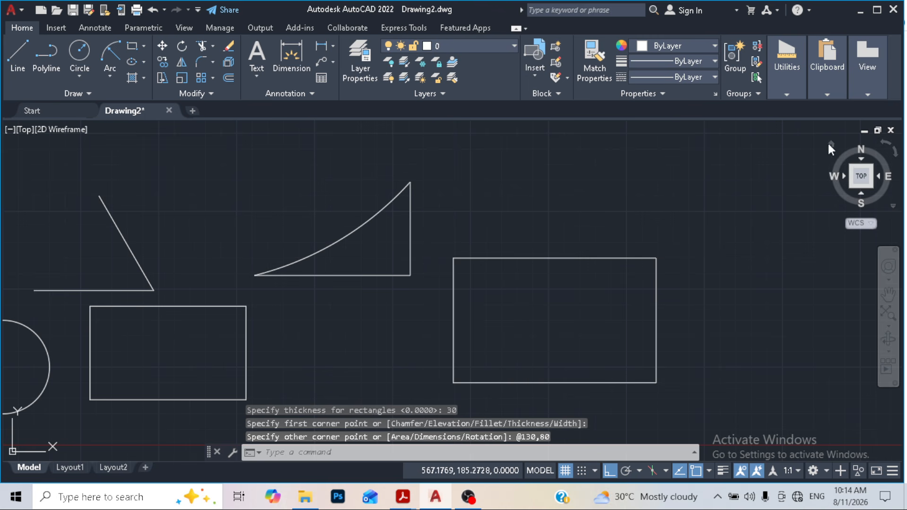
Switch the drawing to the isometric home view to show the rectangle with thickness in 3D.
click(831, 144)
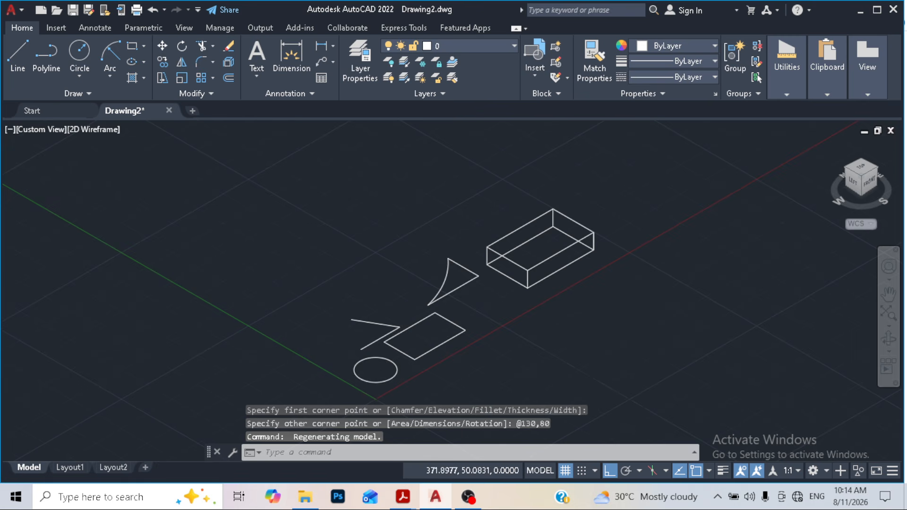
scroll(466, 300, up, 4)
scroll(628, 274, down, 2)
middle_drag(628, 274, 604, 298)
Measure the thick rectangle's volume with the Volume tool's Object option and a height of 30, and exit the command.
mouse_move(793, 89)
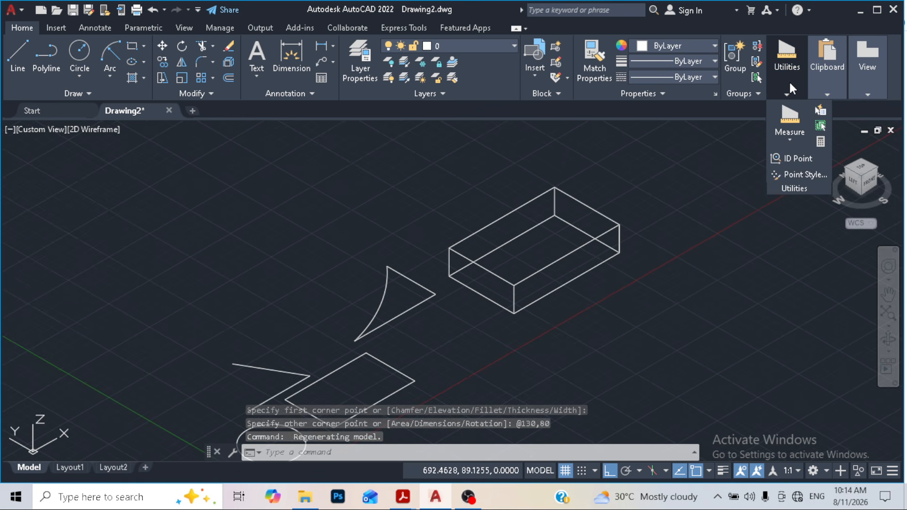
click(789, 140)
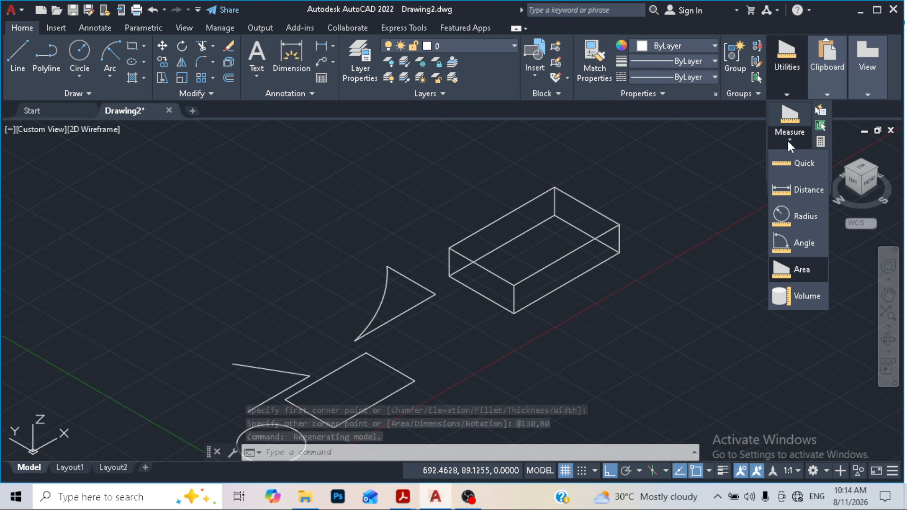
click(807, 298)
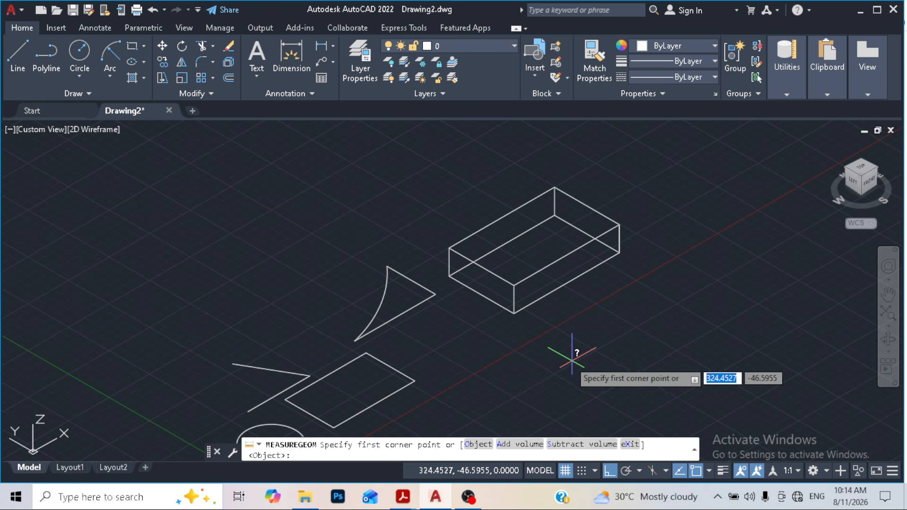
click(479, 445)
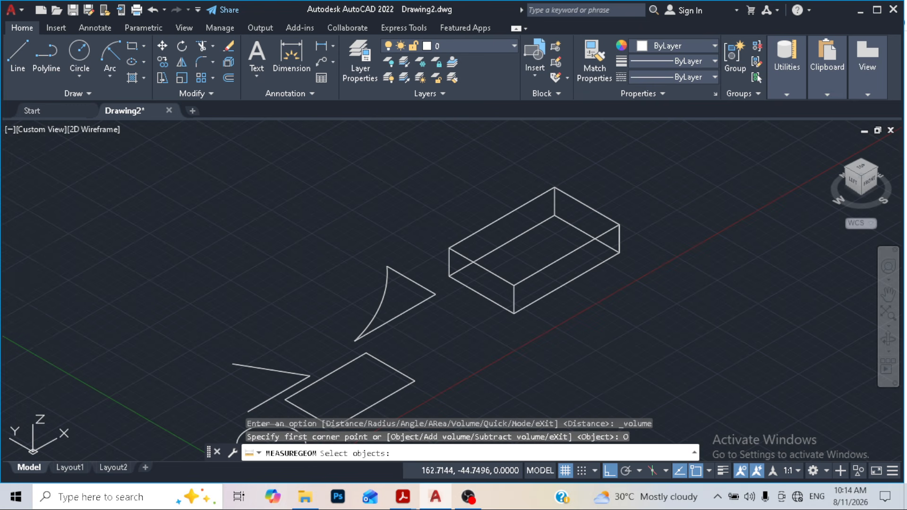
click(573, 282)
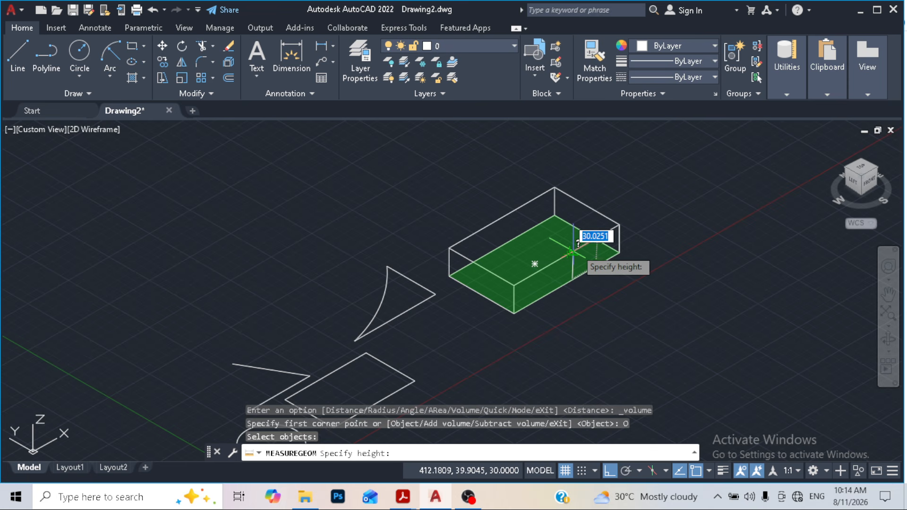
scroll(572, 253, up, 6)
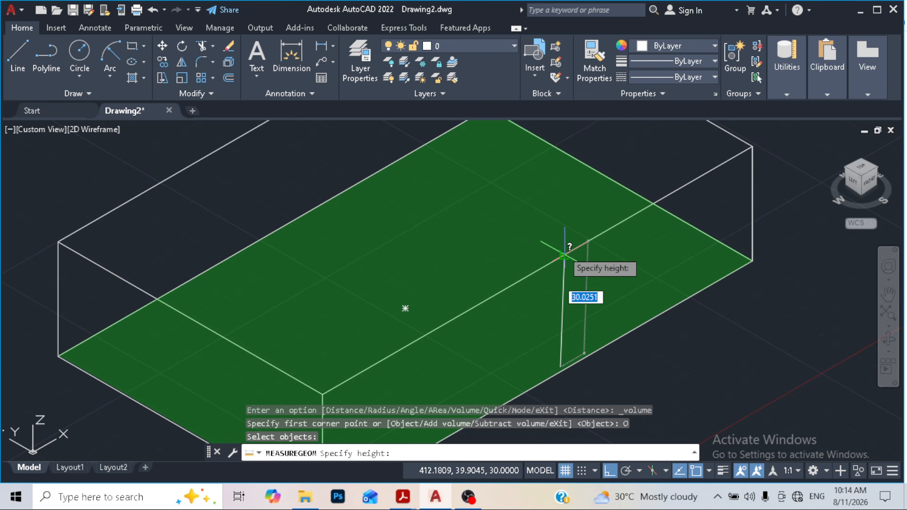
text(30)
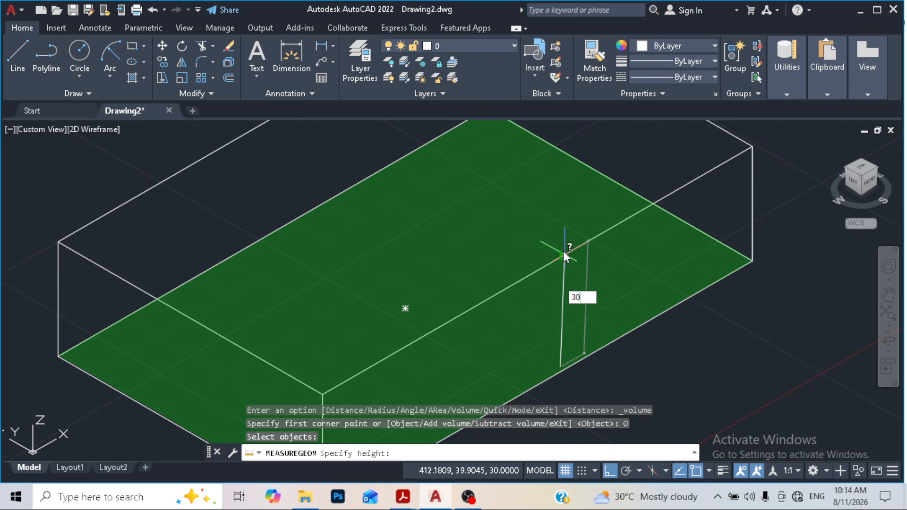
key(Return)
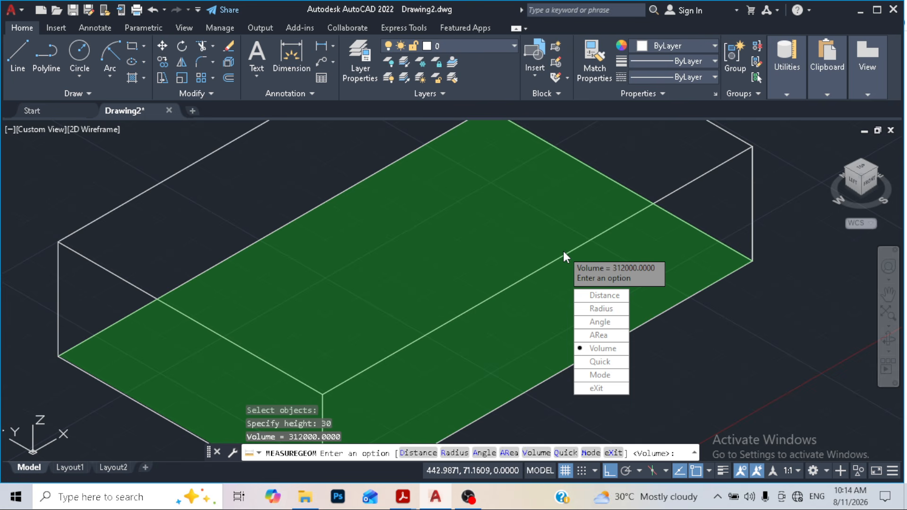
key(Escape)
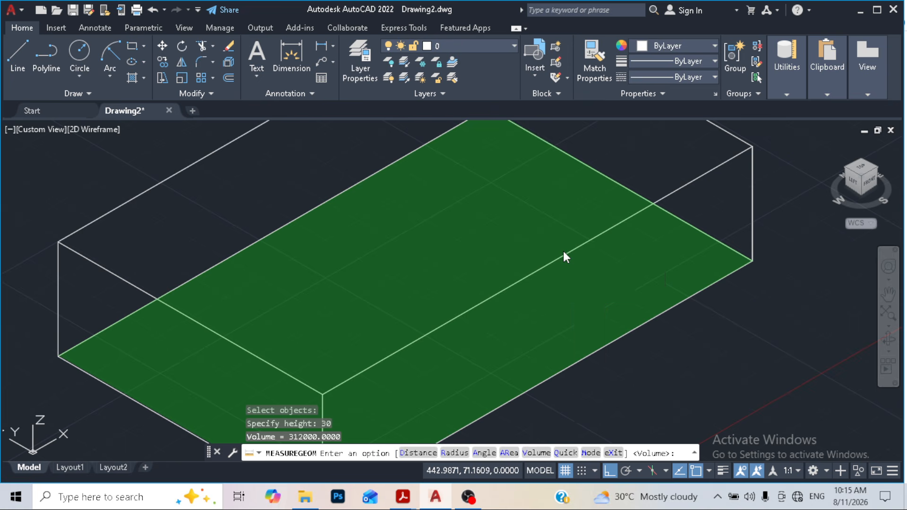
Return the drawing to the Top view with all the drawn shapes in sight.
scroll(413, 259, down, 5)
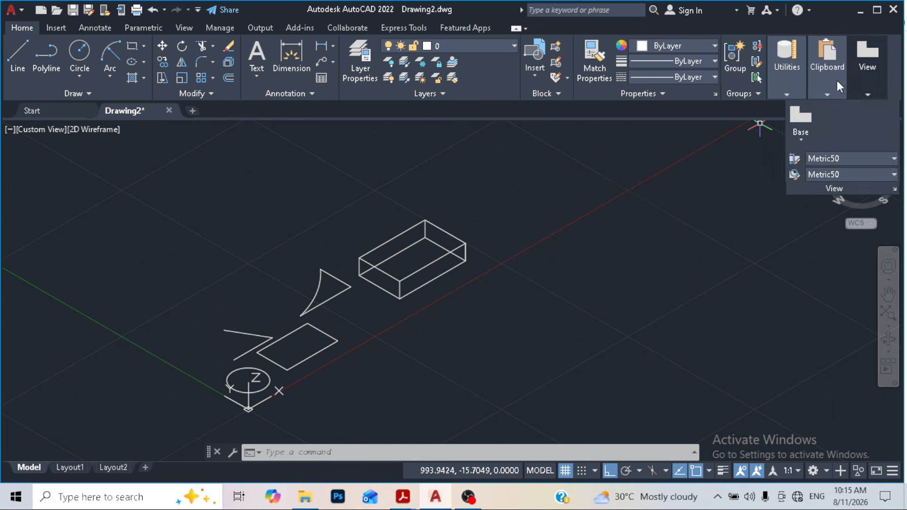
mouse_move(814, 91)
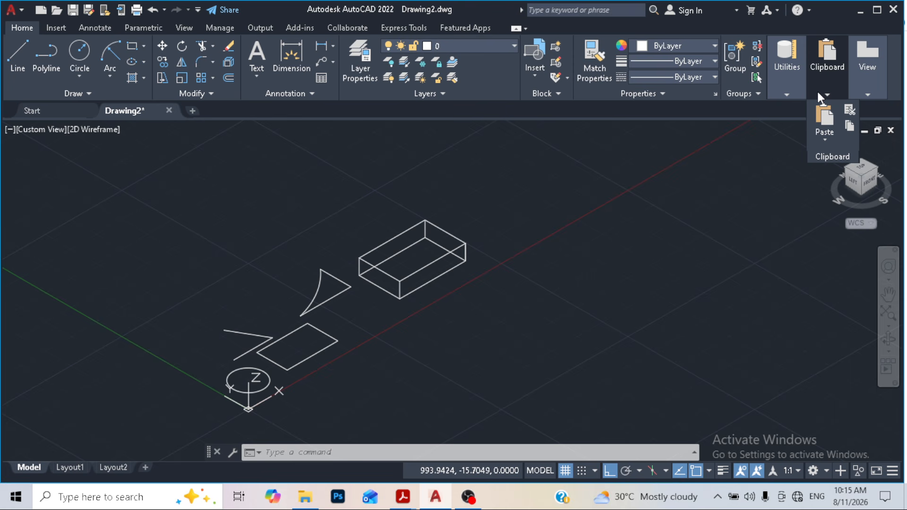
mouse_move(793, 137)
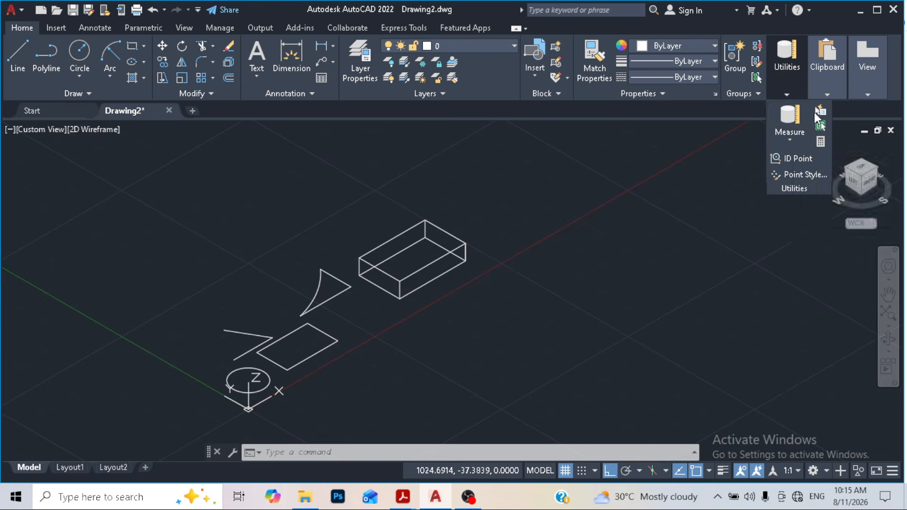
click(865, 175)
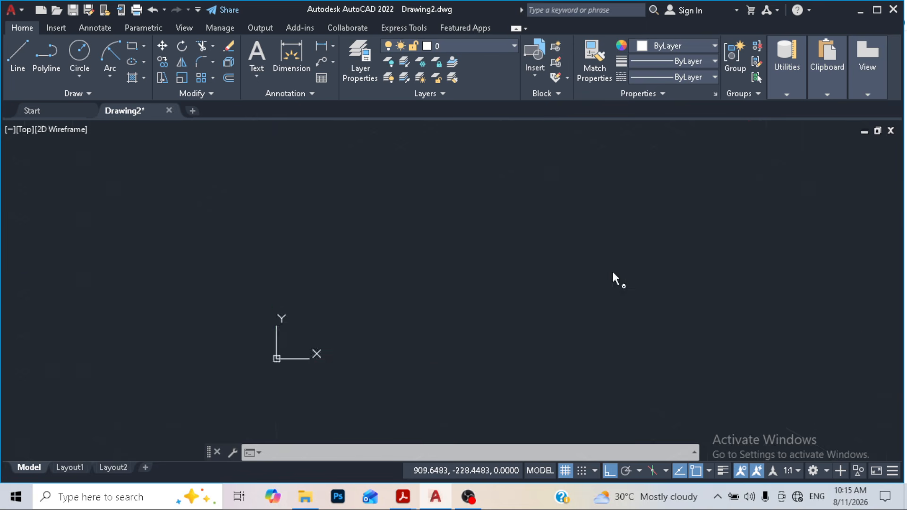
middle_drag(587, 268, 540, 200)
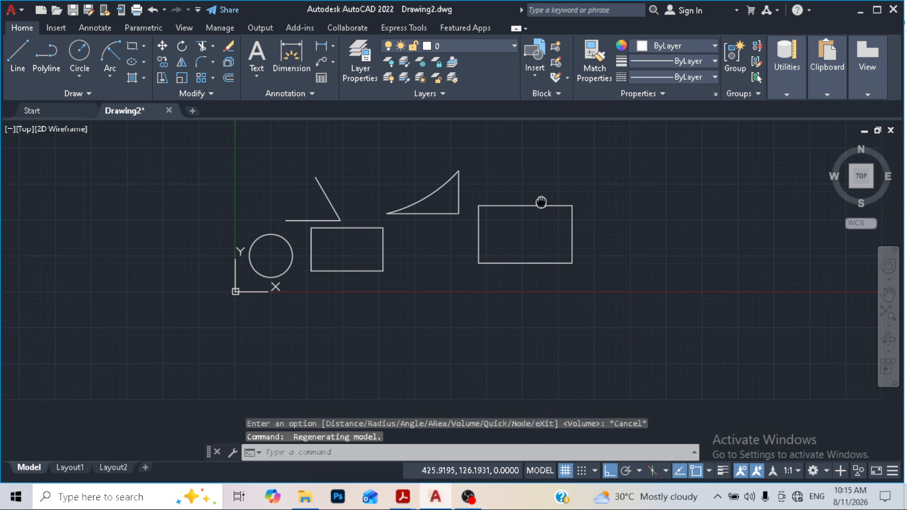
scroll(267, 255, up, 2)
scroll(284, 237, down, 2)
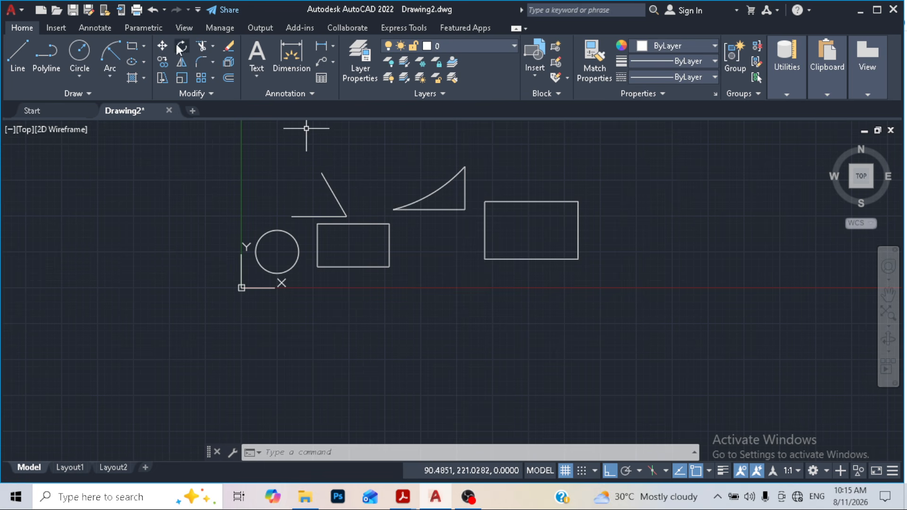
Open the Tool Palettes and display the Mechanical palette.
click(183, 28)
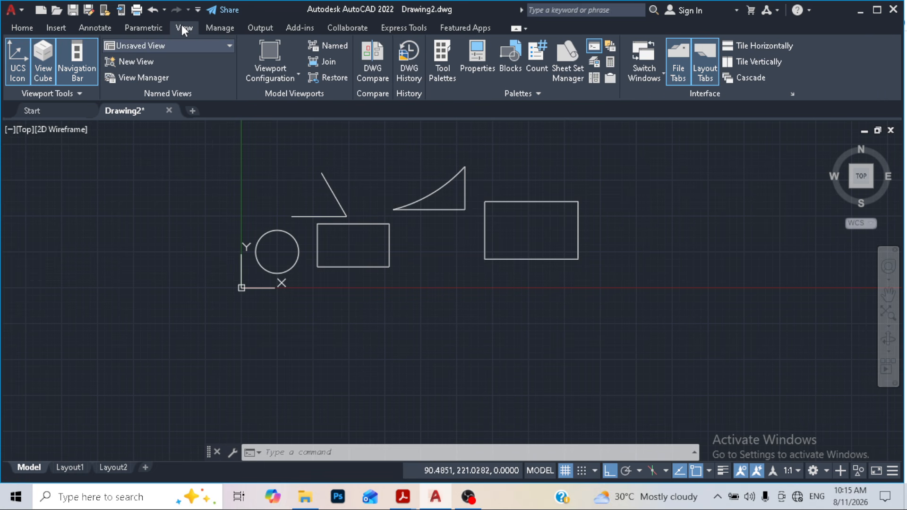
click(448, 70)
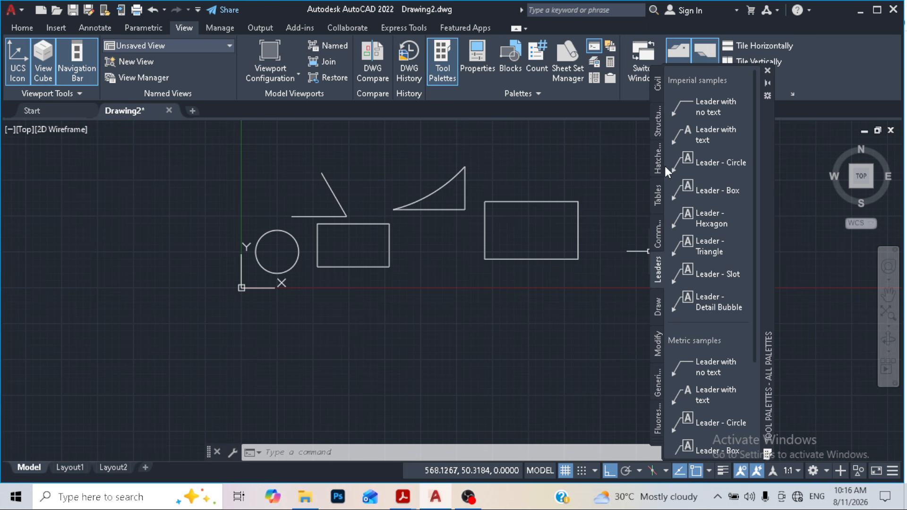
click(659, 438)
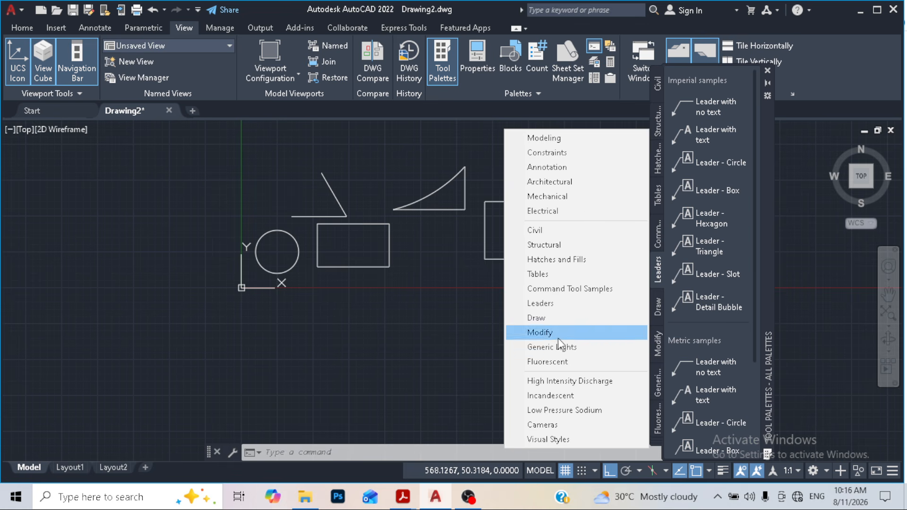
click(577, 196)
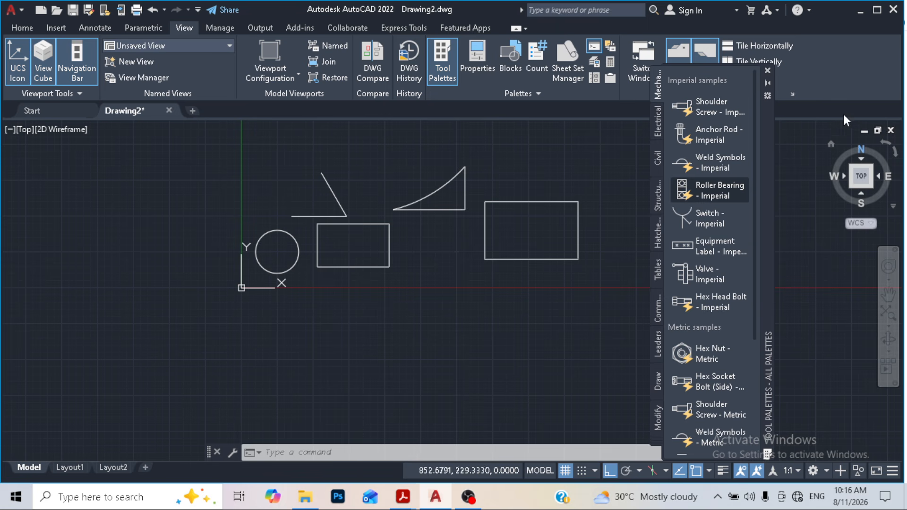
Insert the metric Hex Socket Bolt (Side) block just below the smaller rectangle's lower-right corner.
scroll(687, 269, down, 5)
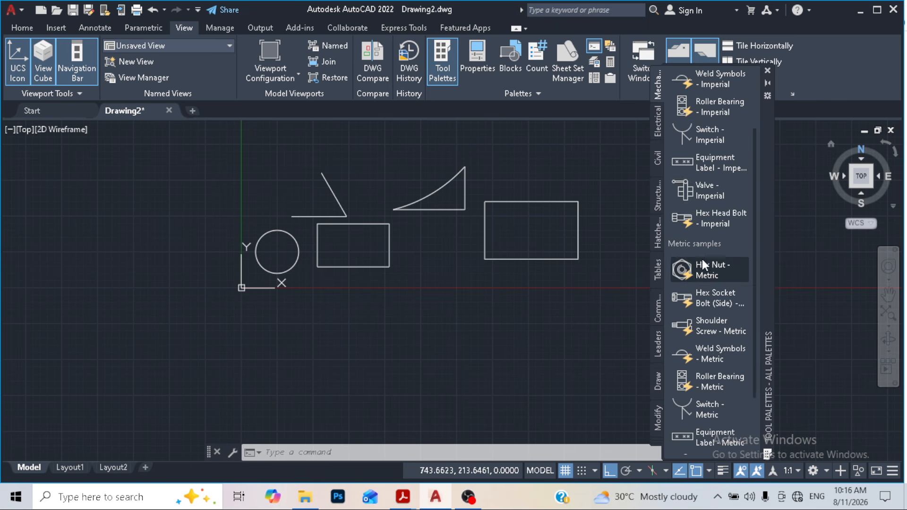
scroll(693, 223, up, 5)
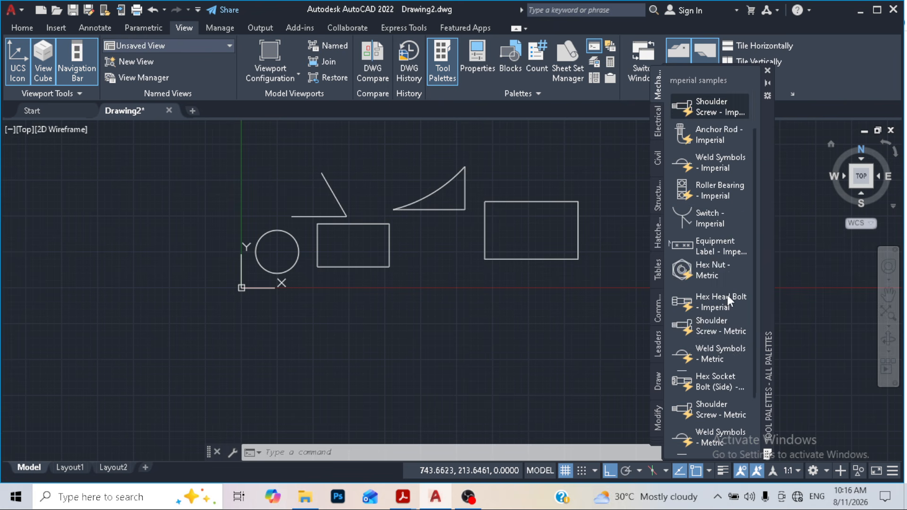
scroll(730, 295, down, 5)
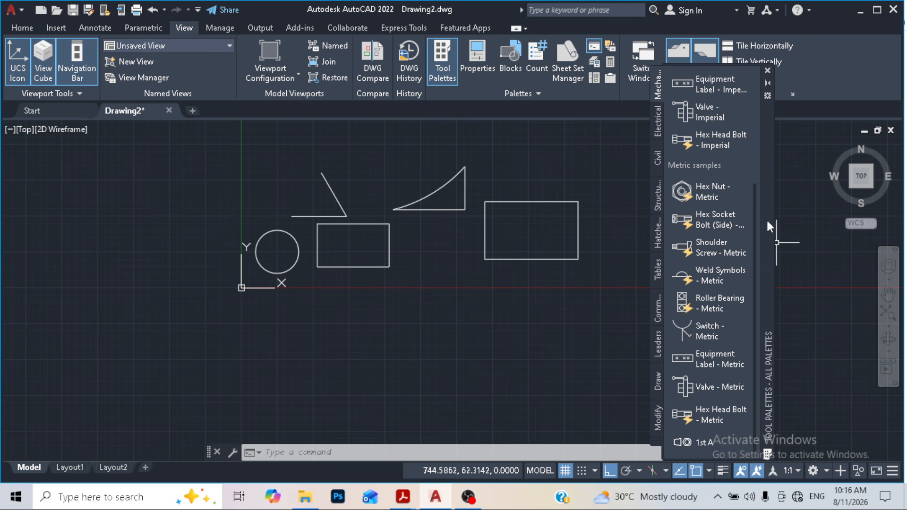
click(717, 222)
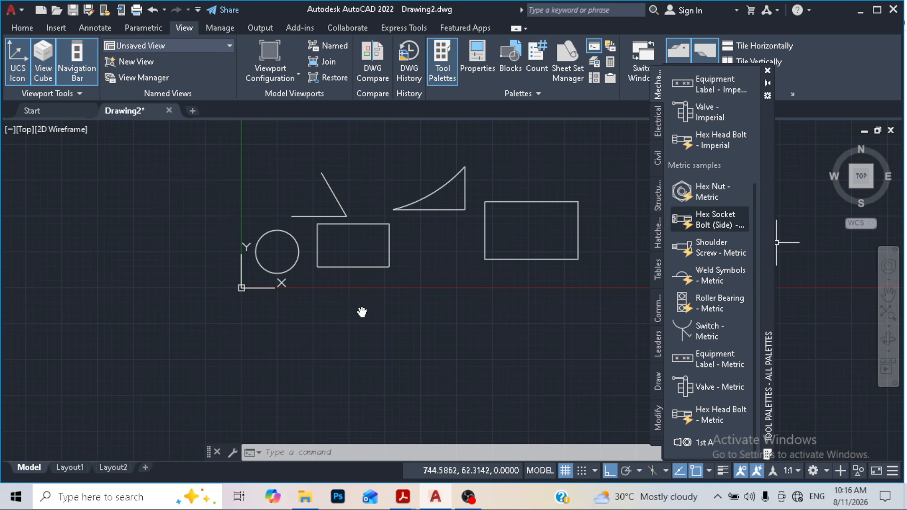
click(378, 293)
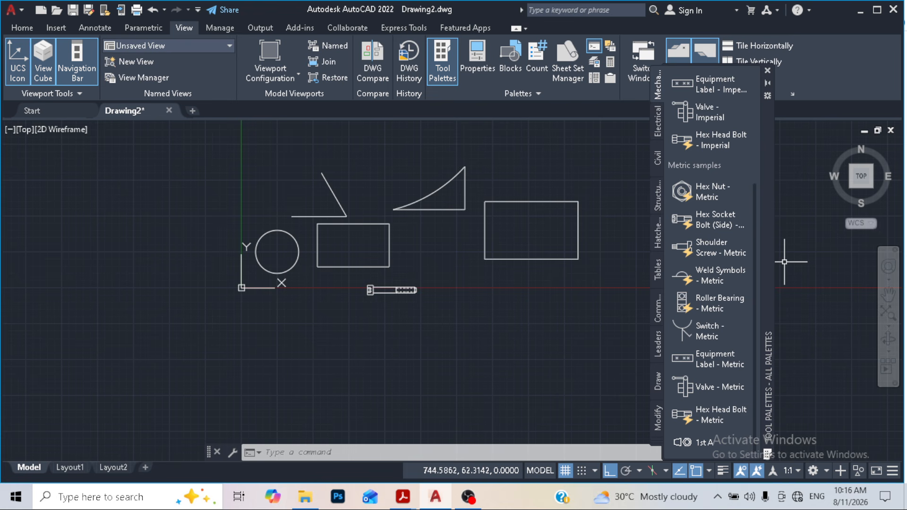
Insert a Roller Bearing - Metric block at the bolt's head and move it left, clear of the bolt.
click(715, 300)
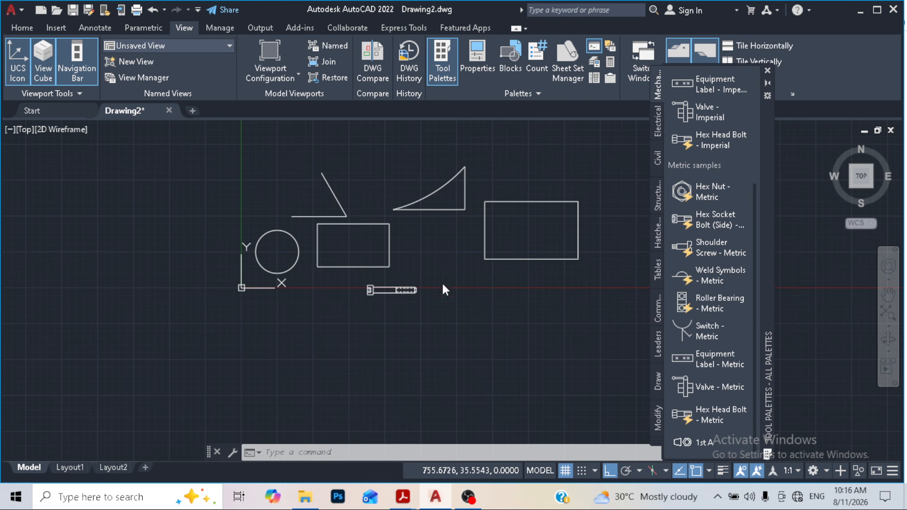
scroll(331, 295, up, 4)
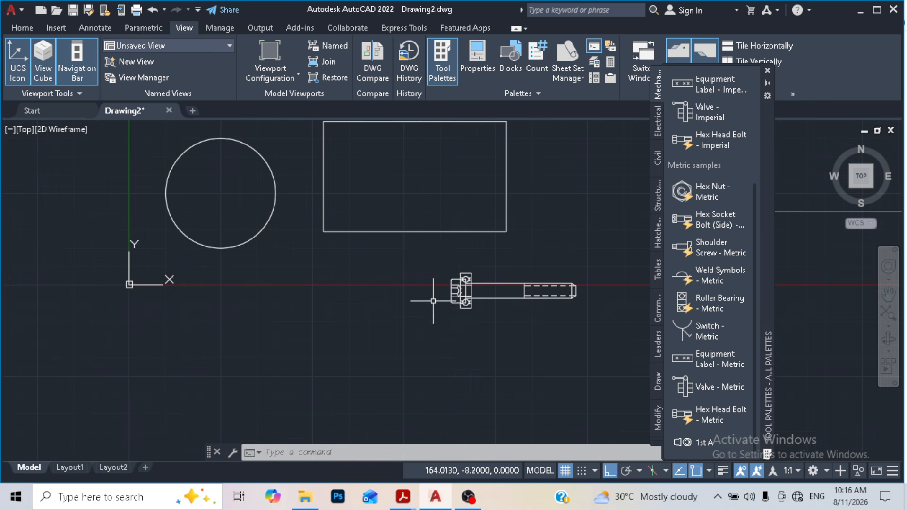
click(467, 303)
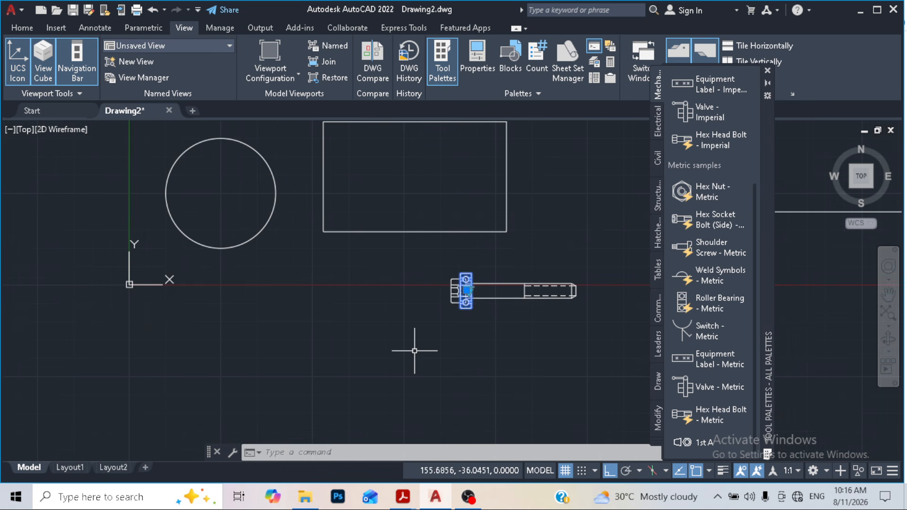
text(m)
key(Return)
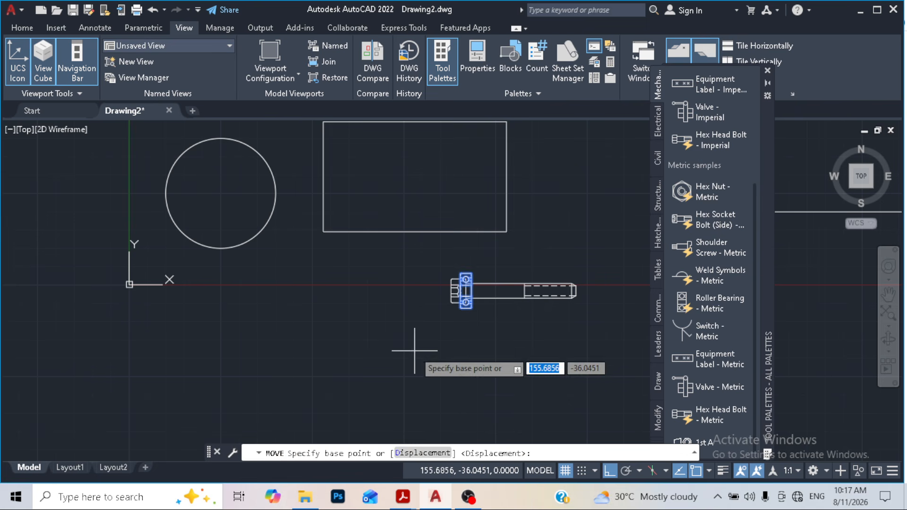
click(472, 303)
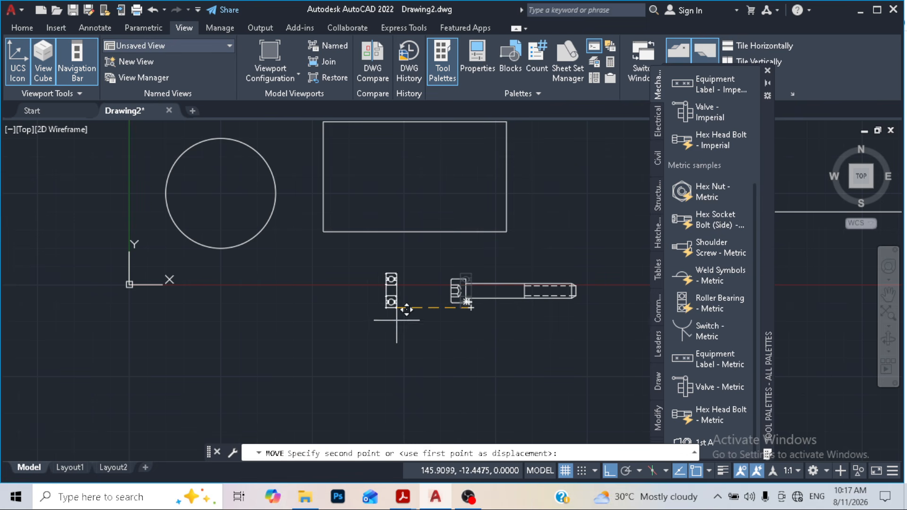
click(376, 321)
Switch the roller bearing block to size 6000 and finally to size 6003, and deselect it.
scroll(376, 291, up, 4)
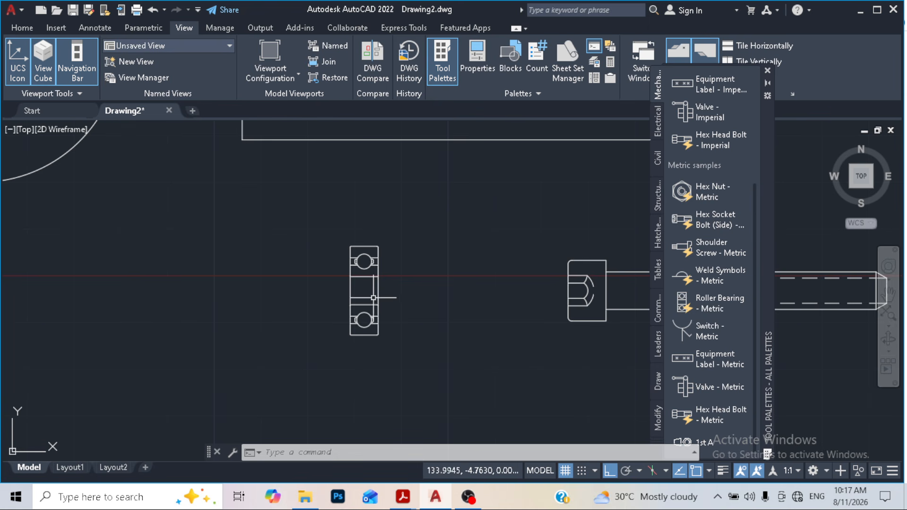
click(376, 298)
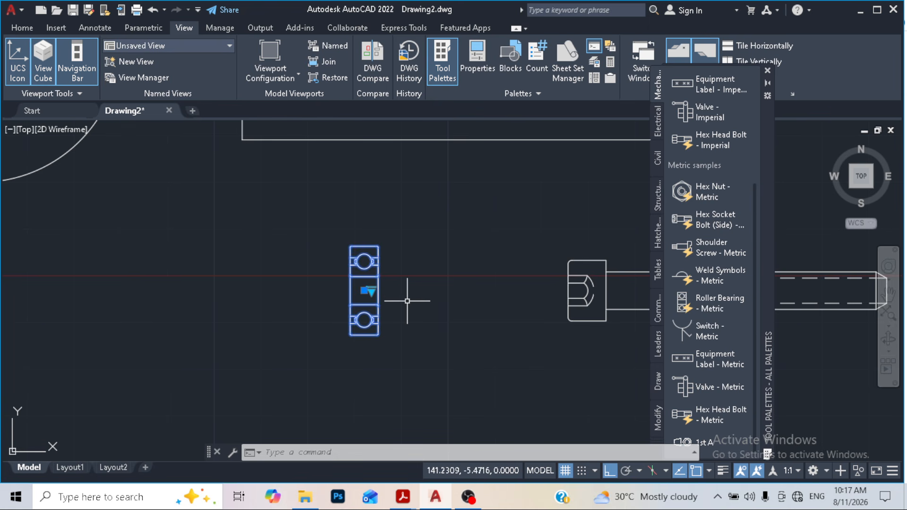
click(369, 292)
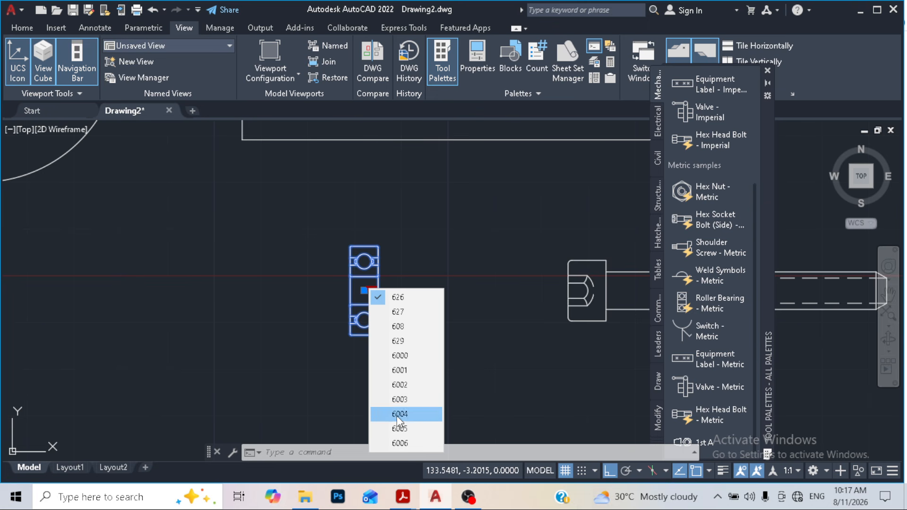
click(406, 356)
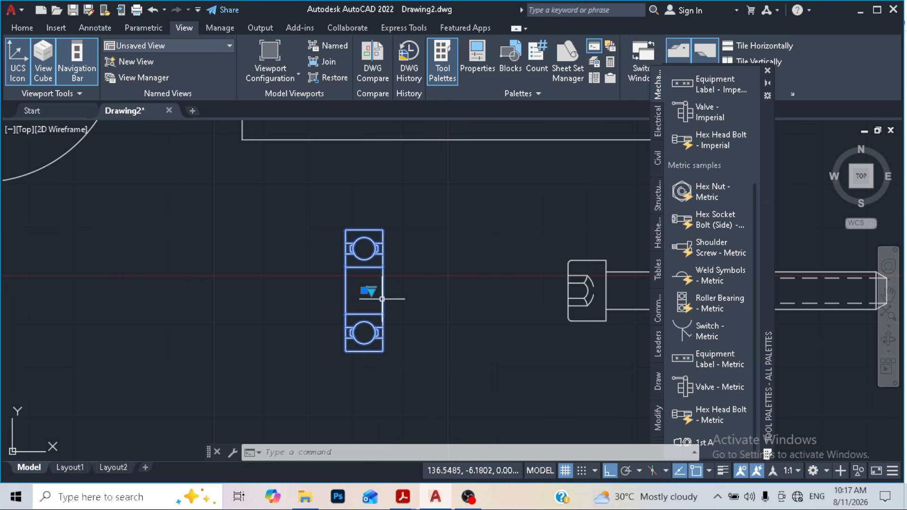
click(369, 291)
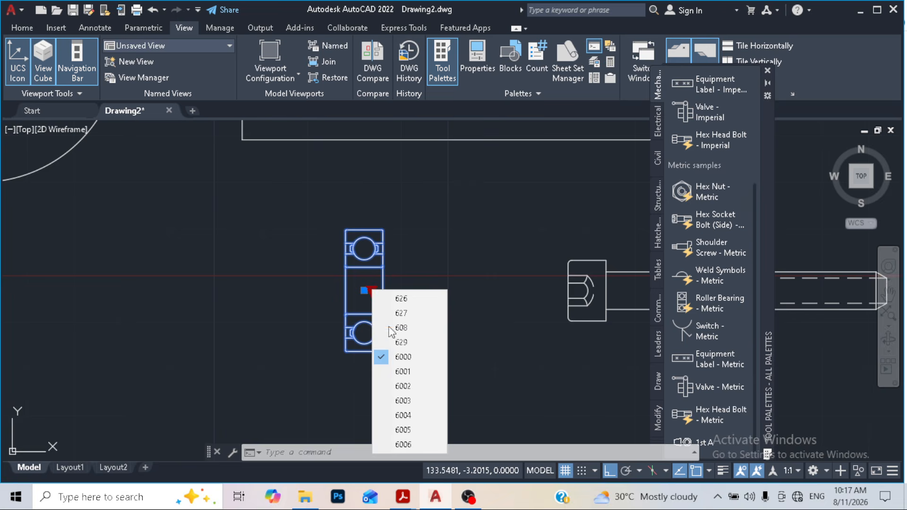
click(410, 405)
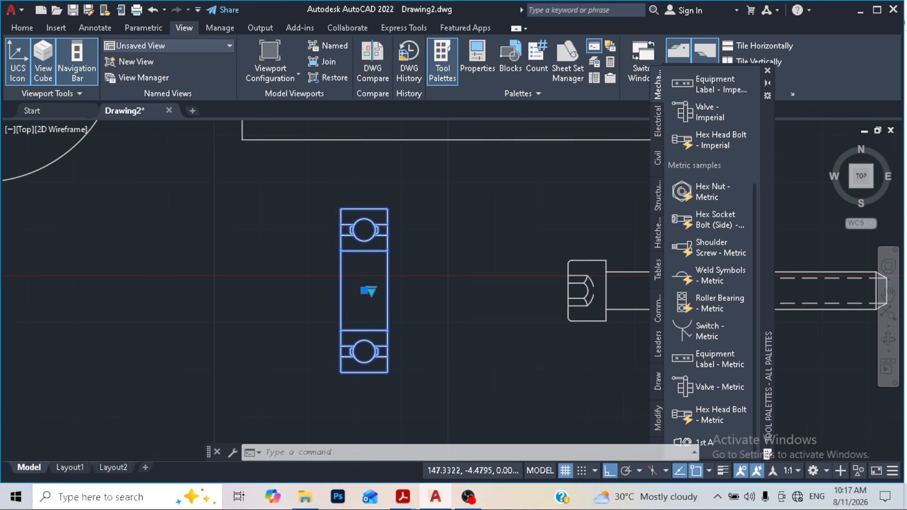
scroll(369, 291, down, 5)
key(Escape)
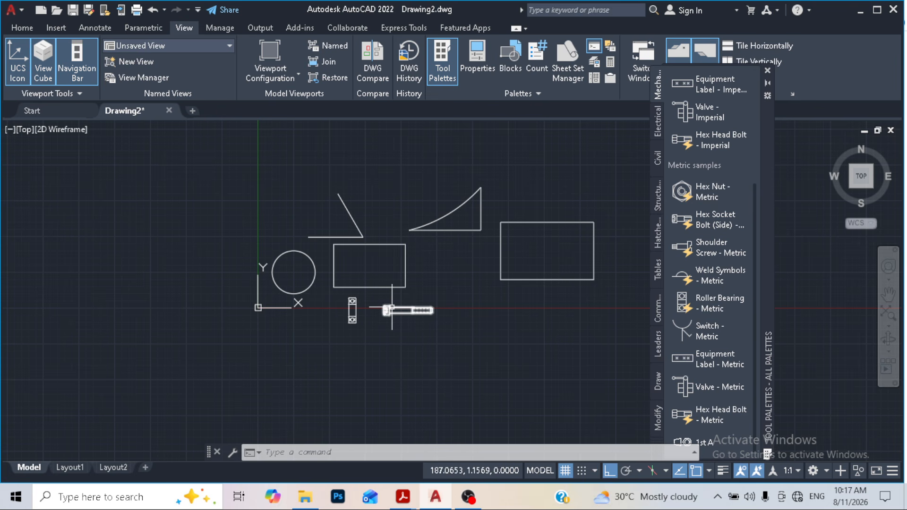
Close the Tool Palettes and dismiss the antivirus notification.
scroll(370, 324, up, 2)
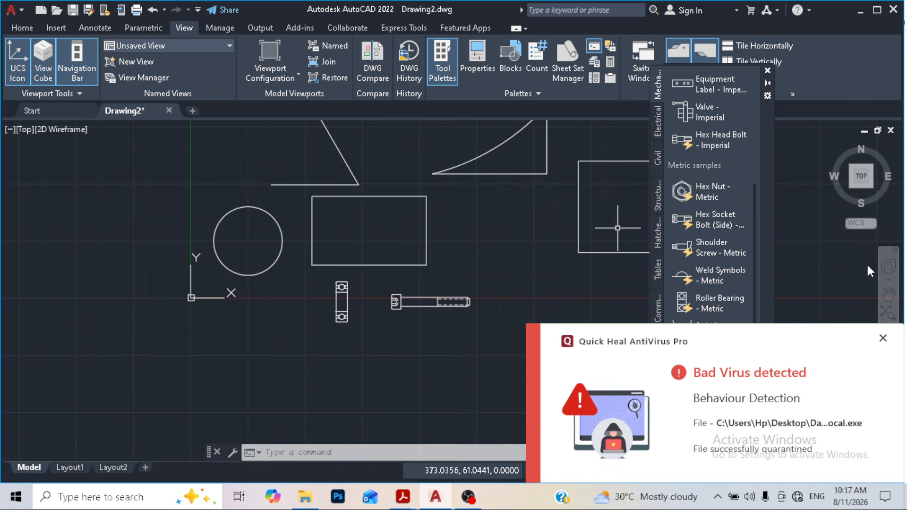
click(768, 71)
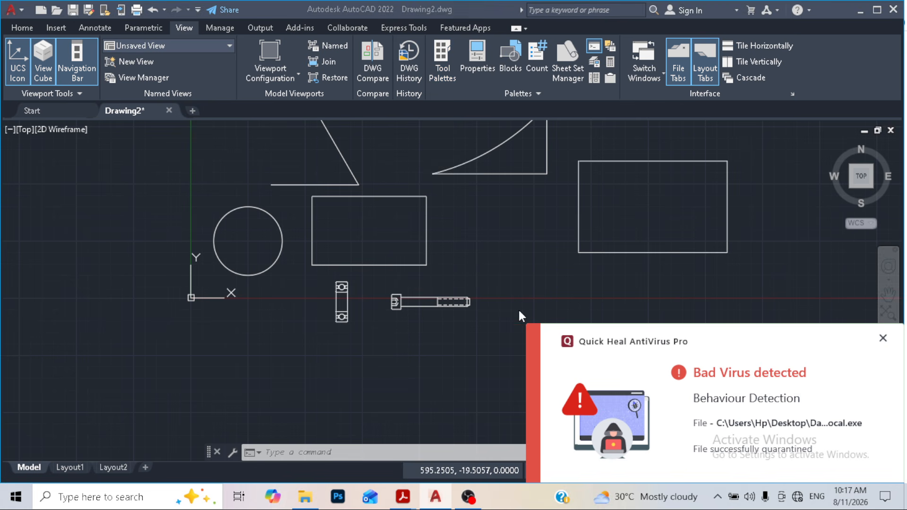
click(883, 340)
Use Quick Select on the entire drawing to select all objects whose color equals ByLayer, and clear the selection.
click(23, 28)
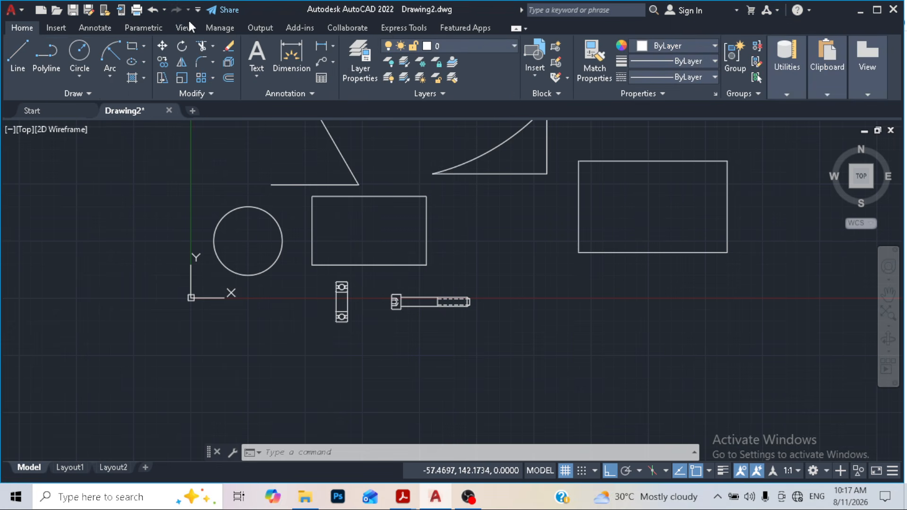
click(786, 92)
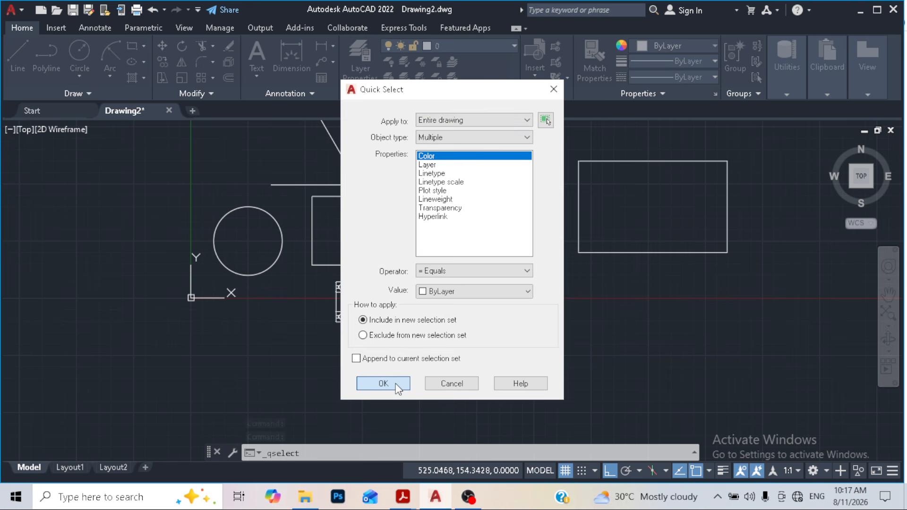
click(384, 384)
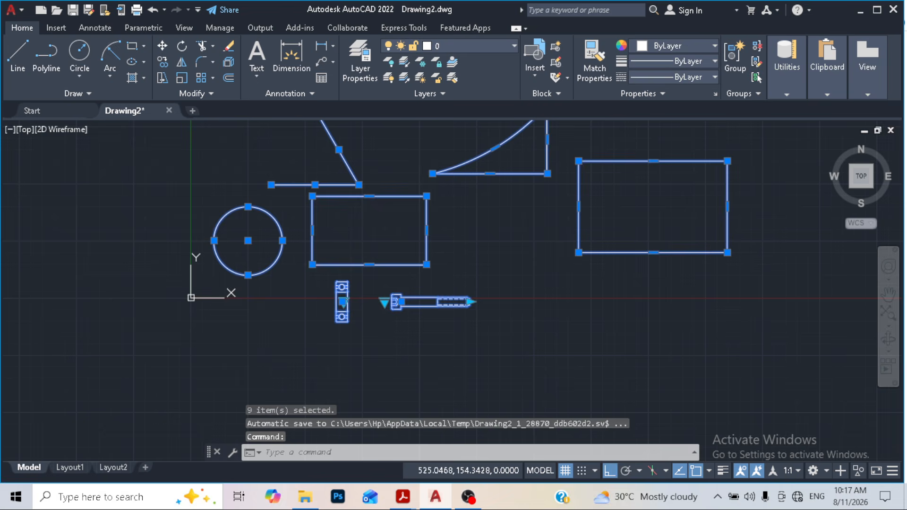
click(787, 66)
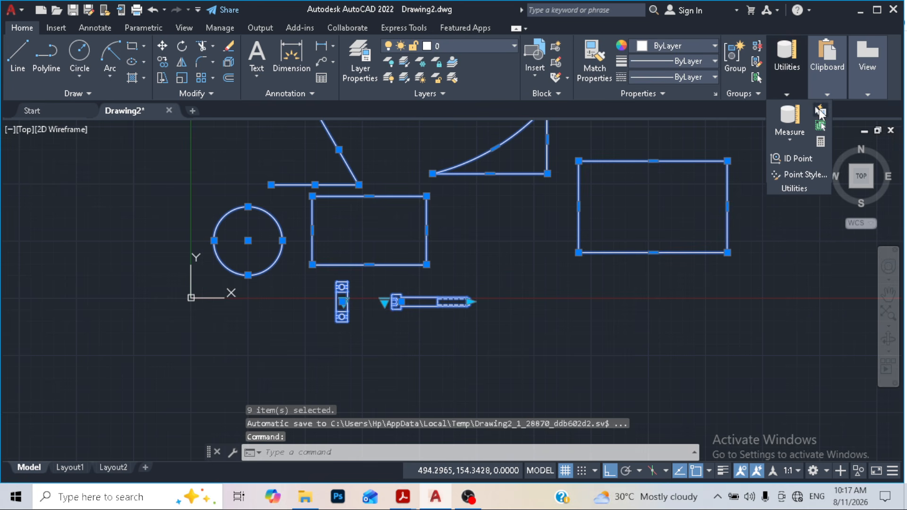
key(Escape)
key(Escape)
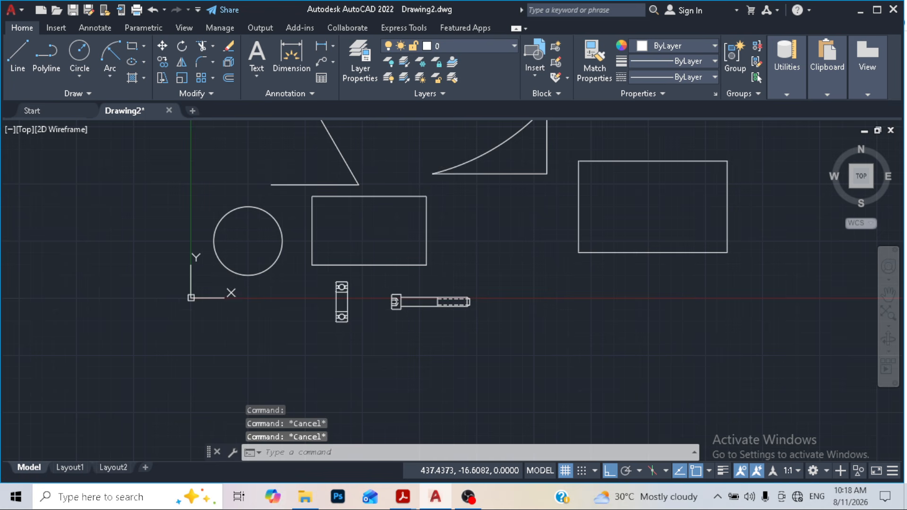
Select every object in the drawing at once and clear the selection.
key(ctrl+a)
key(Escape)
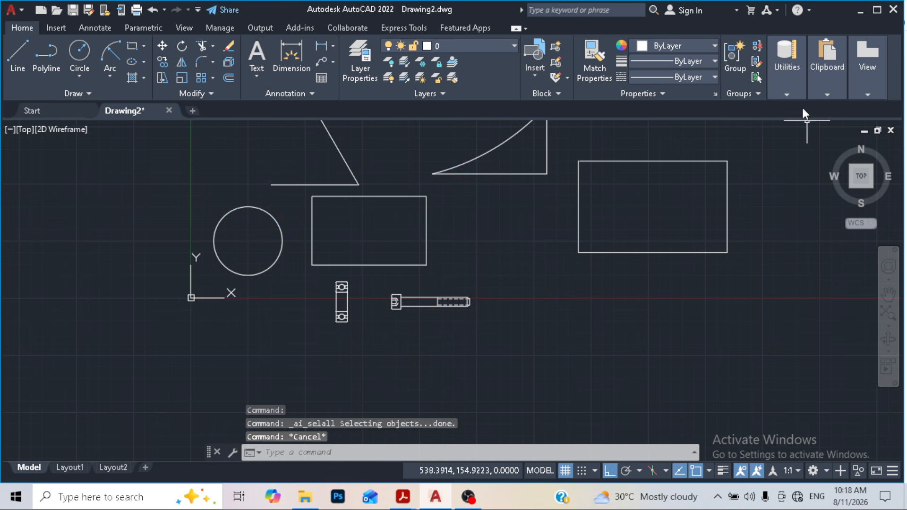
click(790, 94)
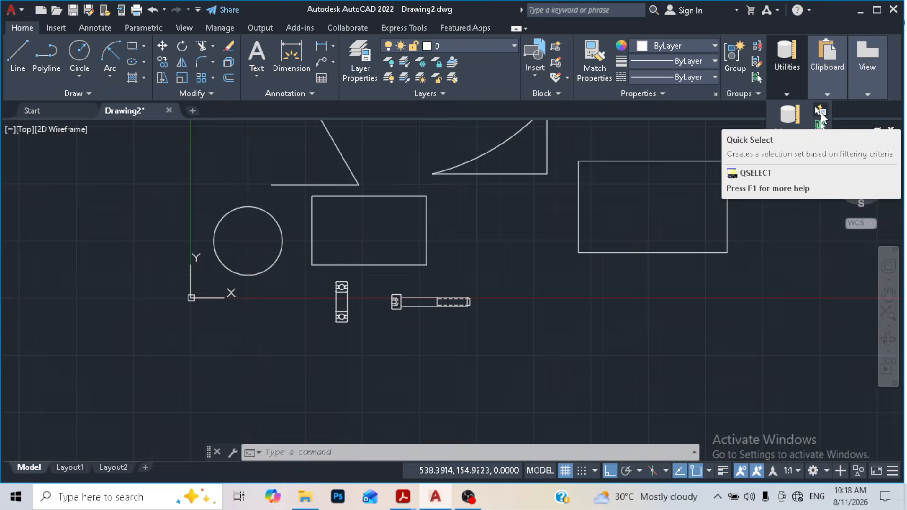
Set the current object color to Red and draw a circle to the right of the bolt, below the larger rectangle.
click(690, 47)
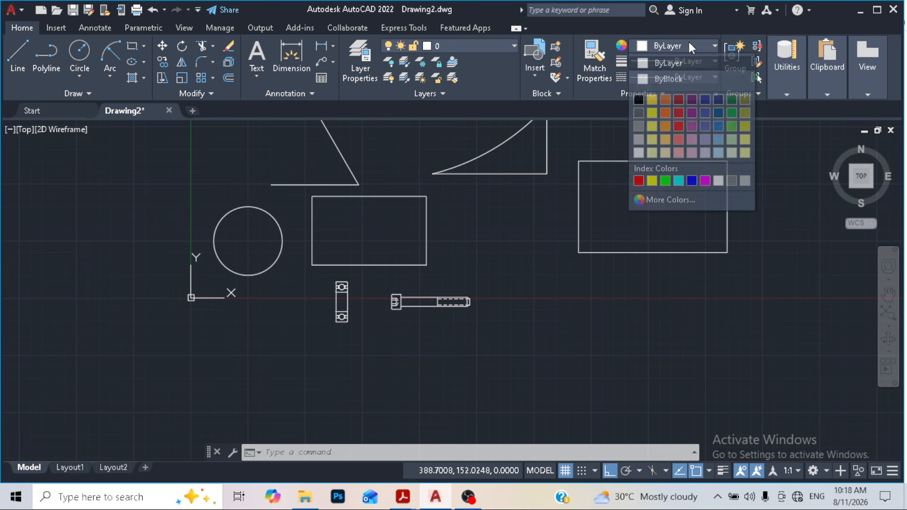
click(641, 184)
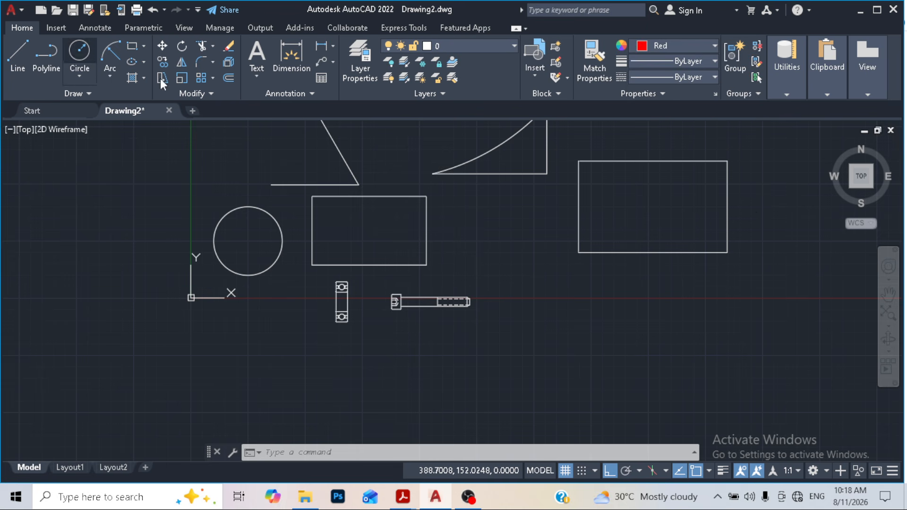
click(79, 51)
click(547, 321)
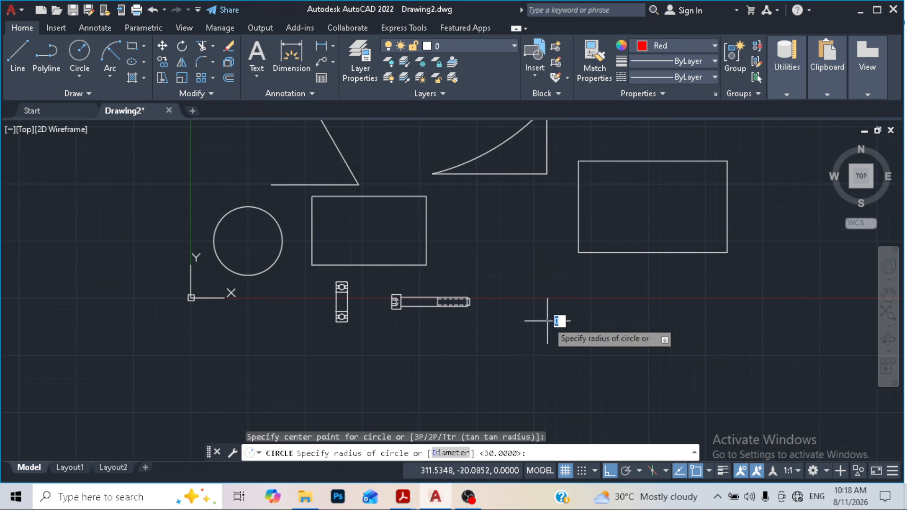
click(562, 363)
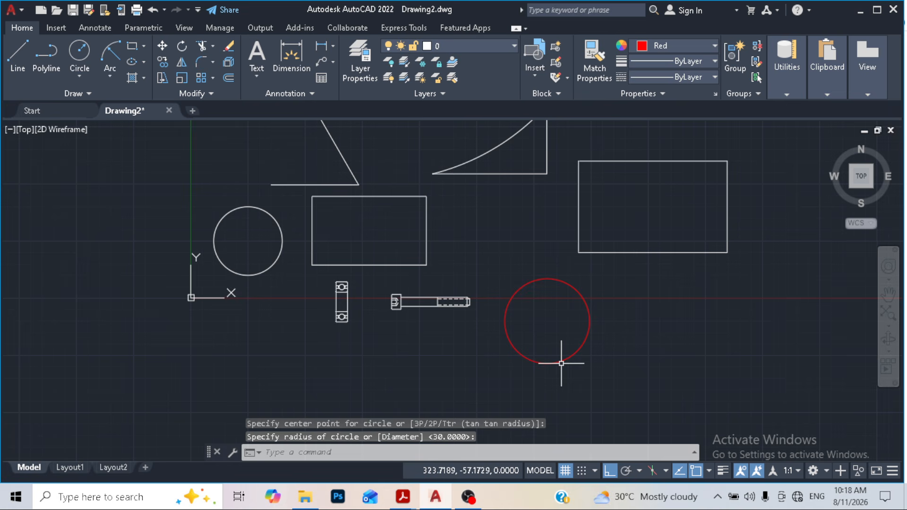
Set the current object color to yellow 241,235,31 and draw a rectangle to the right of the red circle.
click(670, 46)
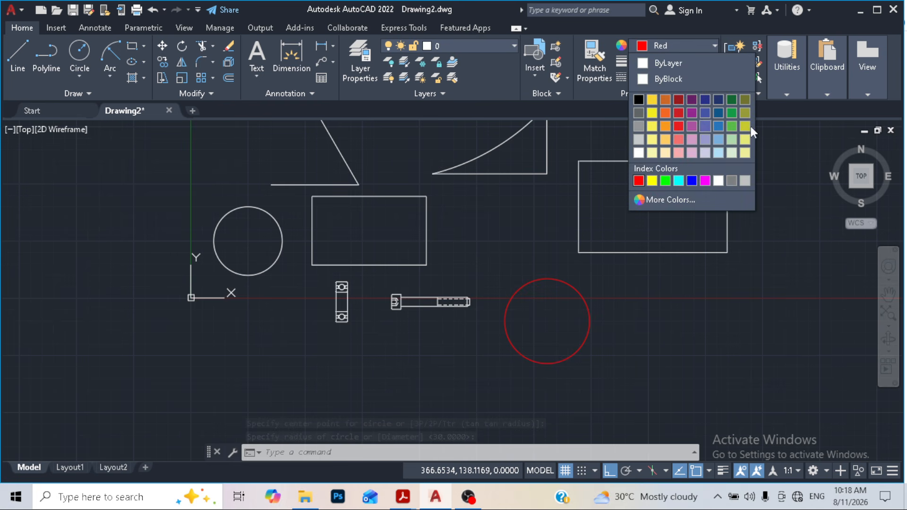
click(651, 113)
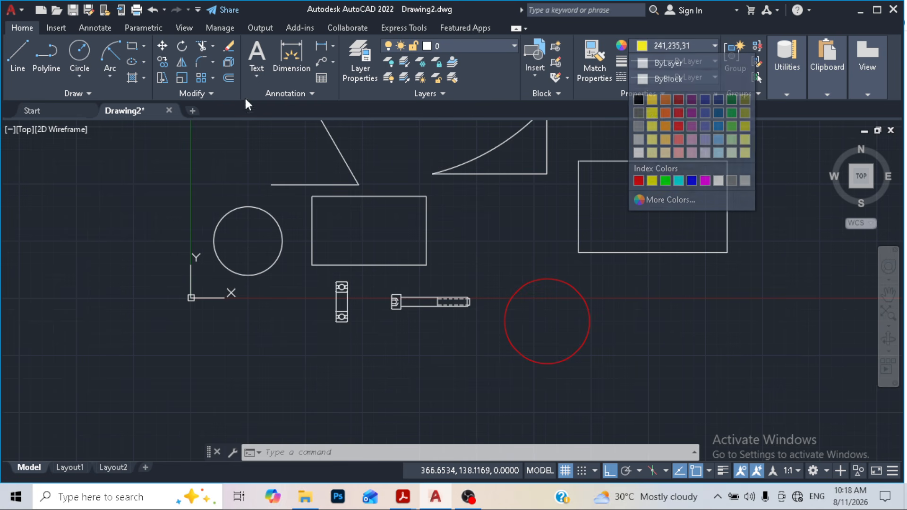
click(133, 46)
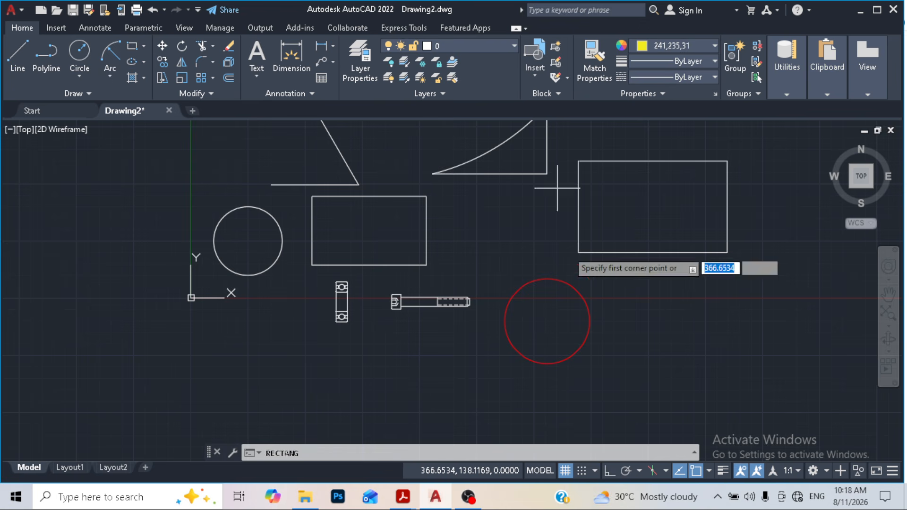
click(622, 288)
click(762, 367)
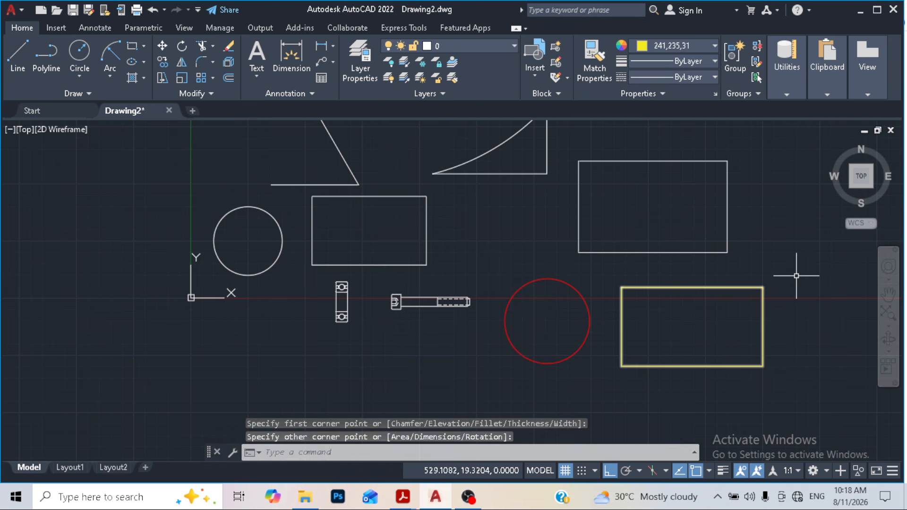
Use Quick Select to select the Block Reference objects with color ByLayer in the entire drawing, and clear the selection.
mouse_move(773, 89)
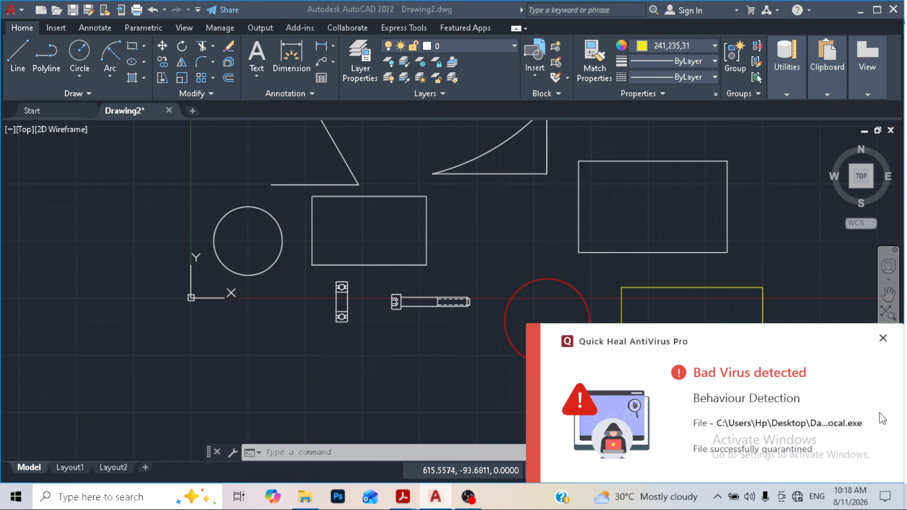
click(883, 339)
click(782, 47)
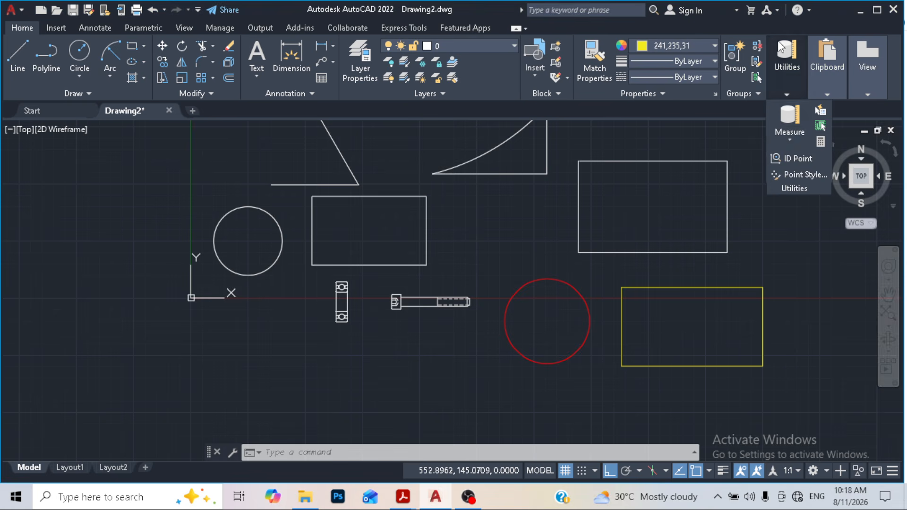
click(799, 141)
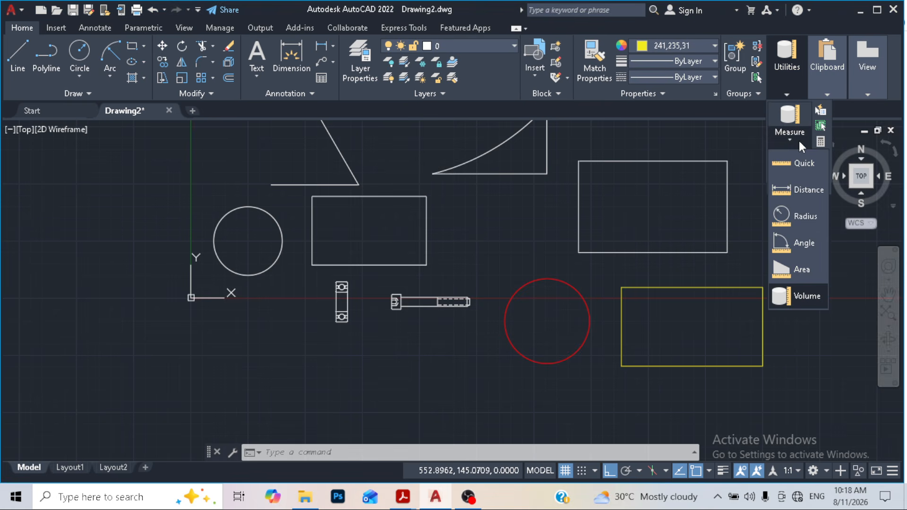
click(824, 112)
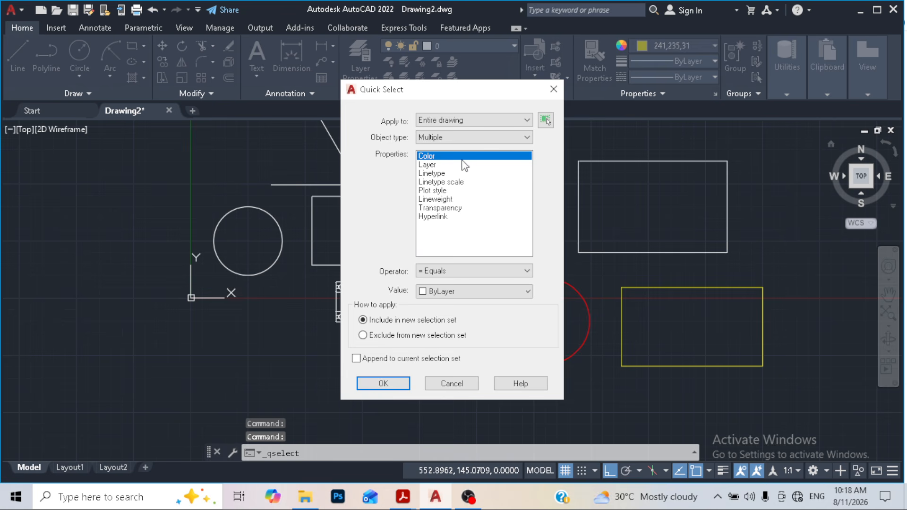
click(466, 136)
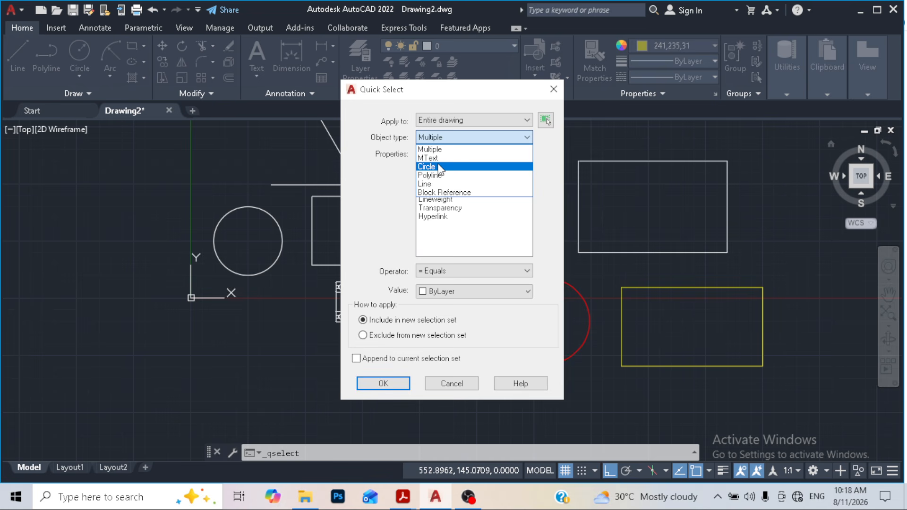
click(442, 193)
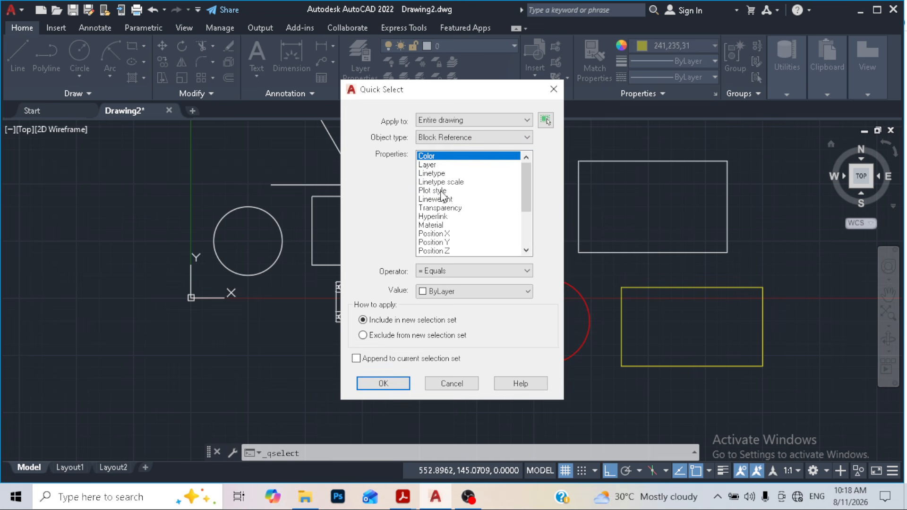
click(383, 383)
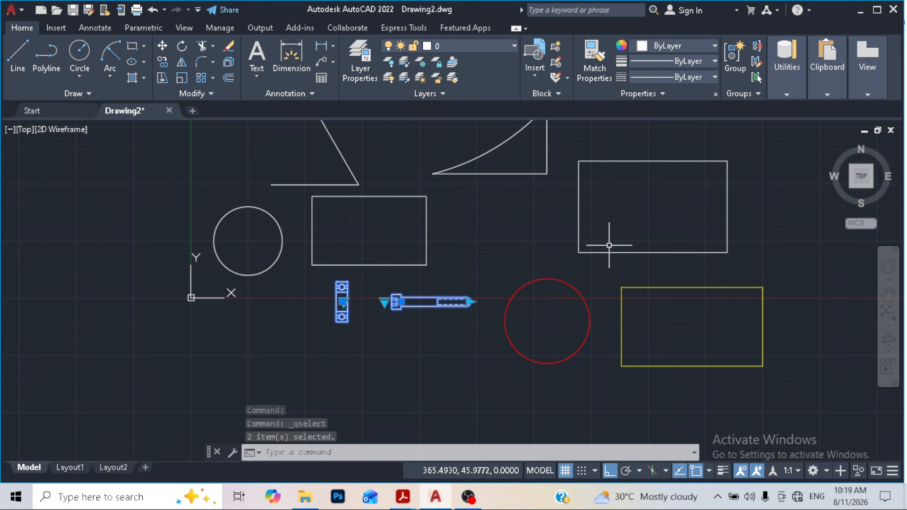
key(Escape)
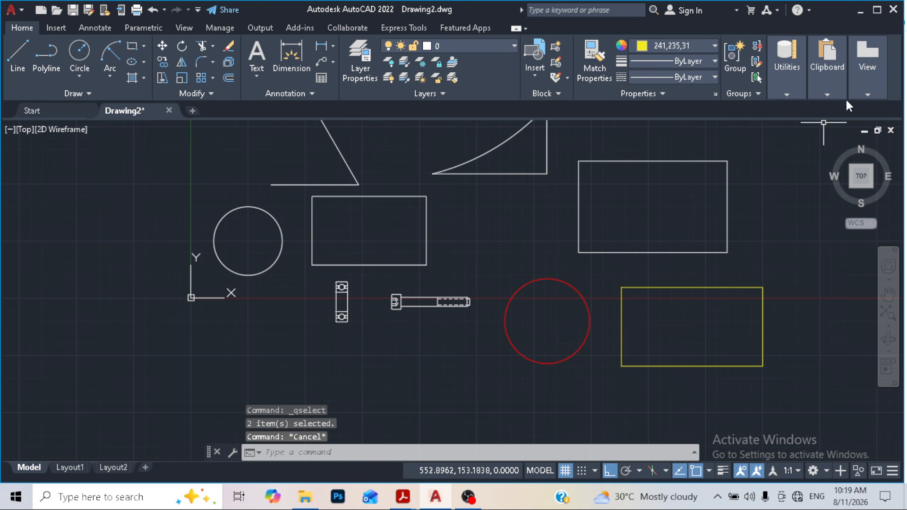
Use Quick Select to select the Circle objects with color Red in the entire drawing, and clear the selection.
click(794, 80)
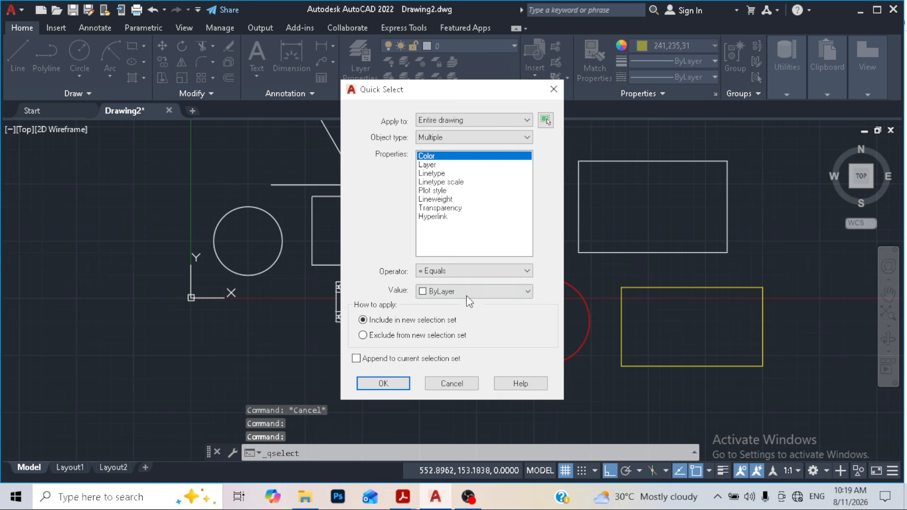
click(494, 290)
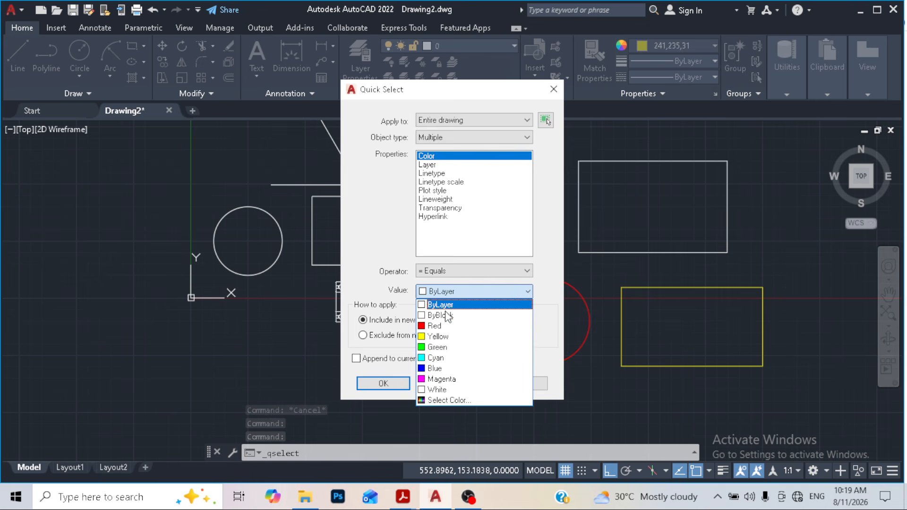
click(435, 326)
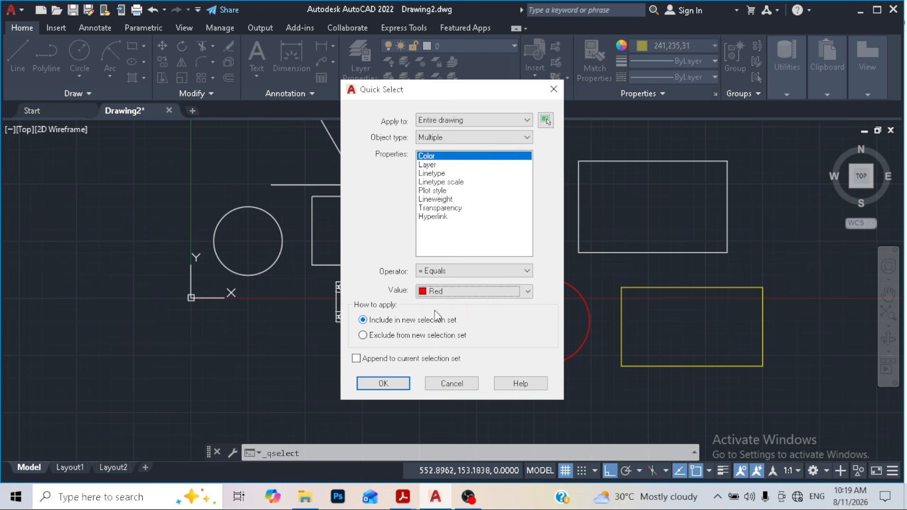
click(455, 135)
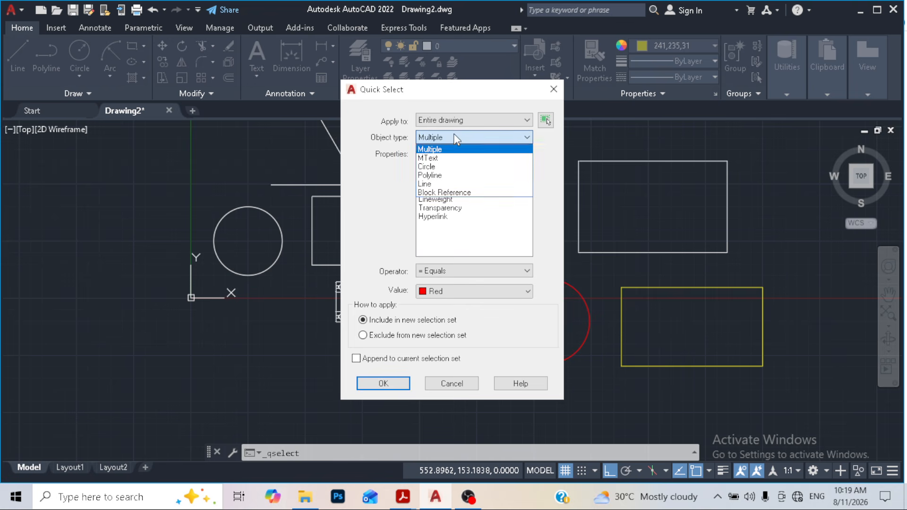
click(428, 166)
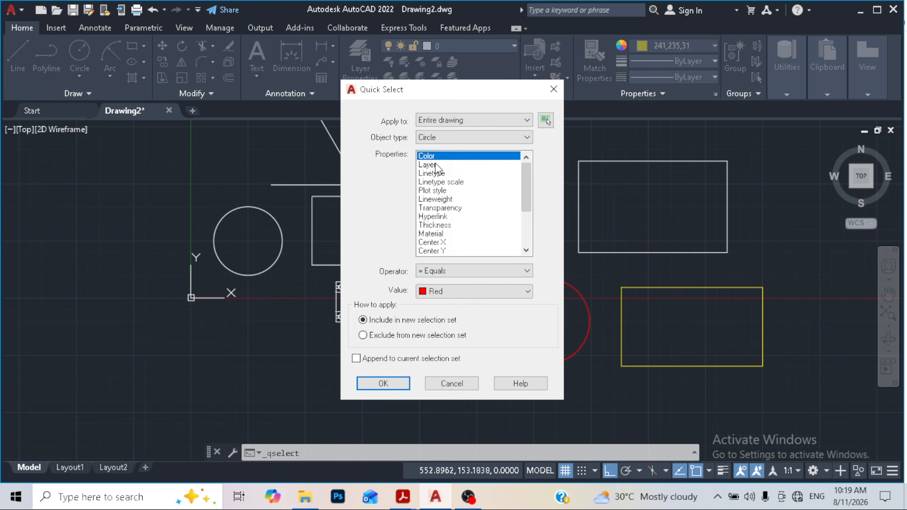
click(385, 384)
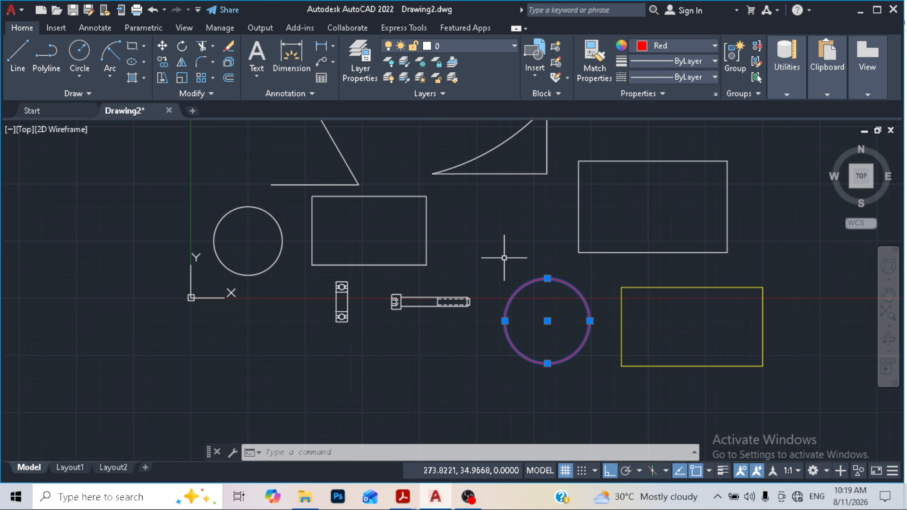
key(Escape)
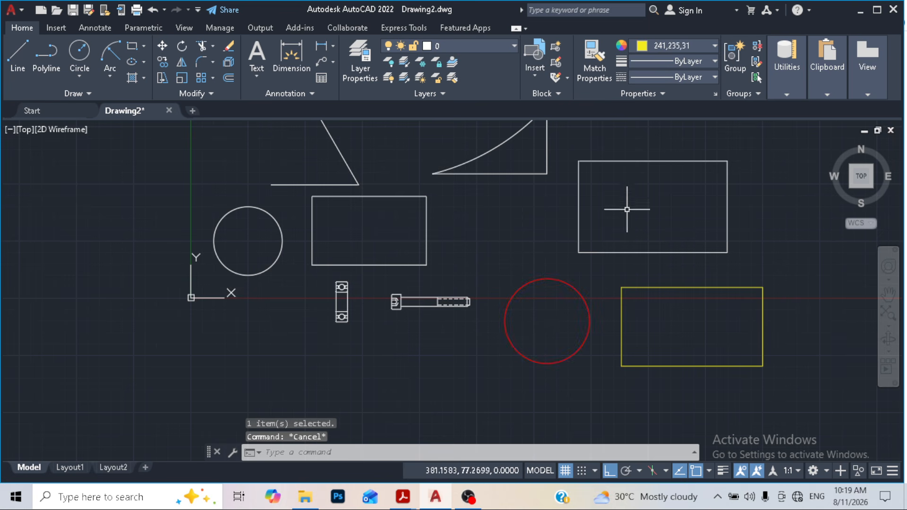
Browse the Quick Select property filters from Layer to Transparency, and select objects of multiple types with color ByLayer in the entire drawing.
click(787, 94)
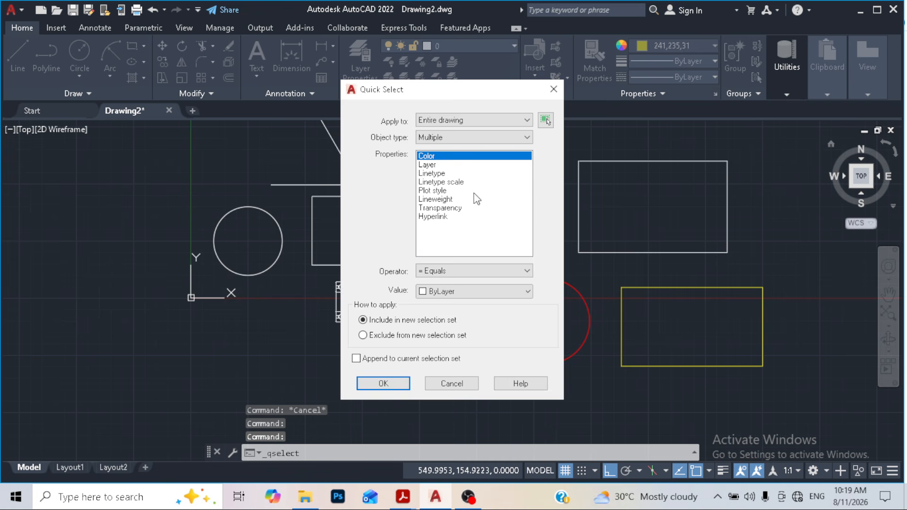
click(477, 132)
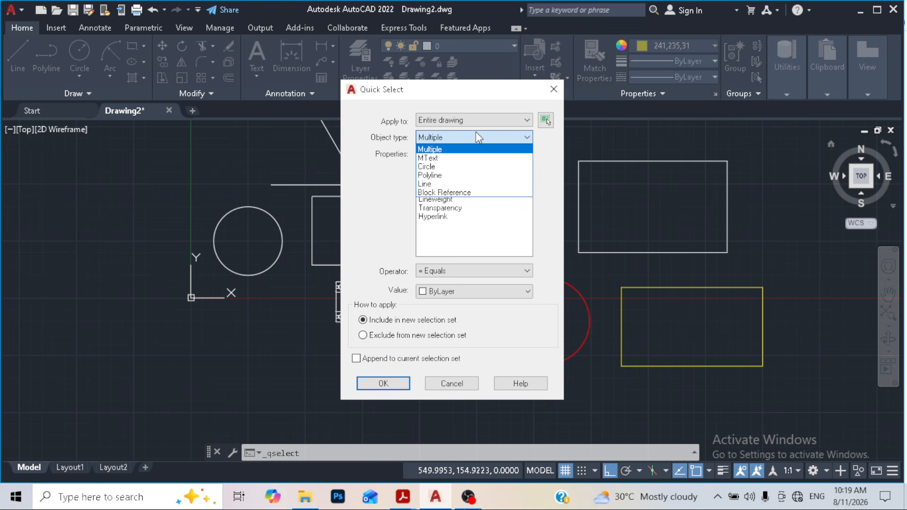
click(468, 149)
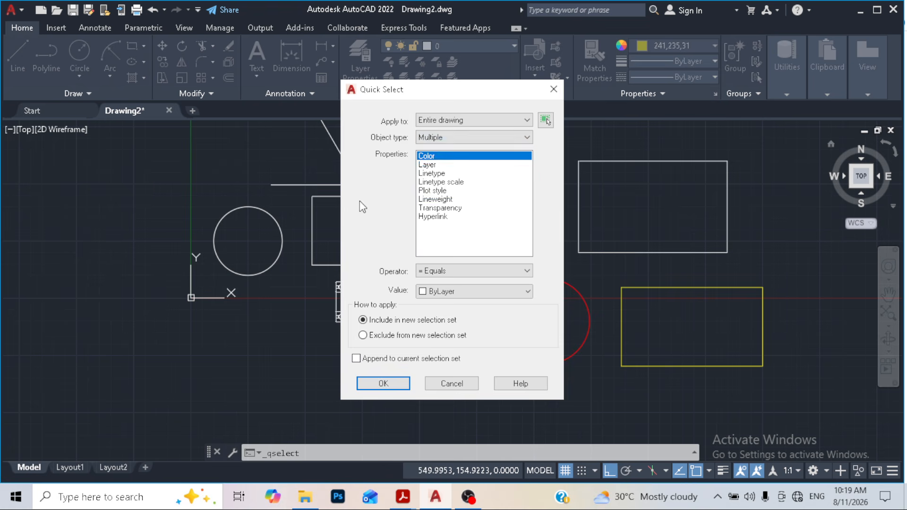
click(436, 164)
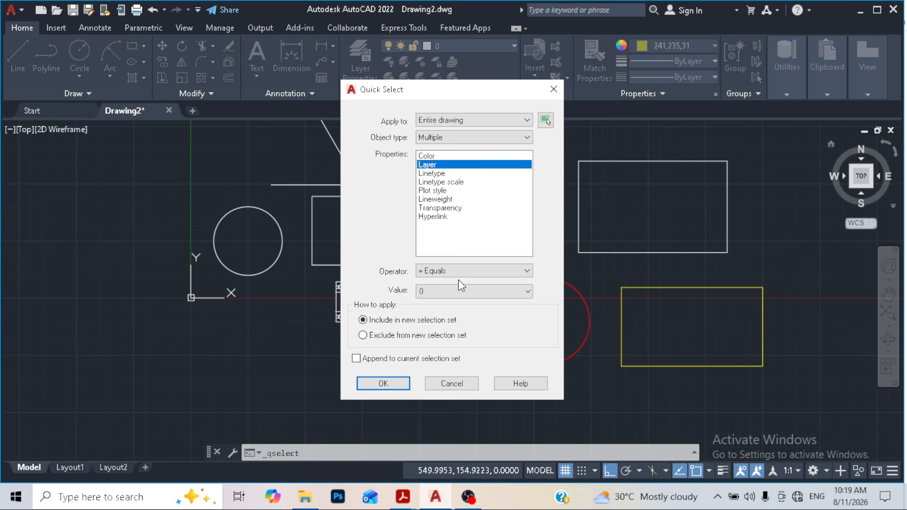
click(466, 291)
click(421, 181)
click(422, 174)
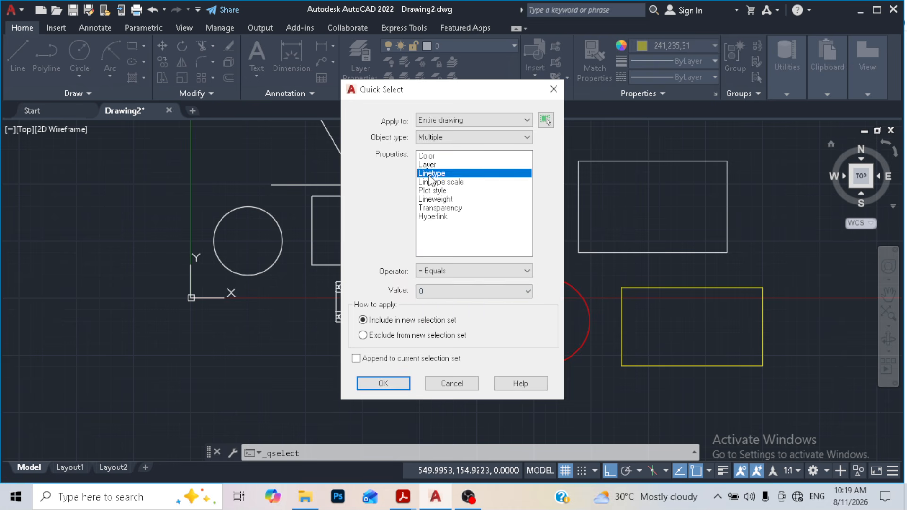
click(440, 183)
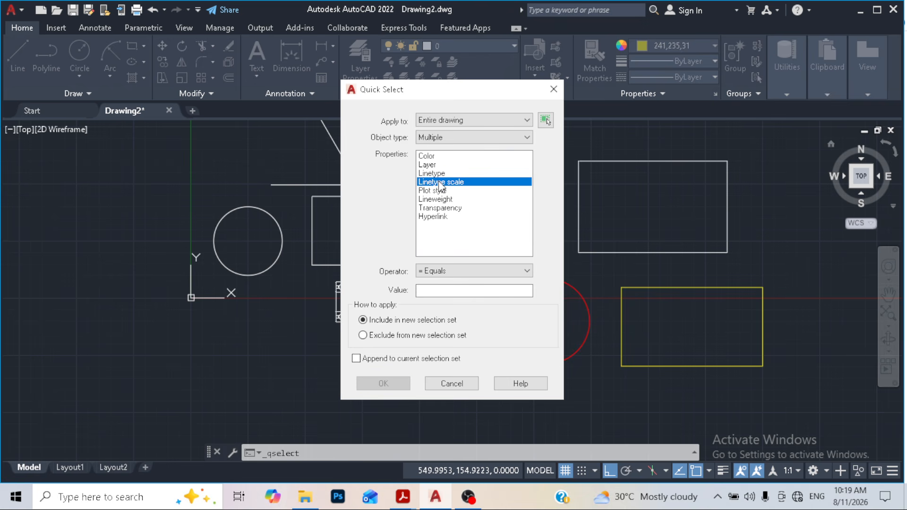
click(441, 199)
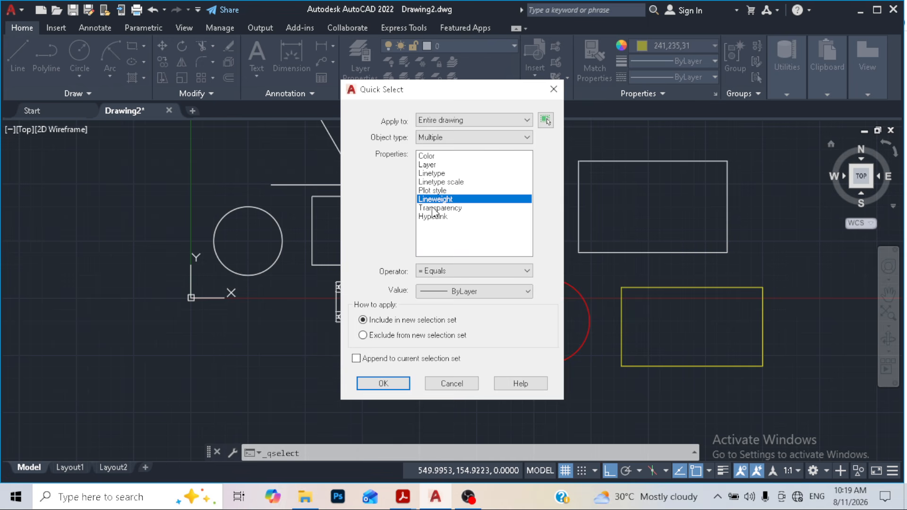
click(433, 209)
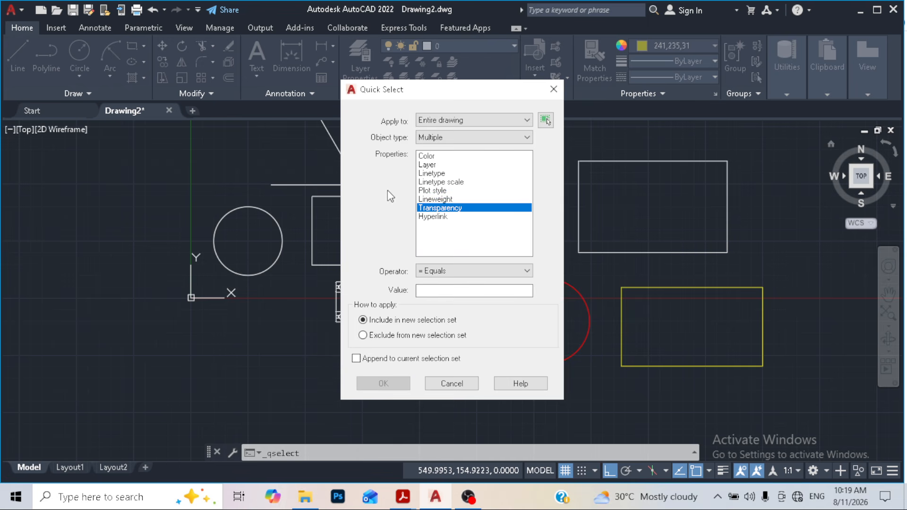
click(432, 156)
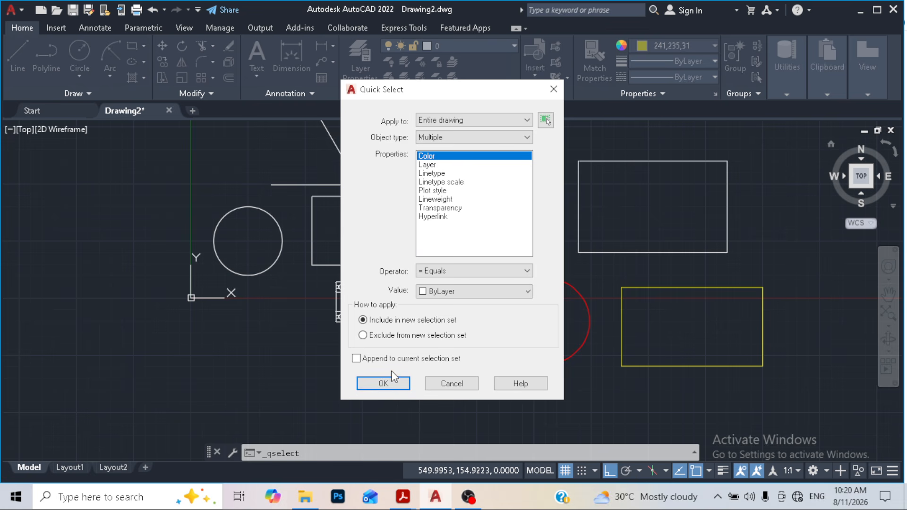
click(383, 384)
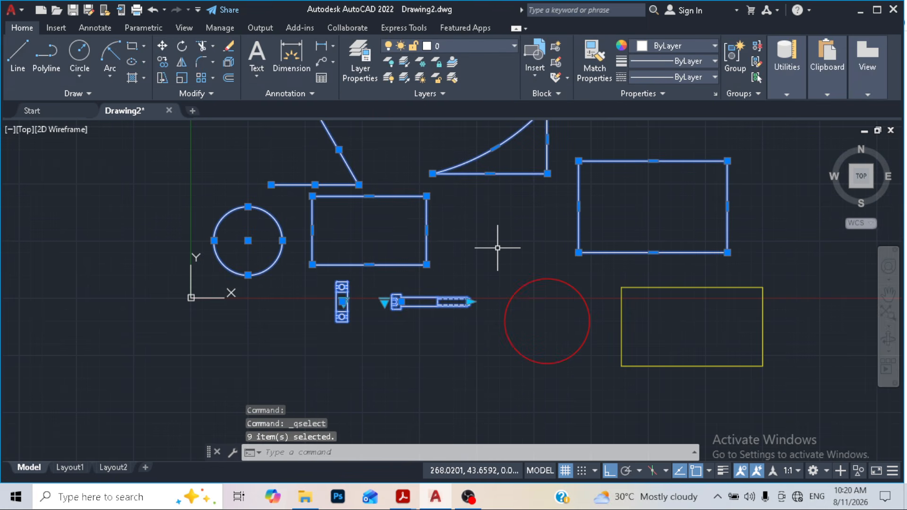
Open the QuickCalc calculator, examine its Units Conversion and Scientific sections, and close it.
click(786, 92)
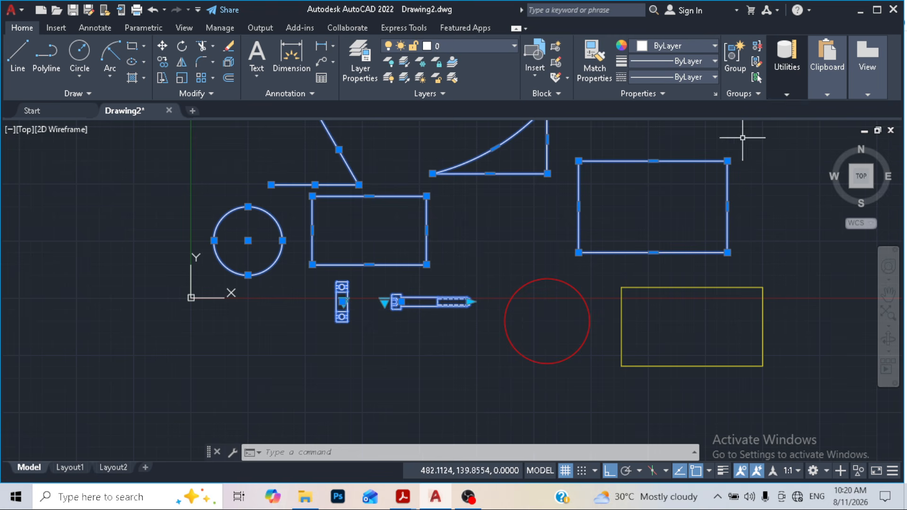
click(790, 86)
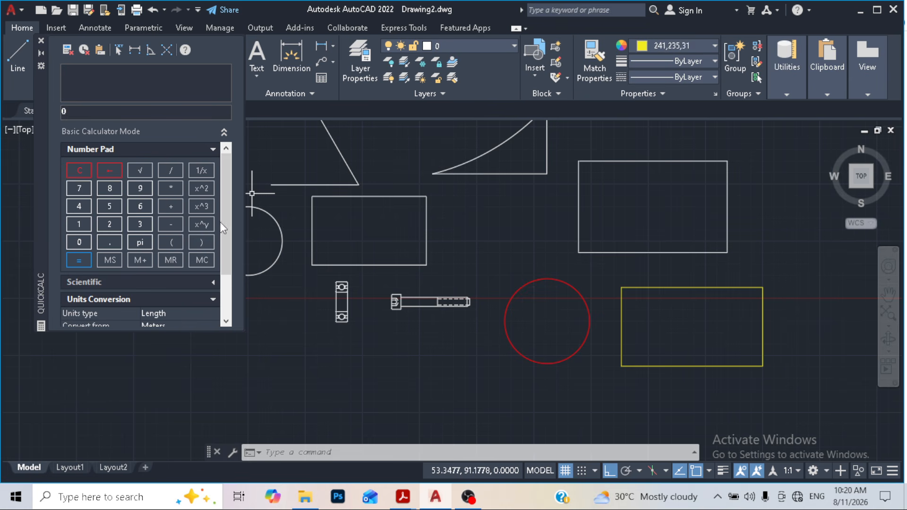
drag(224, 214, 204, 315)
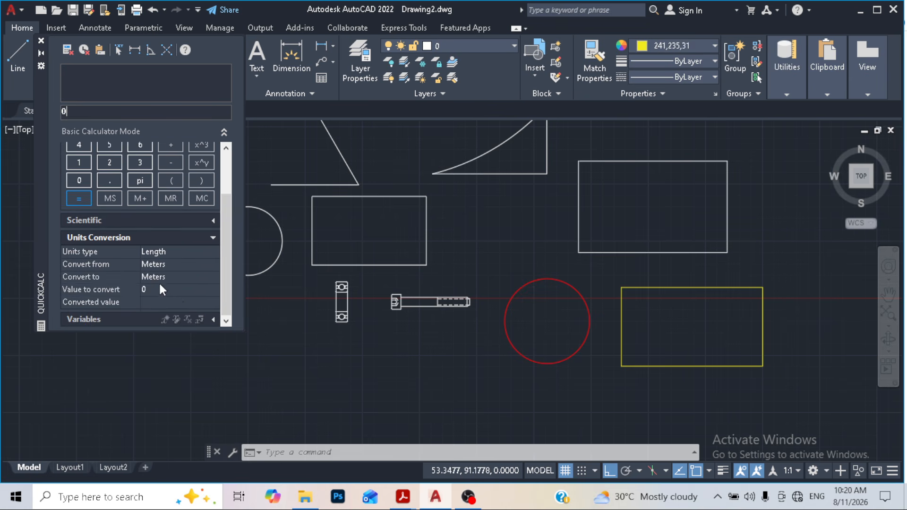
click(211, 221)
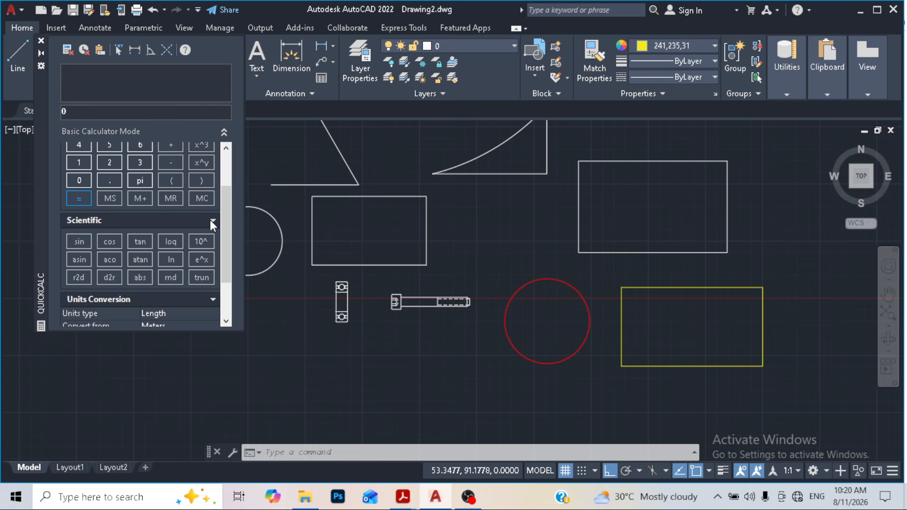
click(212, 221)
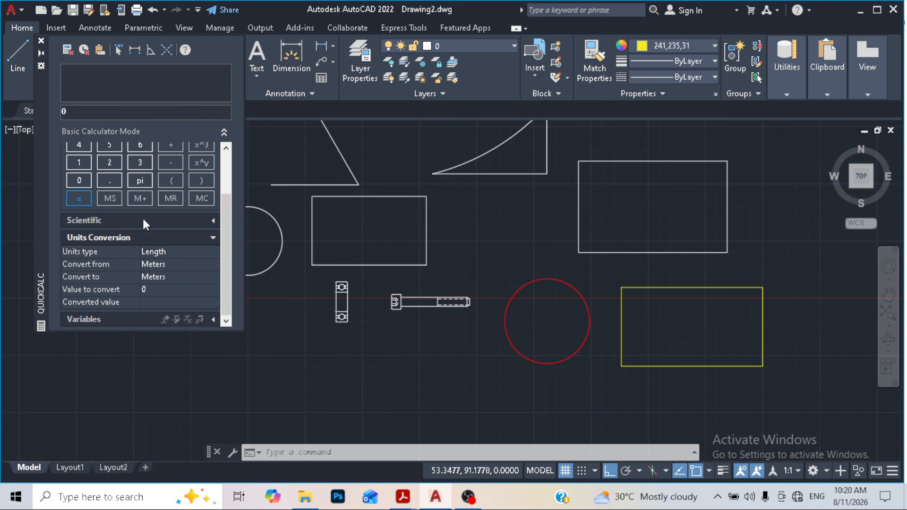
click(212, 221)
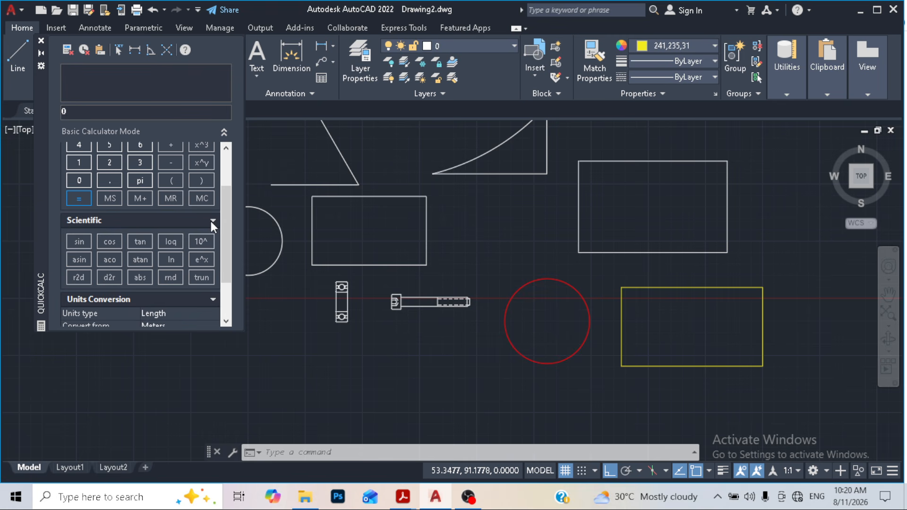
click(212, 221)
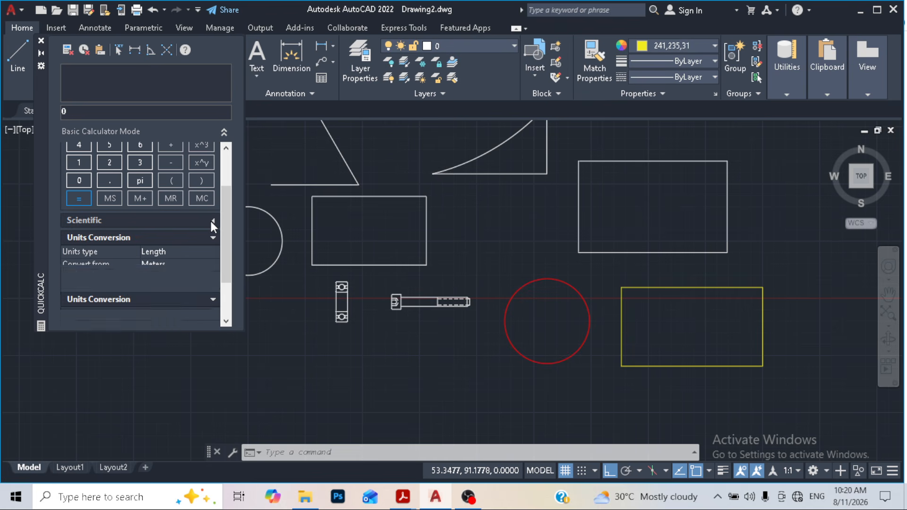
click(42, 41)
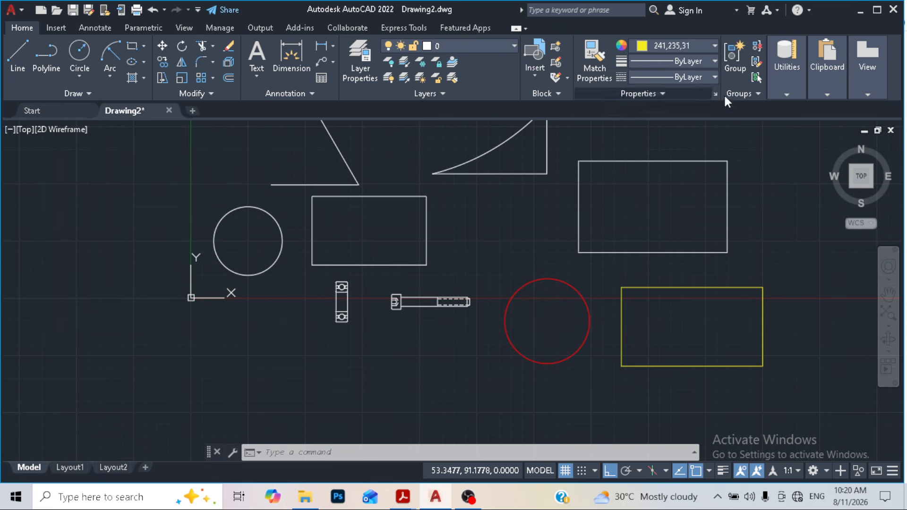
Identify the coordinates of the white circle's center with ID Point.
click(794, 86)
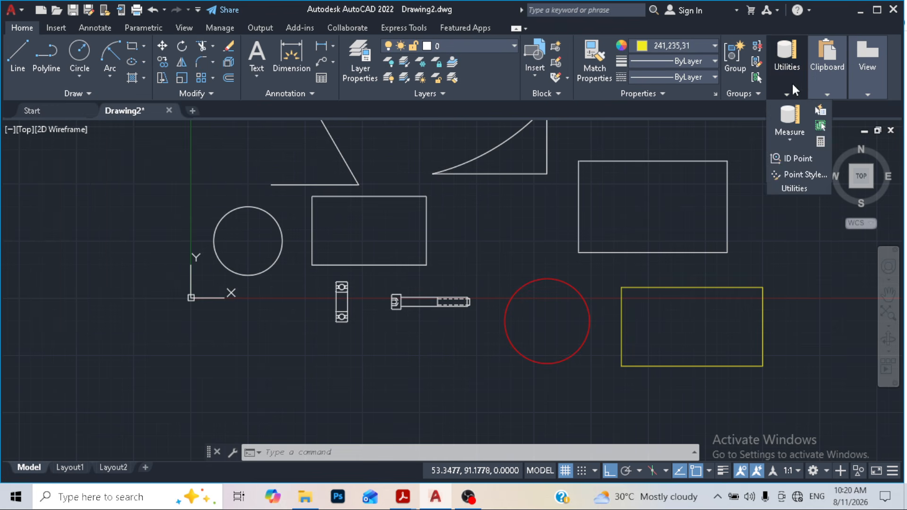
click(787, 159)
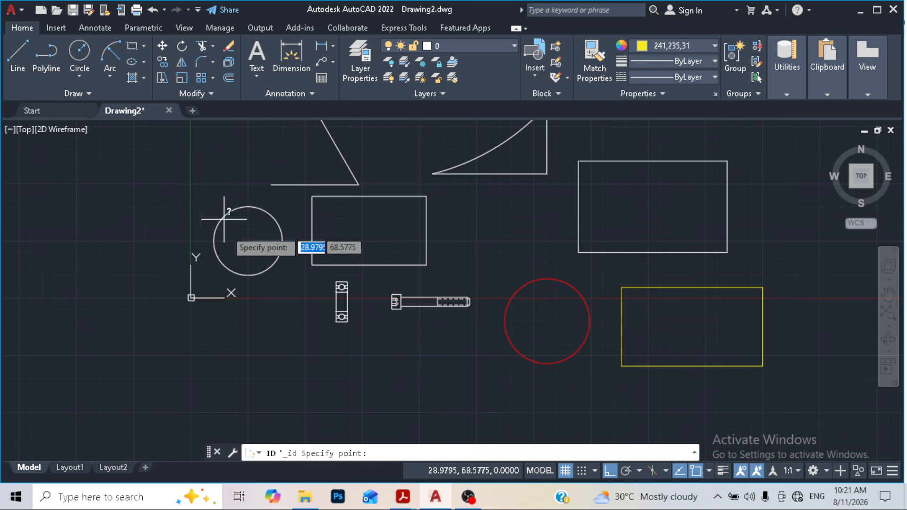
click(248, 242)
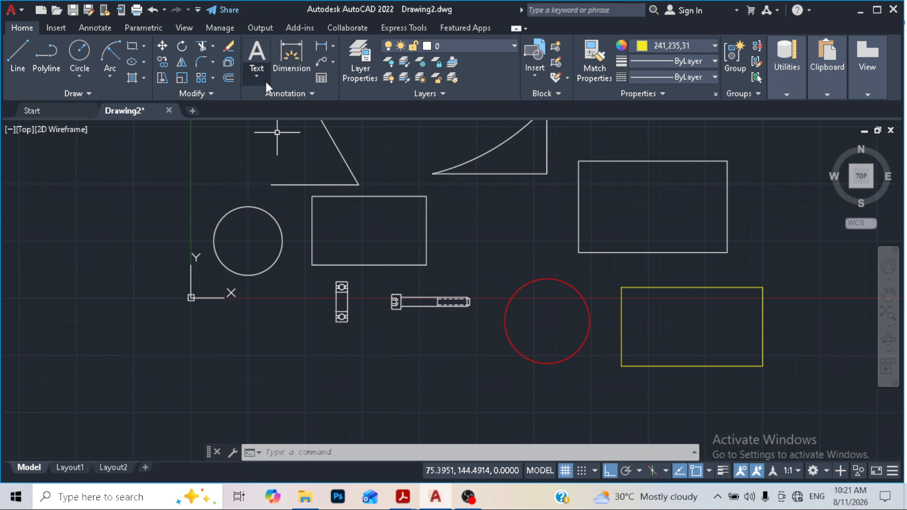
Draw a horizontal line about 62 units long from the origin 0,0 along the positive X axis.
click(18, 56)
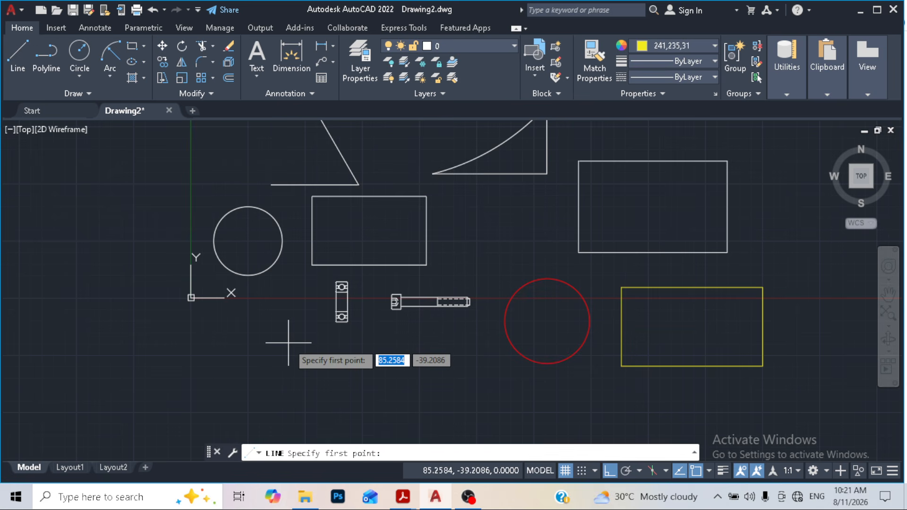
text(0)
key(Tab)
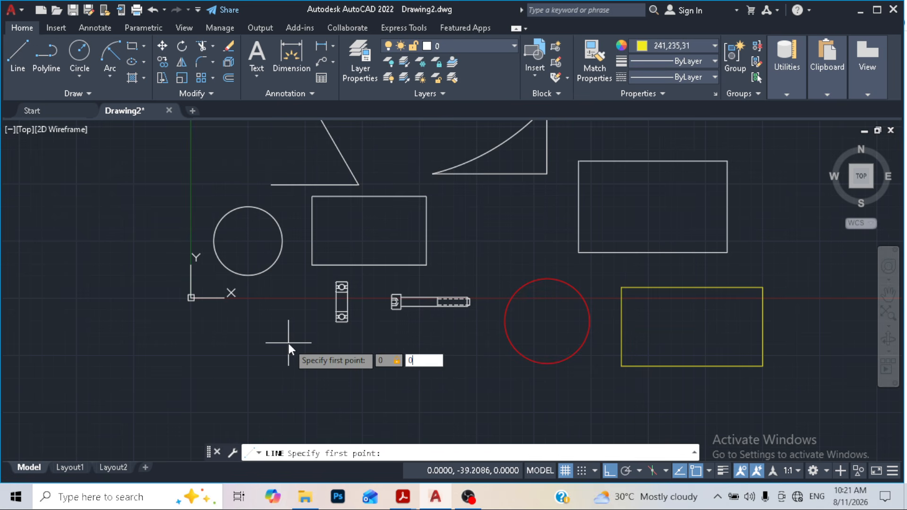
text(0)
key(Return)
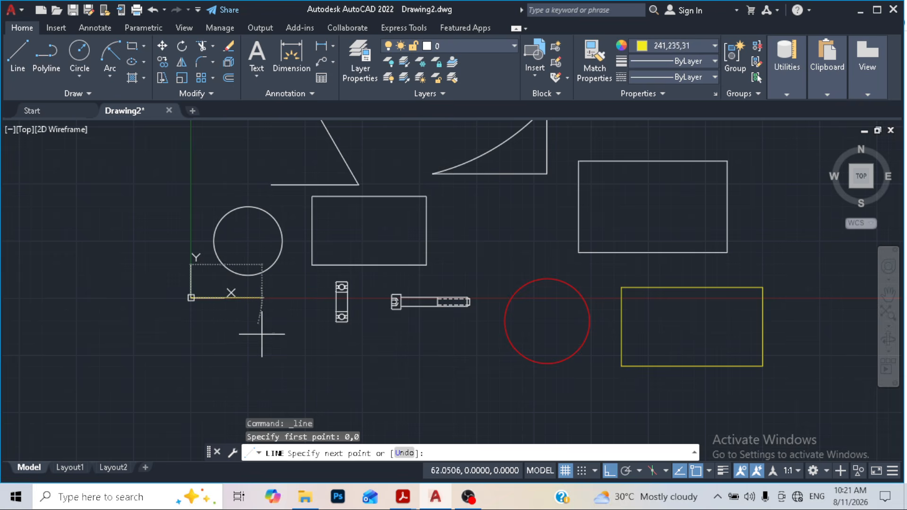
right_click(287, 336)
click(324, 194)
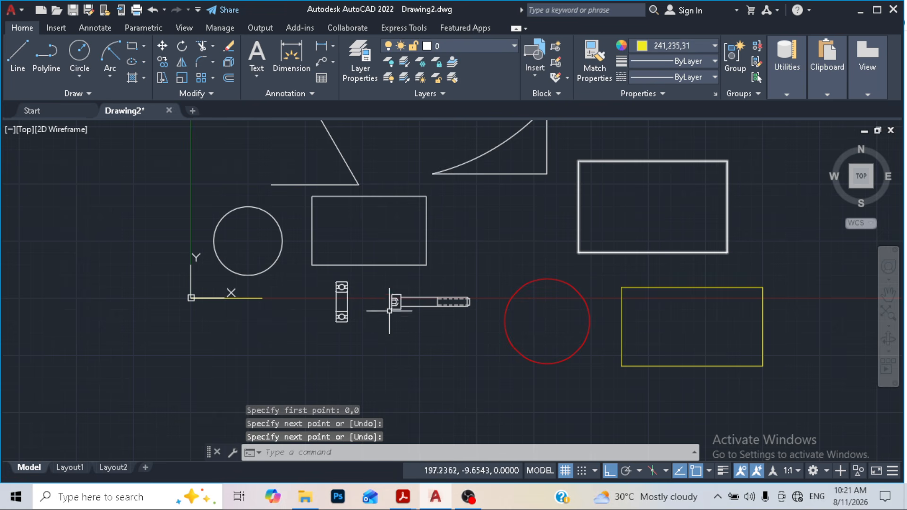
Measure the distance from the origin to the center of the white circle.
click(787, 88)
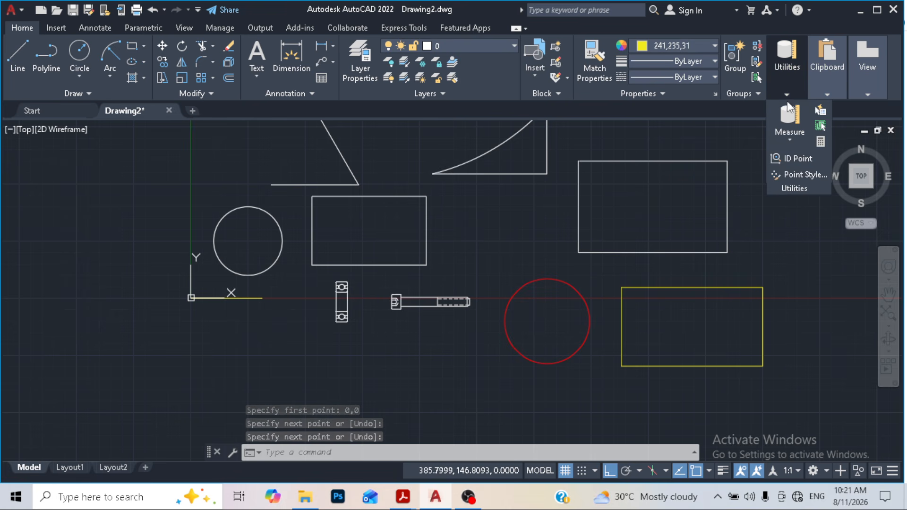
click(795, 140)
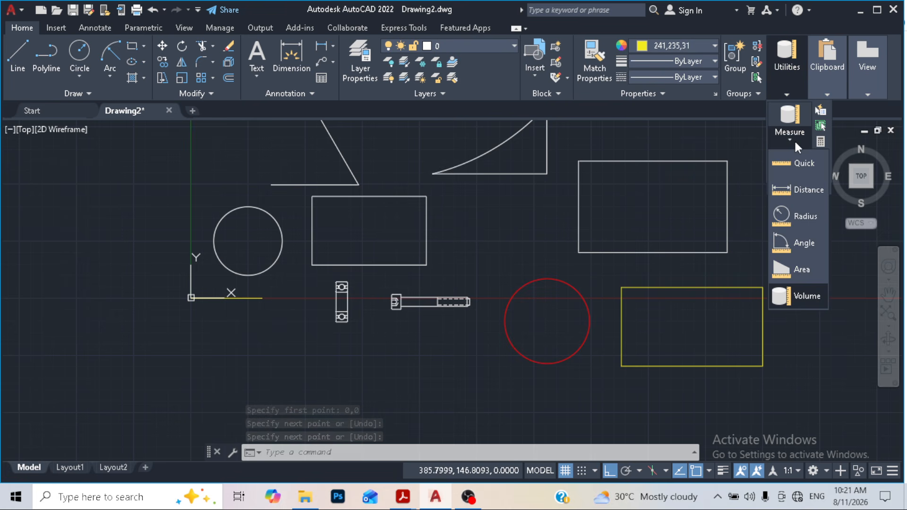
click(807, 188)
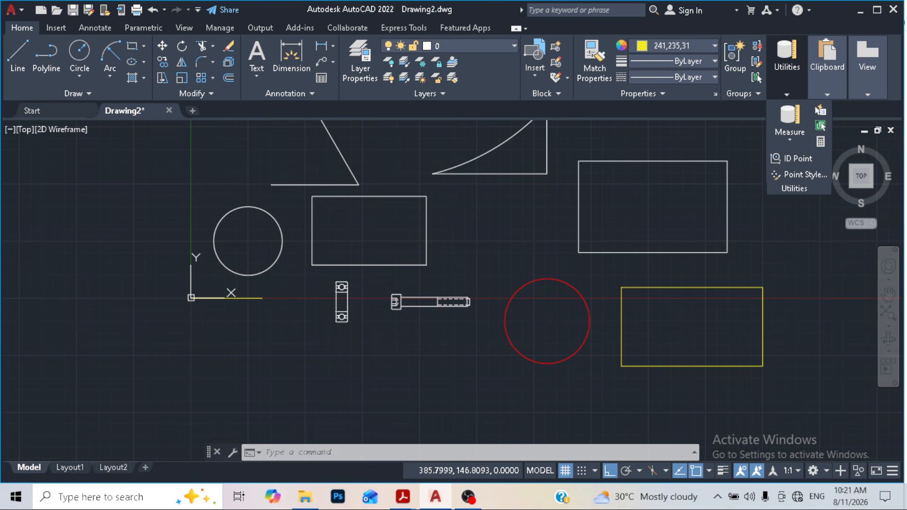
click(191, 298)
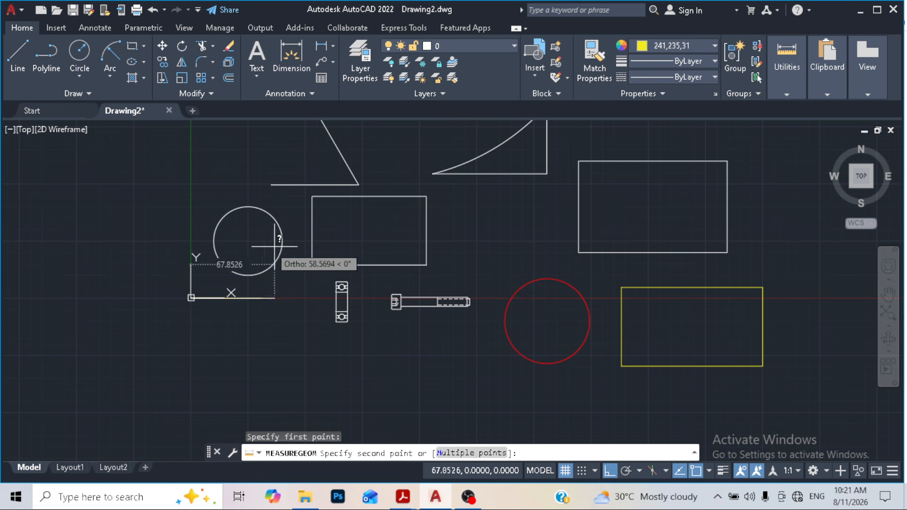
click(247, 241)
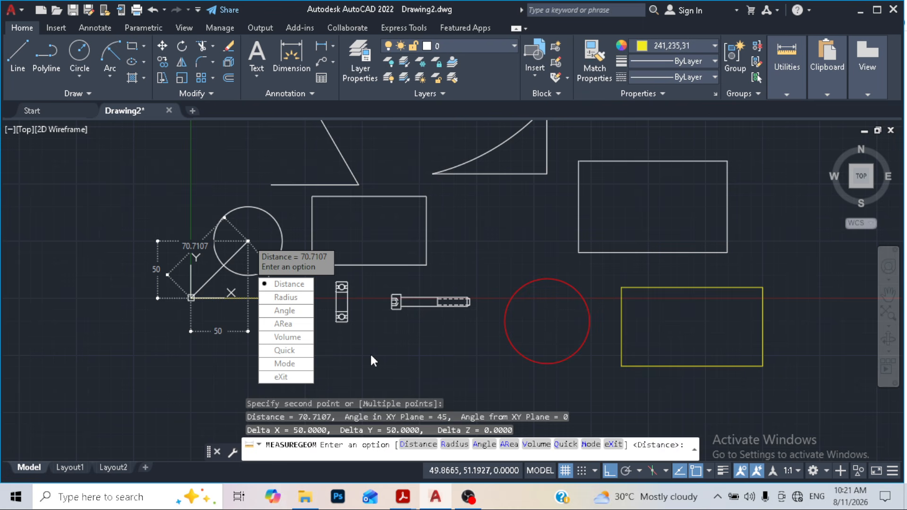
key(Escape)
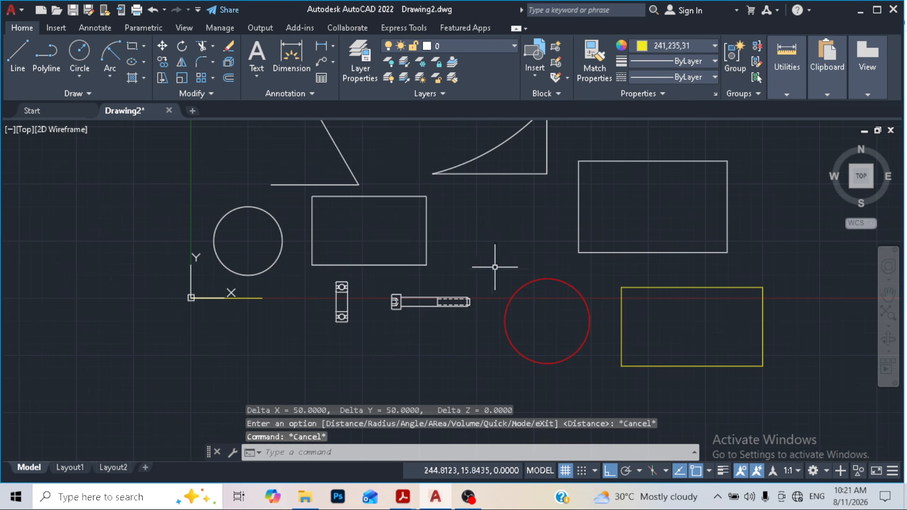
Identify the coordinates of the large white rectangle's upper-left corner with ID Point.
click(787, 66)
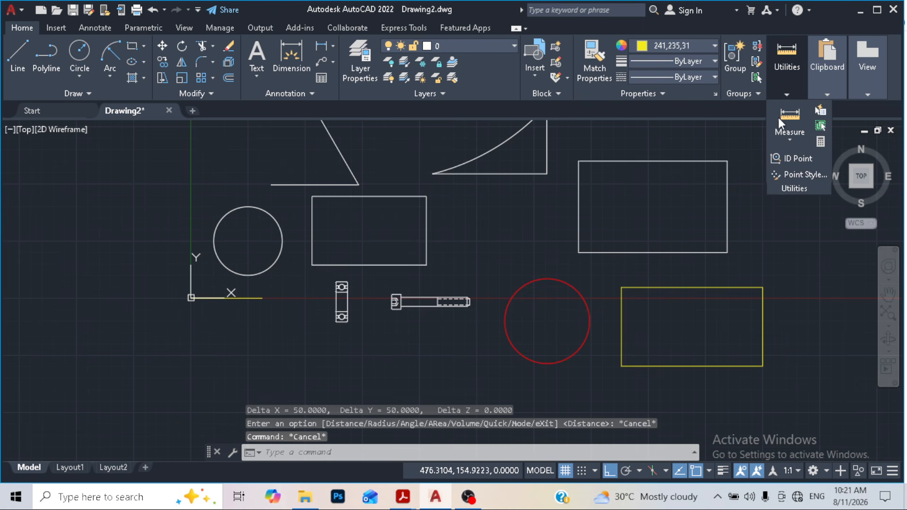
click(807, 156)
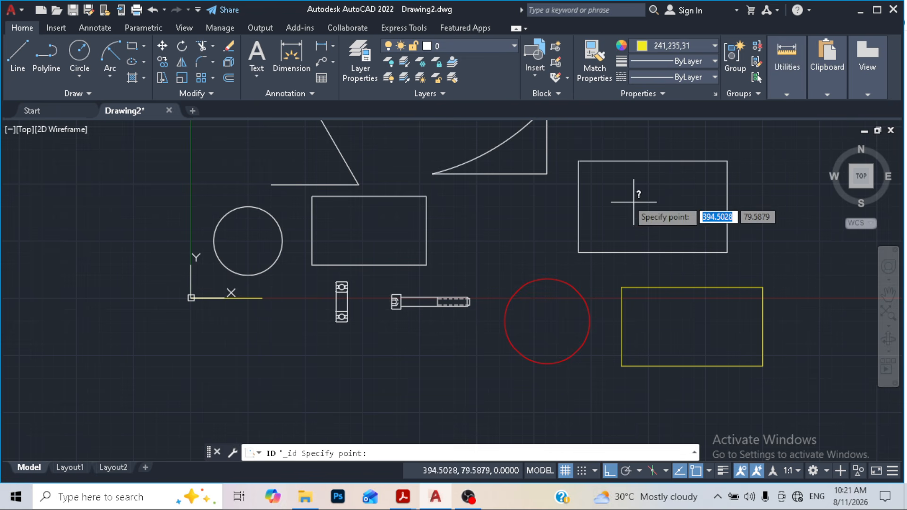
click(578, 161)
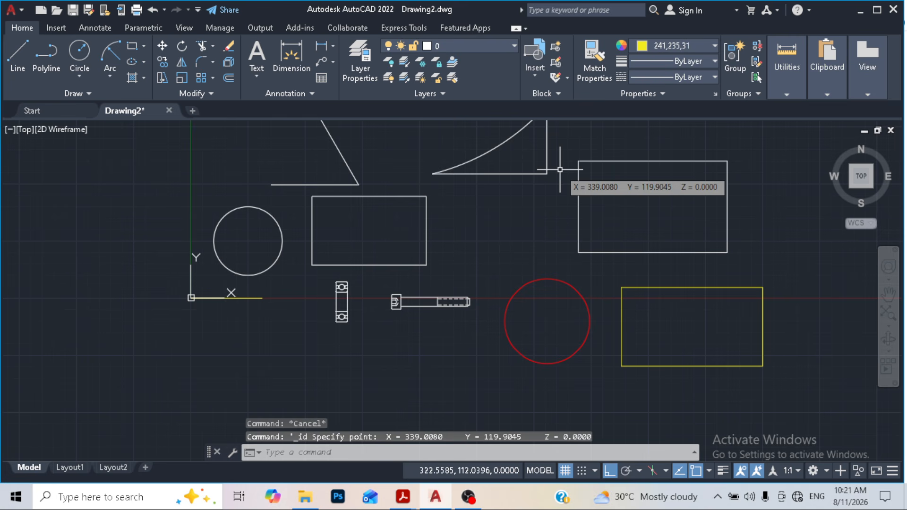
Open the Point Style settings, examine the available point symbols and size options, and close them.
click(788, 94)
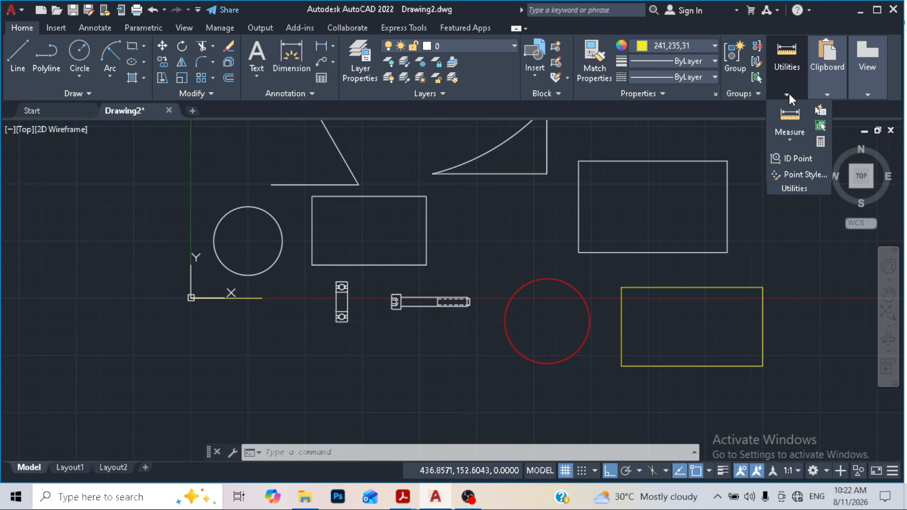
click(795, 174)
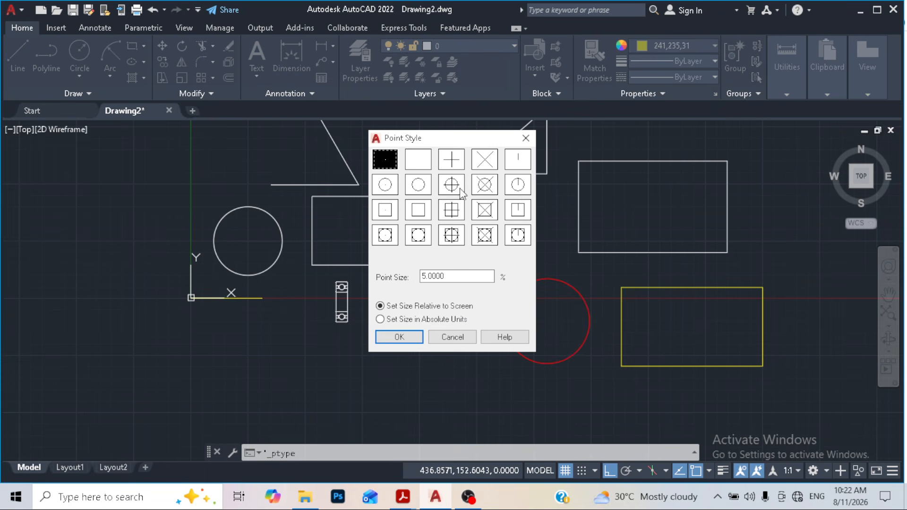
click(526, 139)
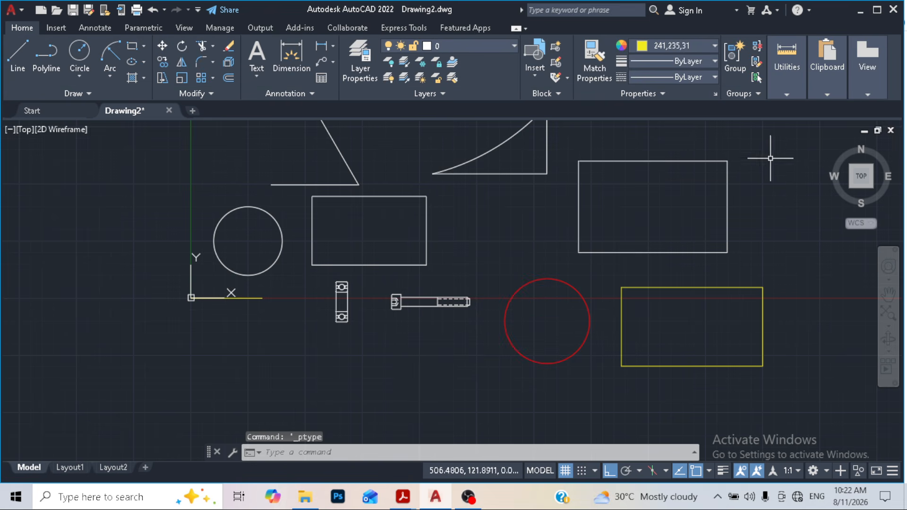
Copy the white circle and the smaller white rectangle beside it from Drawing2 to the clipboard.
scroll(311, 231, down, 1)
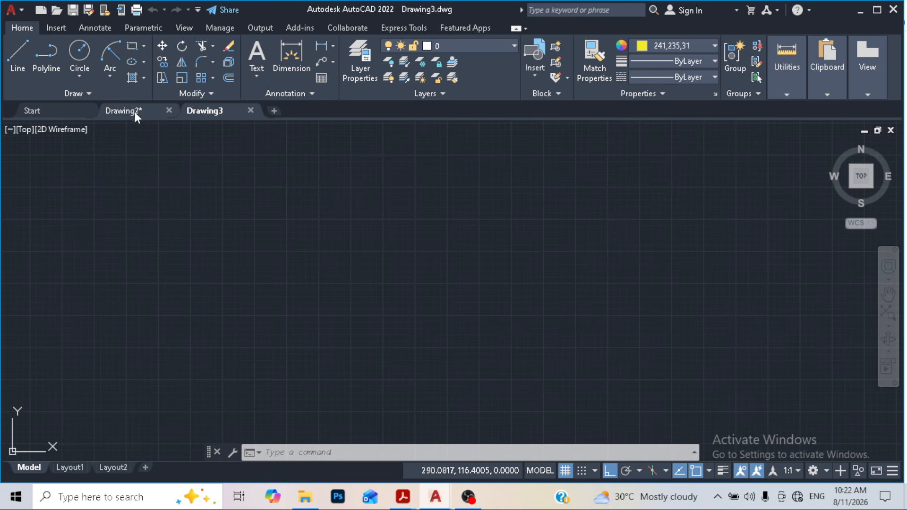
click(147, 110)
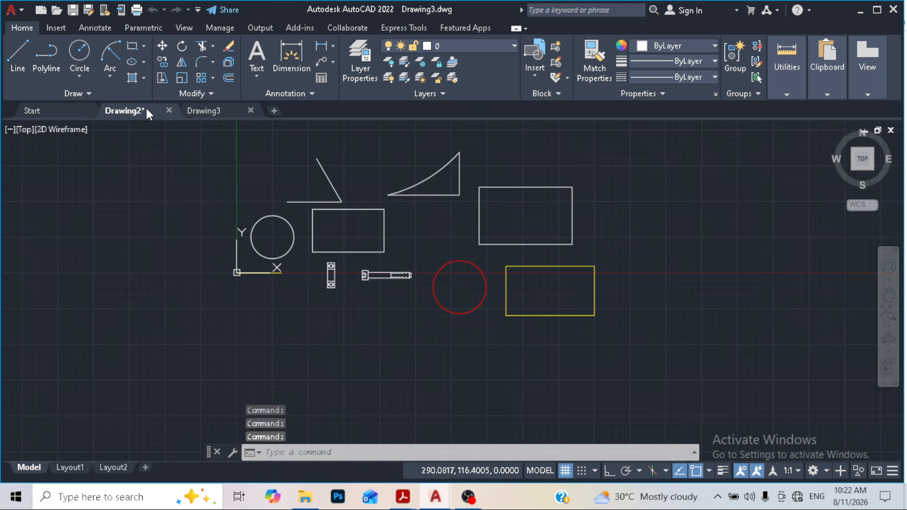
mouse_move(828, 83)
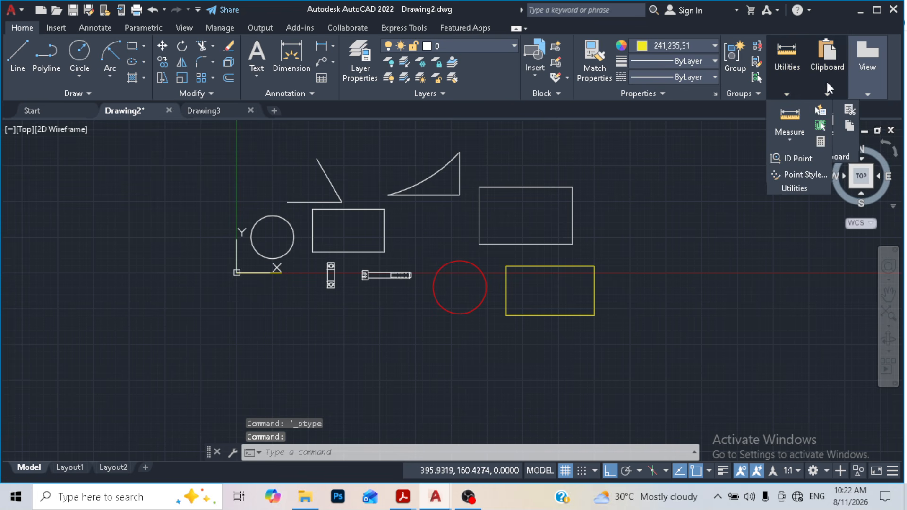
click(849, 125)
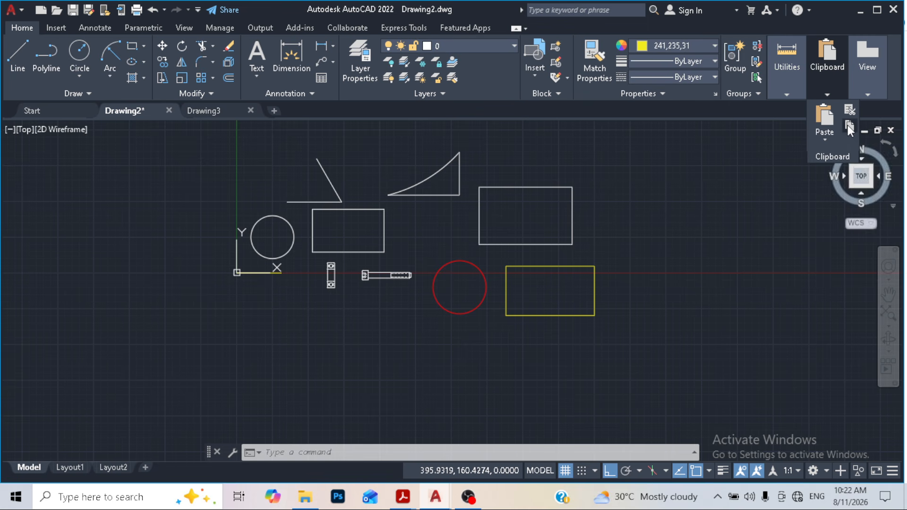
click(290, 248)
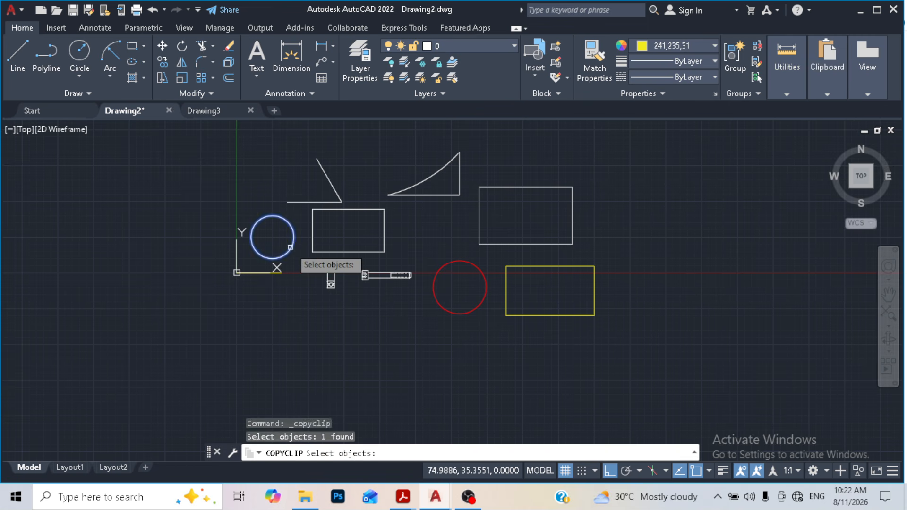
click(312, 223)
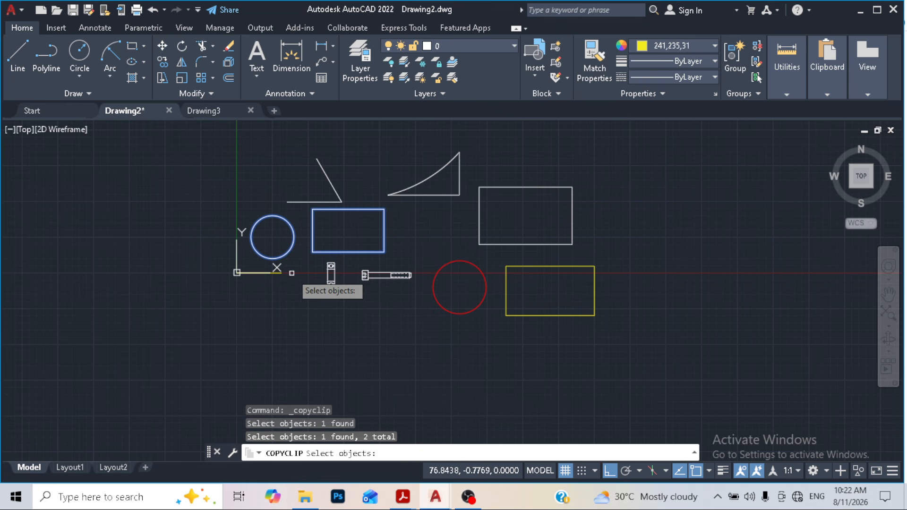
key(Return)
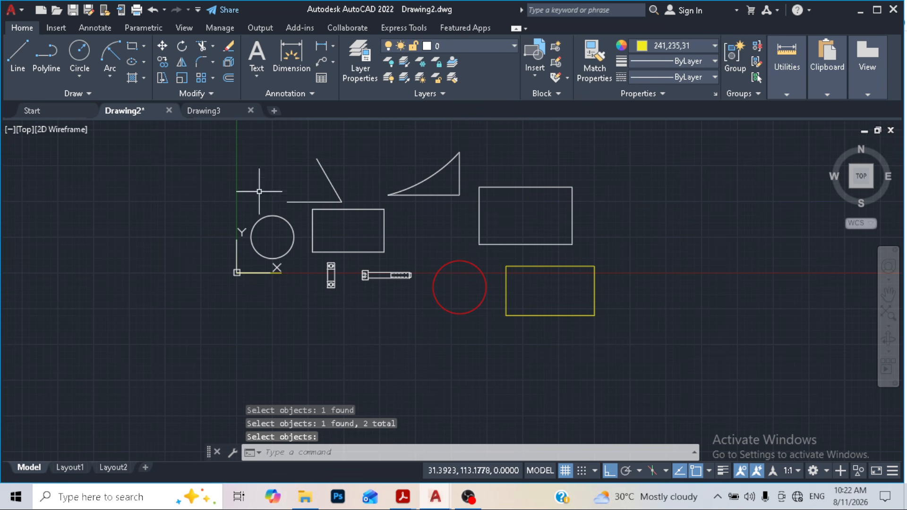
Paste the copied circle and rectangle into the empty Drawing3 as separate objects.
click(219, 111)
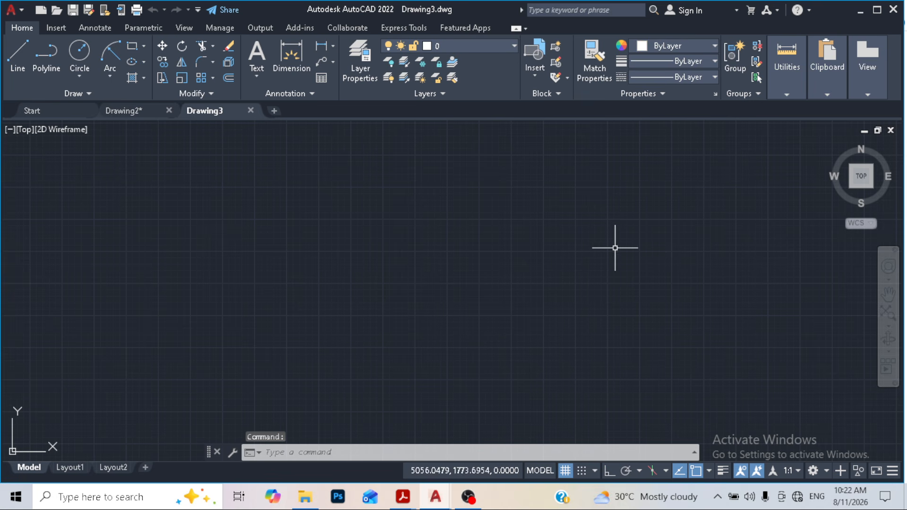
click(839, 86)
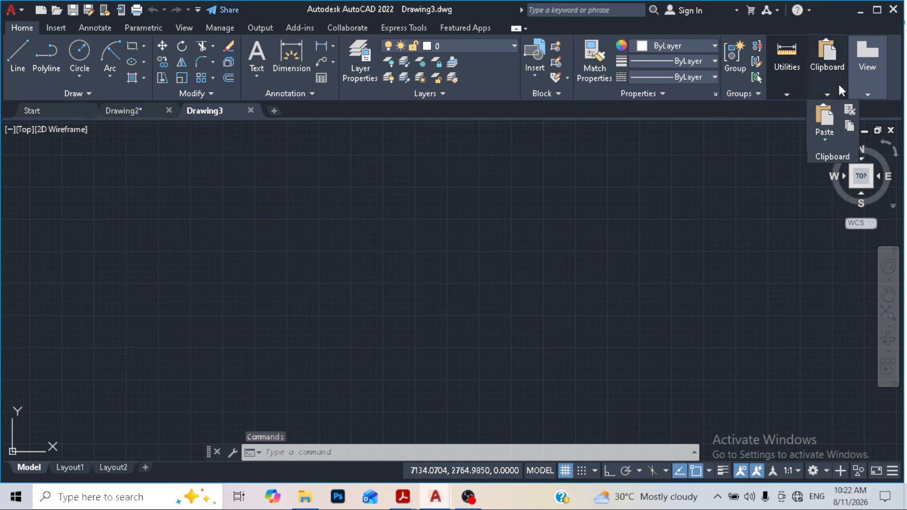
click(825, 137)
key(ctrl+v)
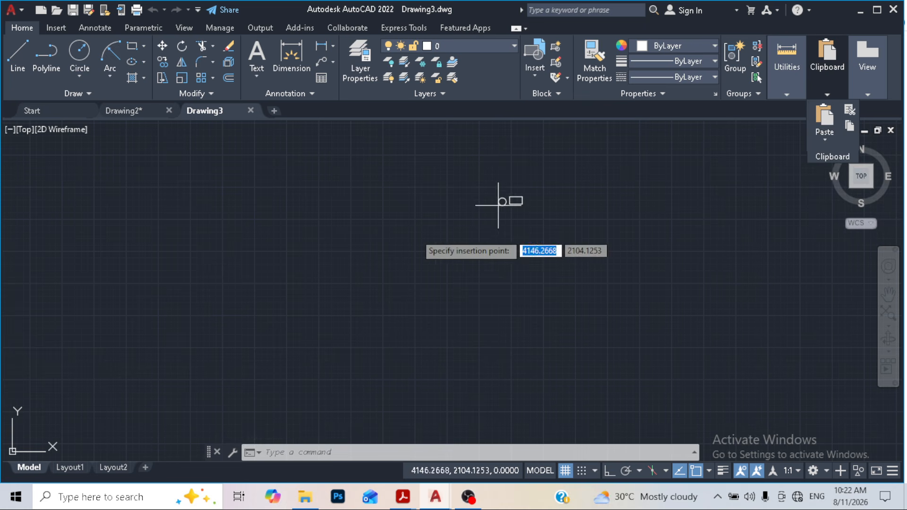
click(395, 211)
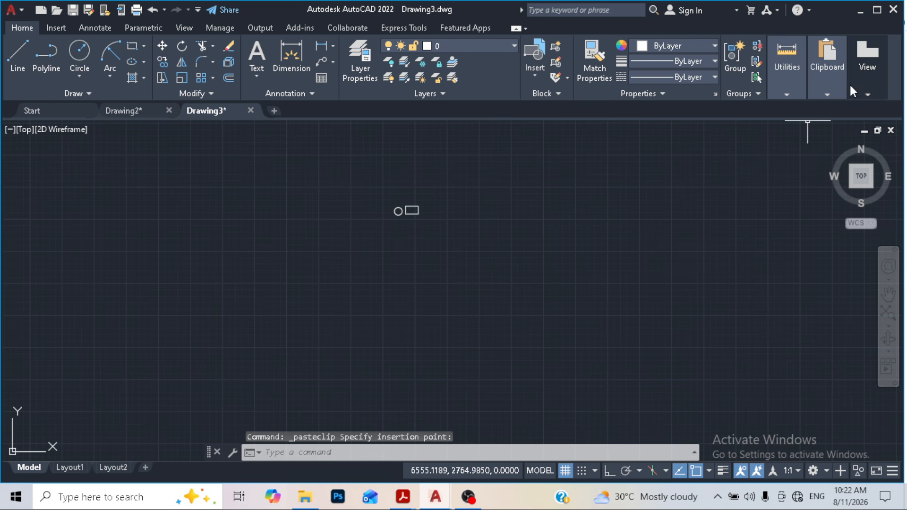
Paste the copied circle and rectangle as a block just below the first pasted pair.
mouse_move(832, 94)
click(827, 138)
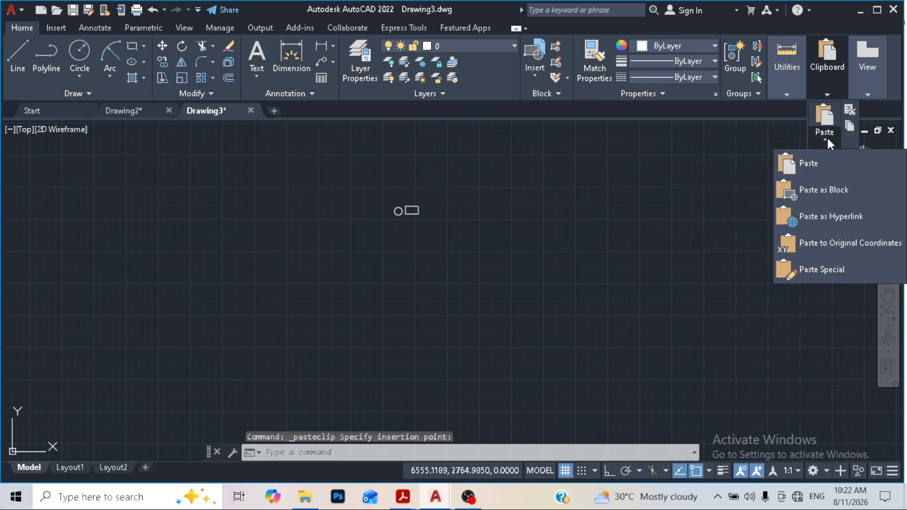
click(828, 187)
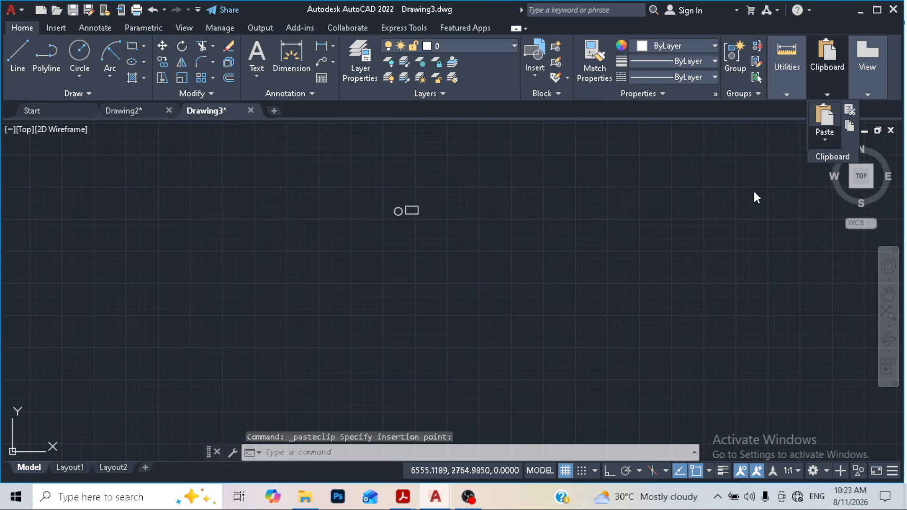
click(400, 230)
Compare how the upper pasted rectangle and the lower pasted block select, clearing the selection after each check.
scroll(400, 229, up, 8)
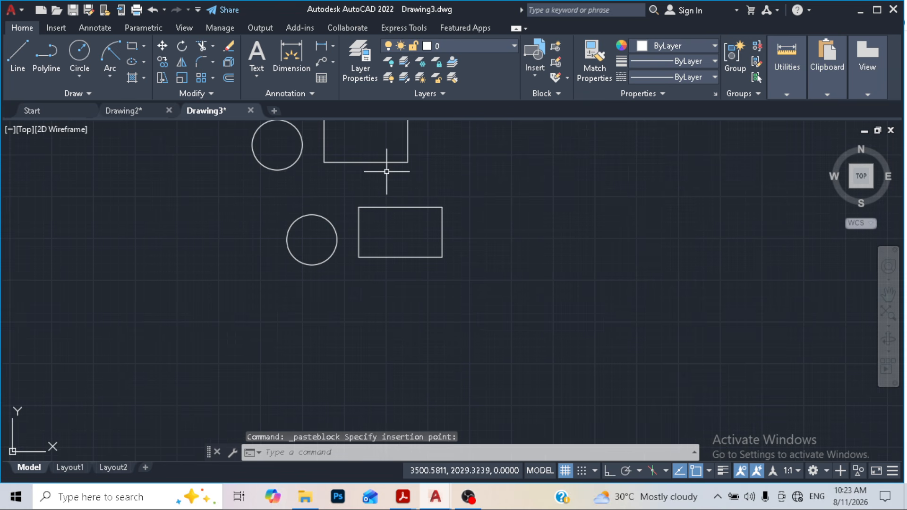
scroll(439, 171, down, 2)
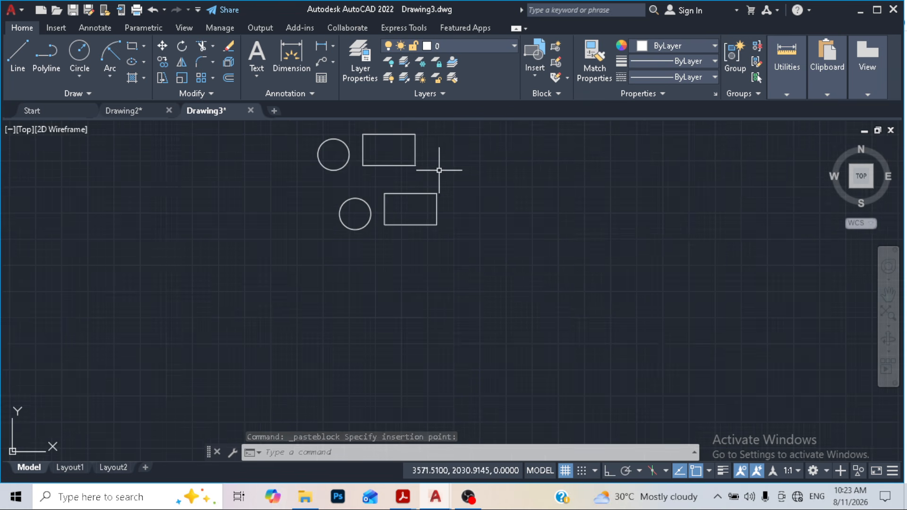
click(388, 163)
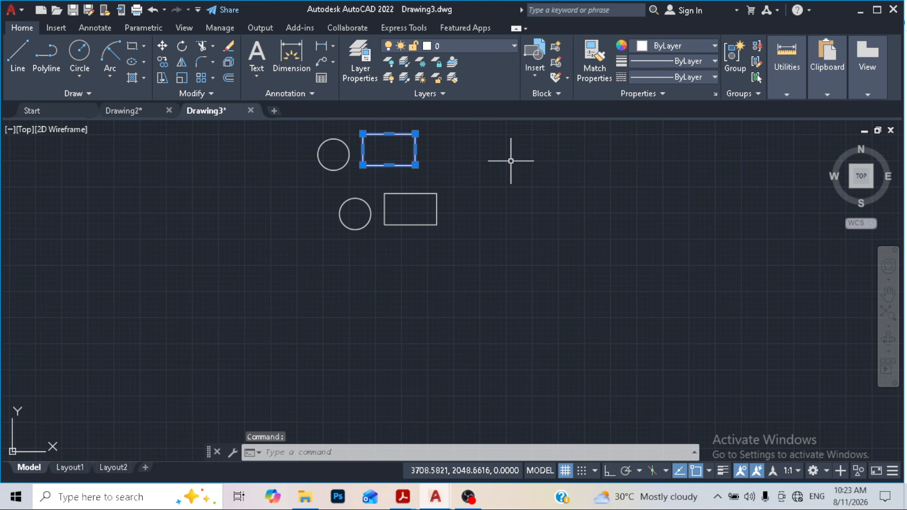
click(331, 160)
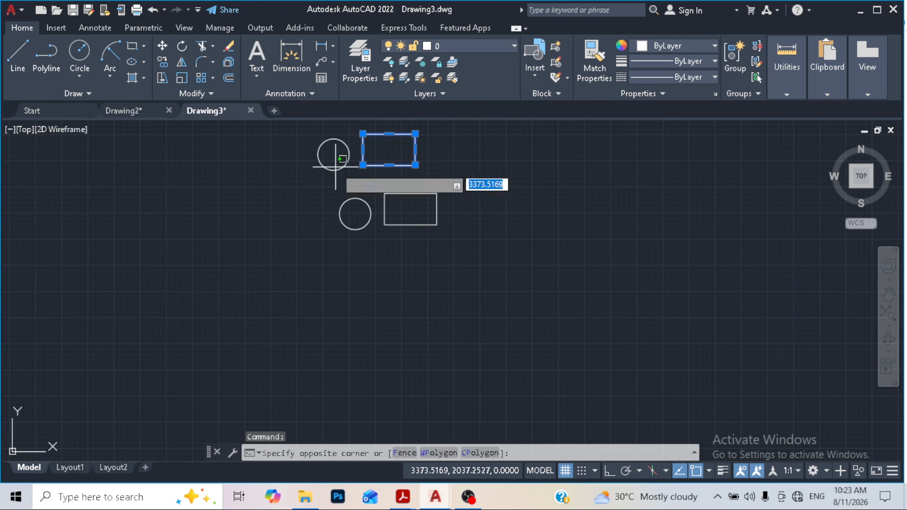
key(Escape)
key(Escape)
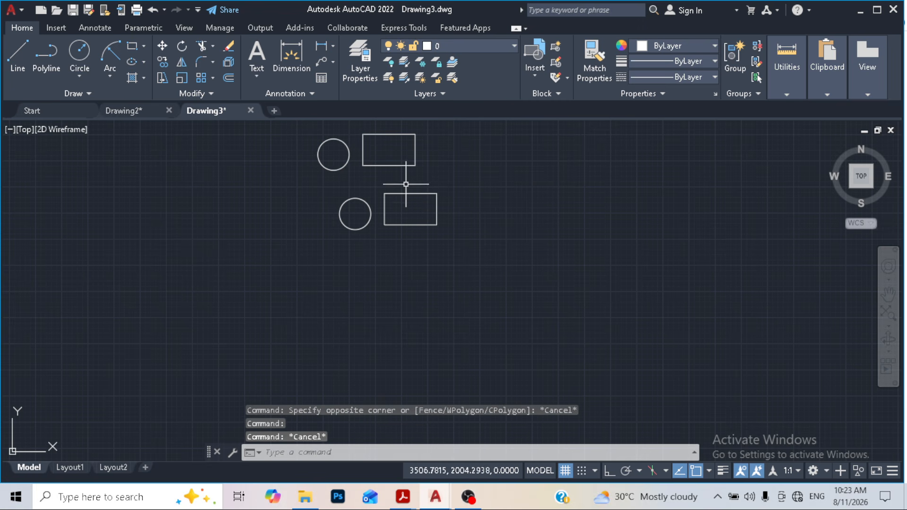
click(406, 193)
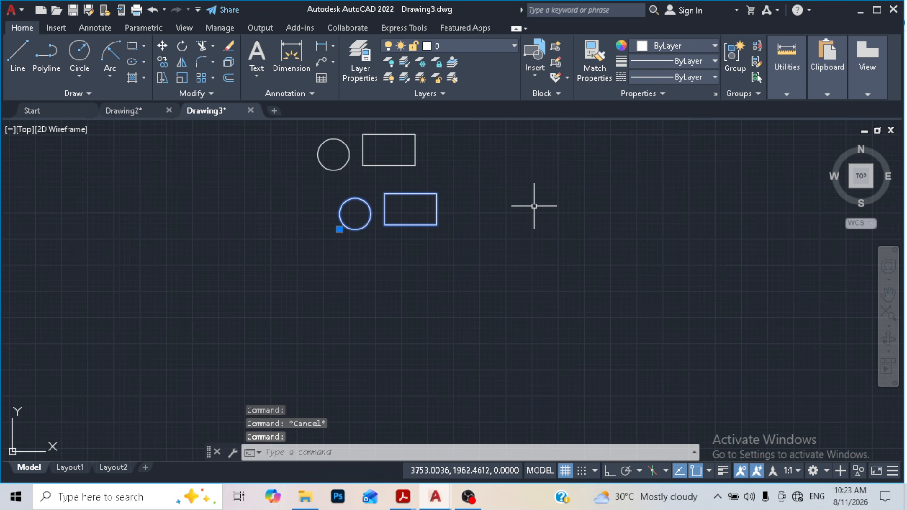
key(Escape)
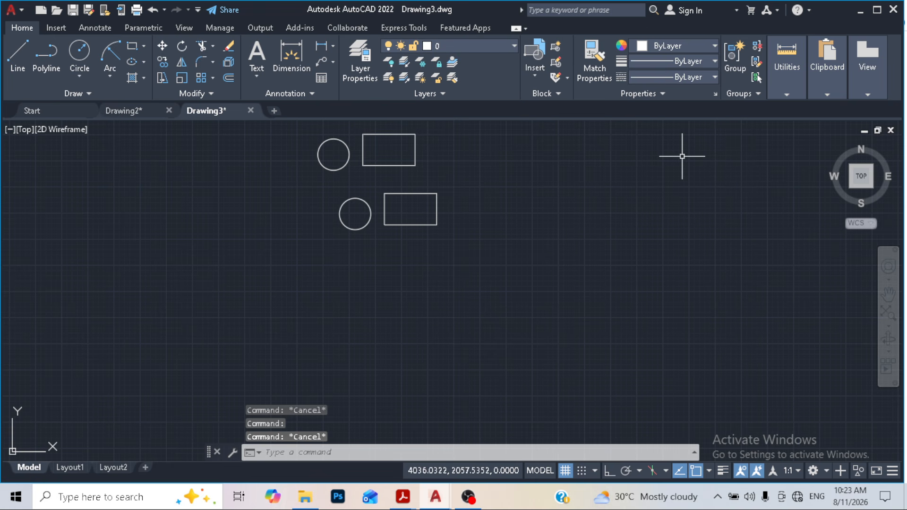
Paste the copied circle and rectangle into Drawing3 at their original coordinates.
mouse_move(828, 71)
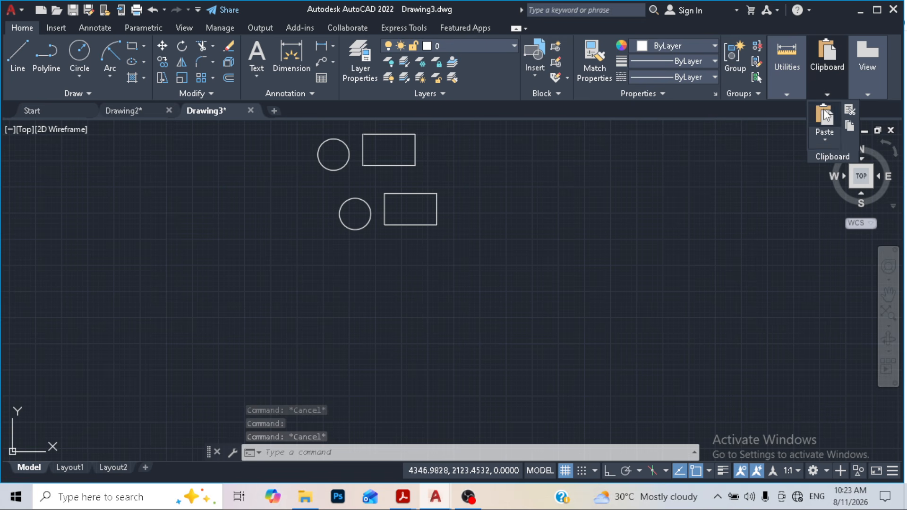
click(828, 138)
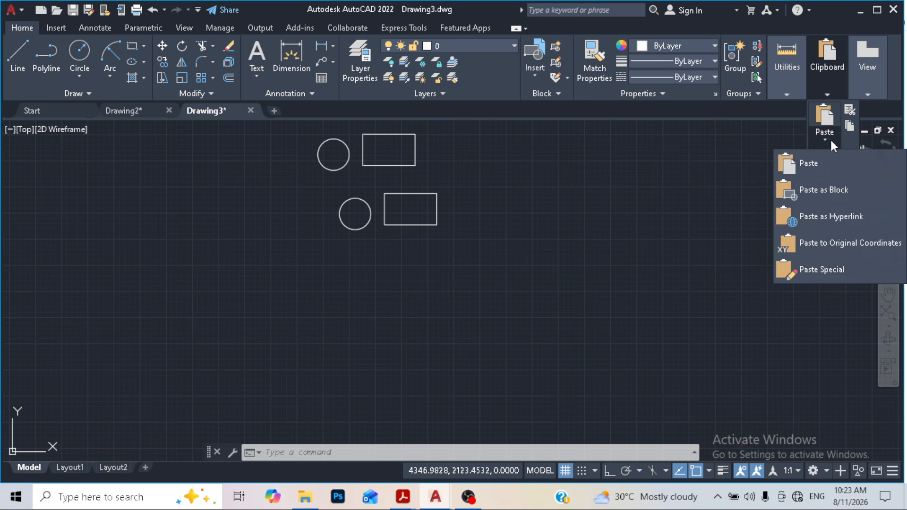
click(831, 239)
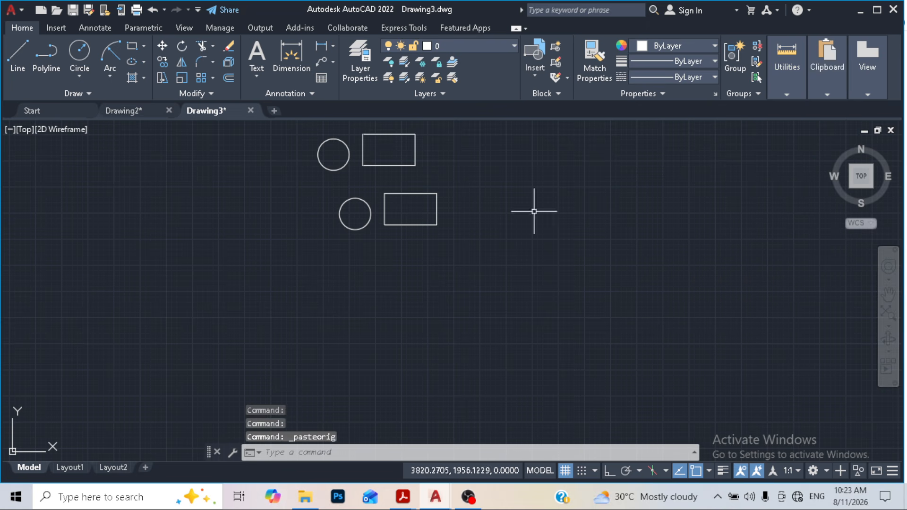
Compare where the circle and rectangle sit relative to the origin in Drawing3 and in Drawing2.
mouse_move(129, 113)
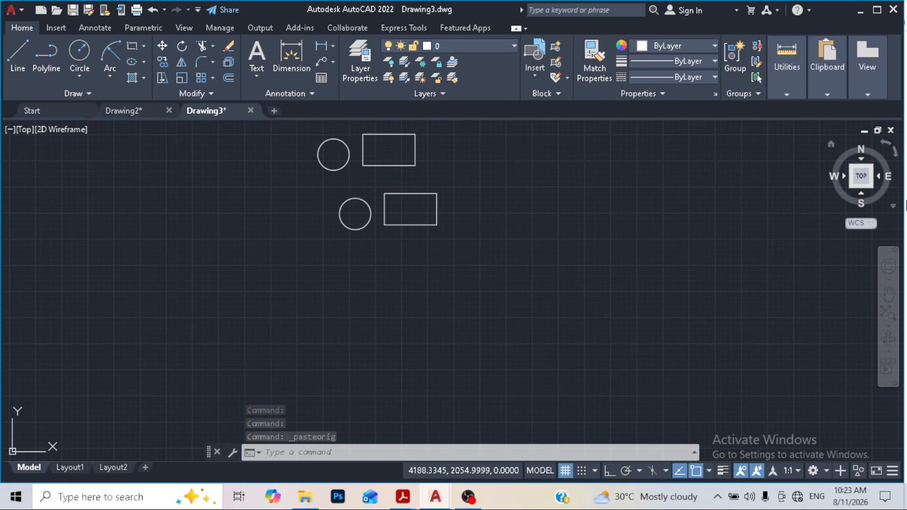
click(860, 182)
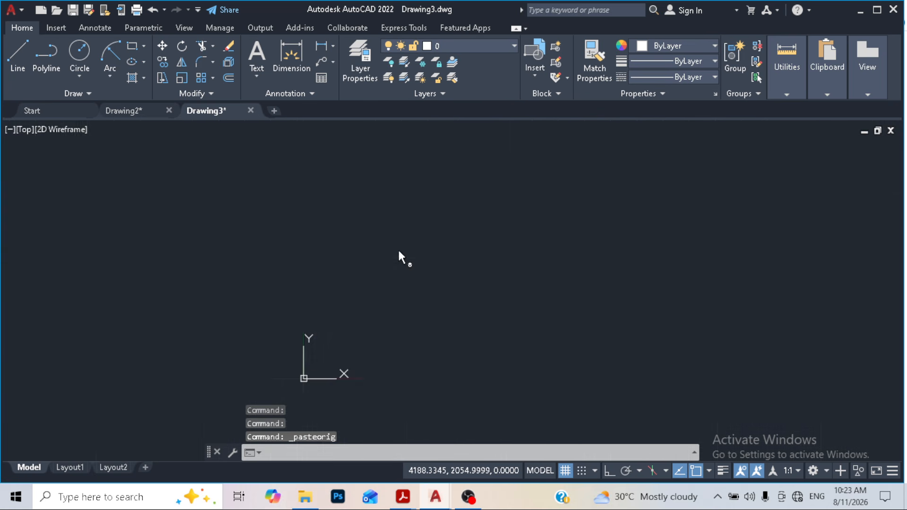
scroll(322, 368, up, 6)
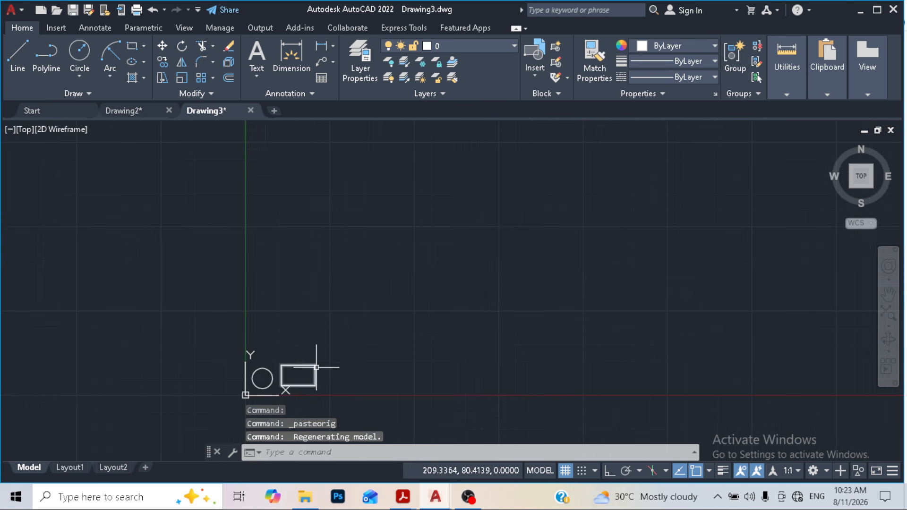
middle_drag(318, 362, 320, 202)
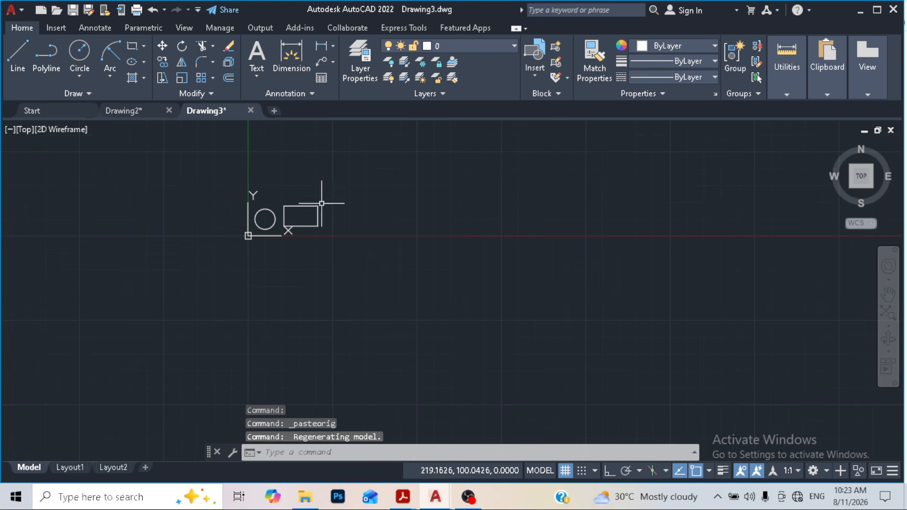
click(124, 104)
key(F8)
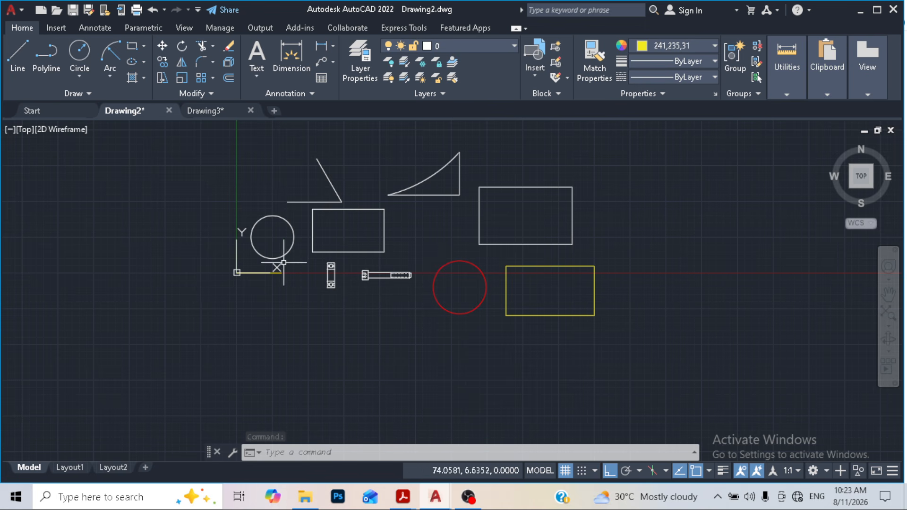
scroll(274, 241, up, 2)
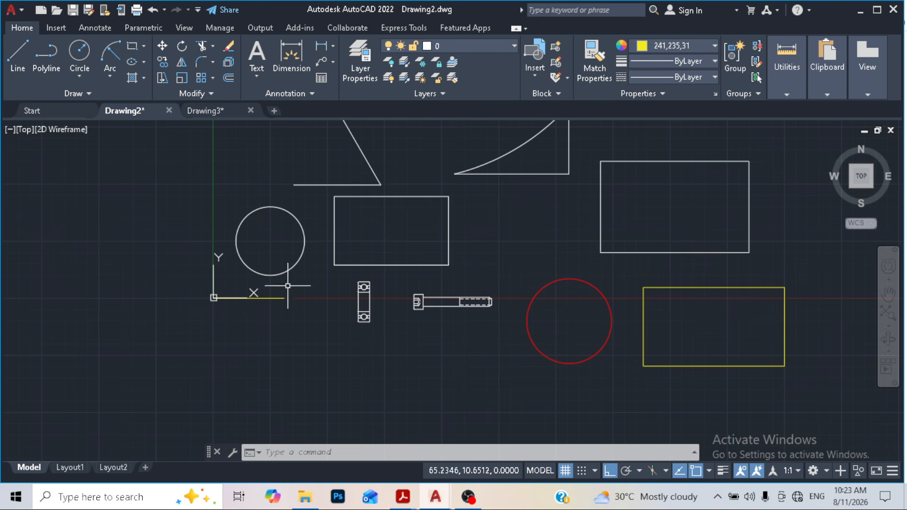
click(212, 110)
key(ctrl+shift+v)
scroll(256, 227, up, 2)
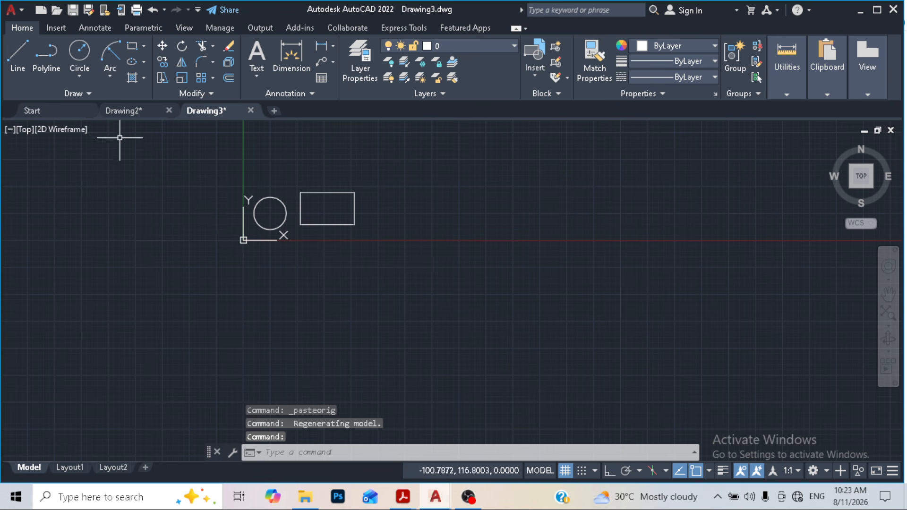
Draw a horizontal line in Drawing3 from 0,0 to below the rectangle's left edge, with Ortho on.
click(19, 57)
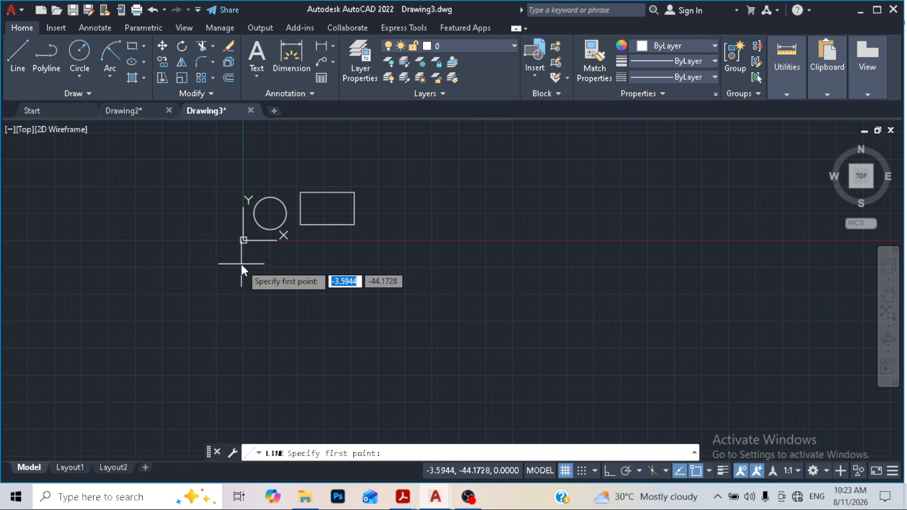
text(0,0)
key(Return)
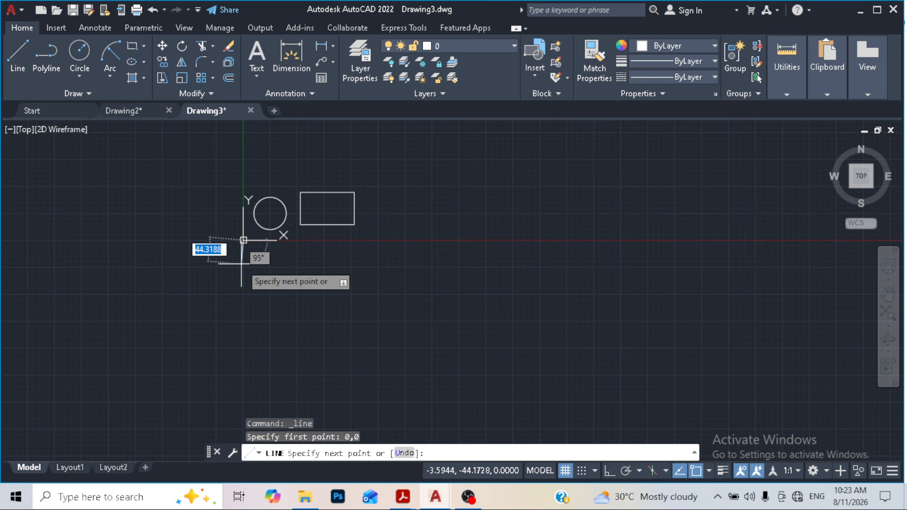
click(610, 471)
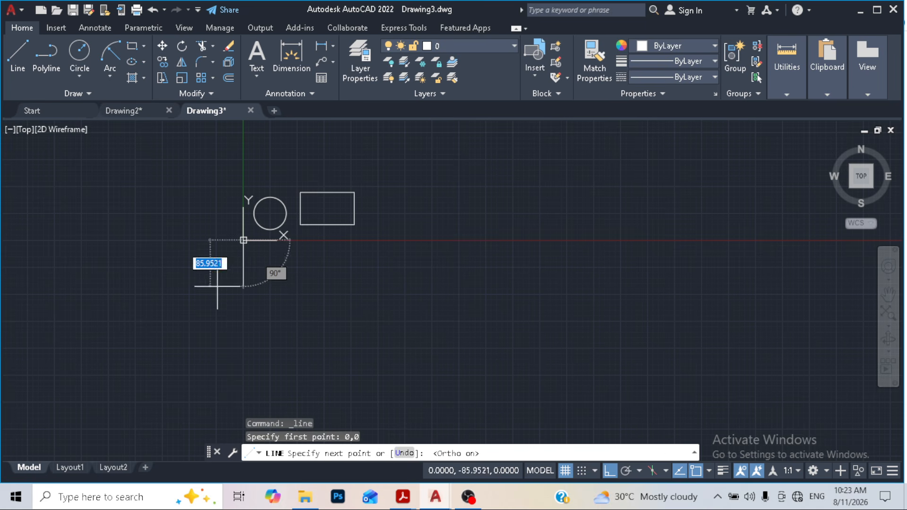
click(301, 264)
right_click(371, 176)
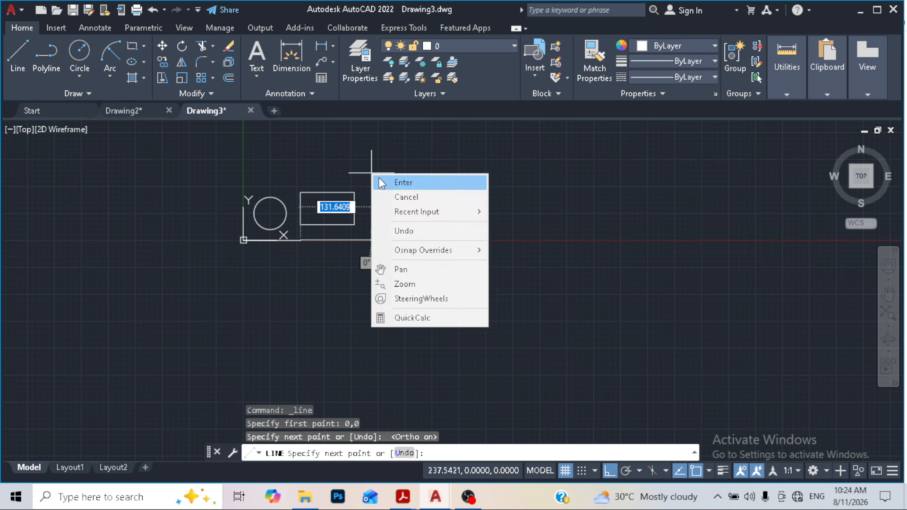
click(393, 180)
Measure the distance from the origin to the circle's center in Drawing3.
mouse_move(800, 85)
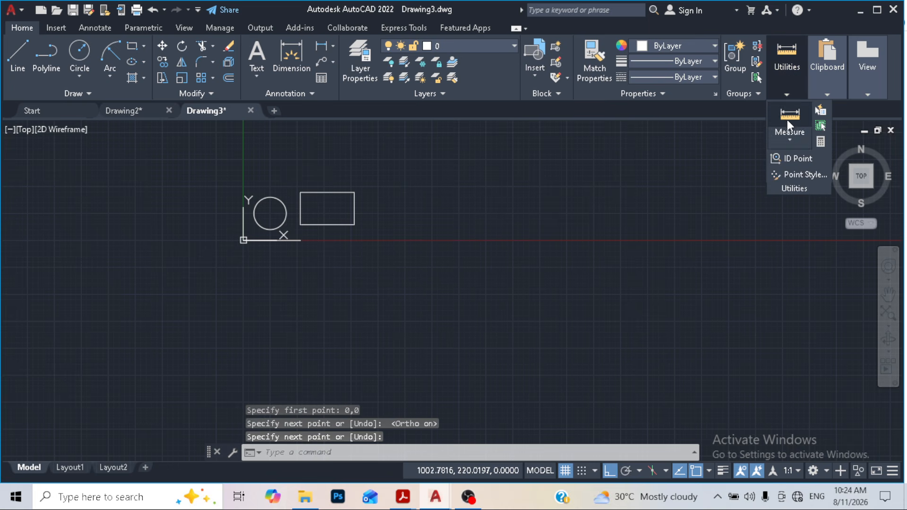
click(791, 137)
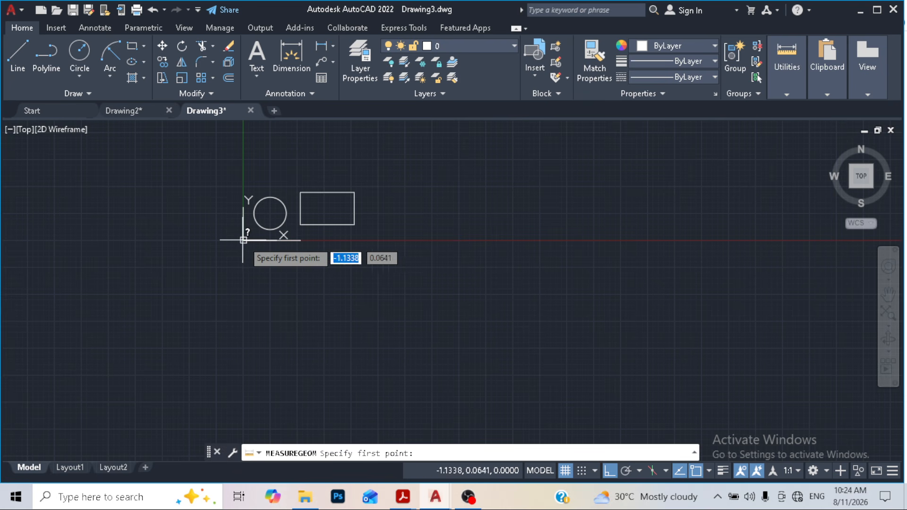
scroll(243, 240, up, 3)
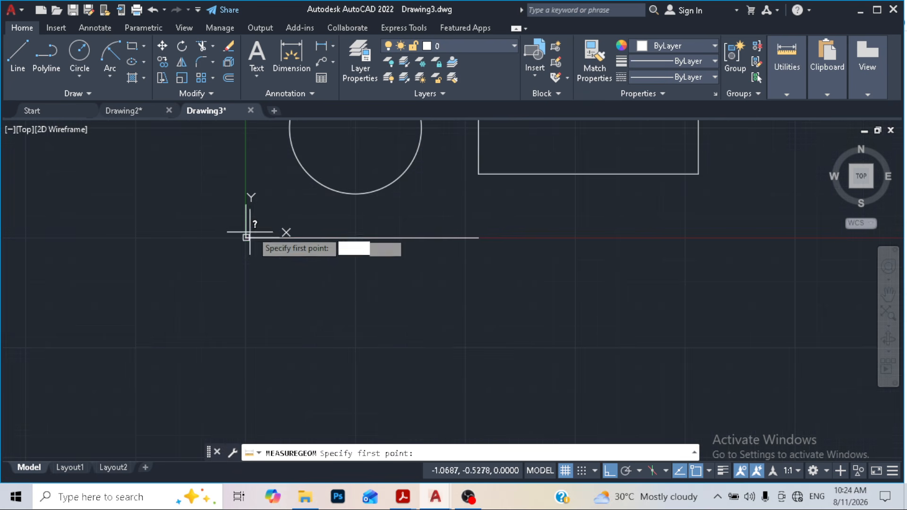
click(246, 238)
scroll(267, 224, down, 2)
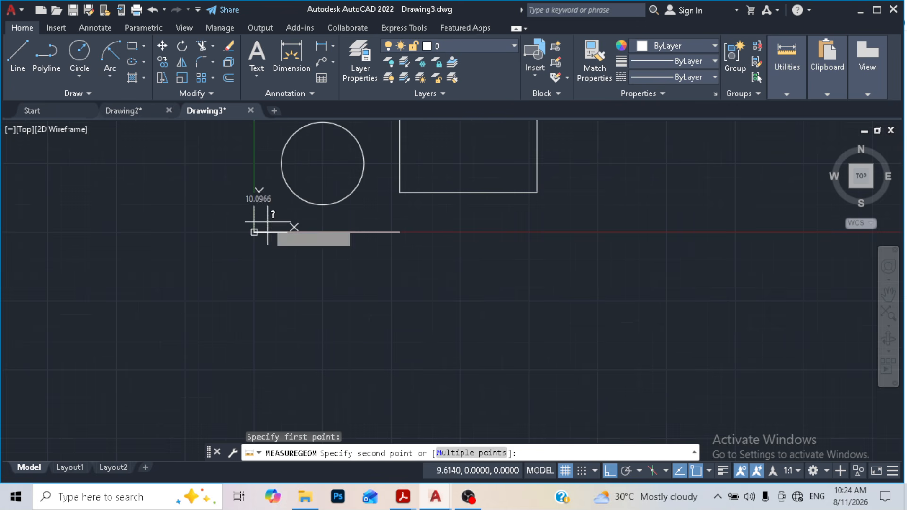
click(324, 165)
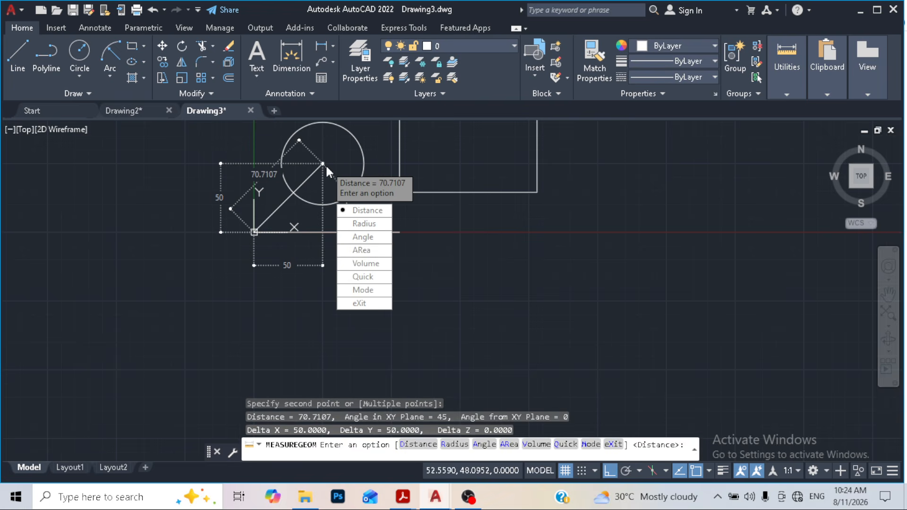
key(Escape)
key(Escape)
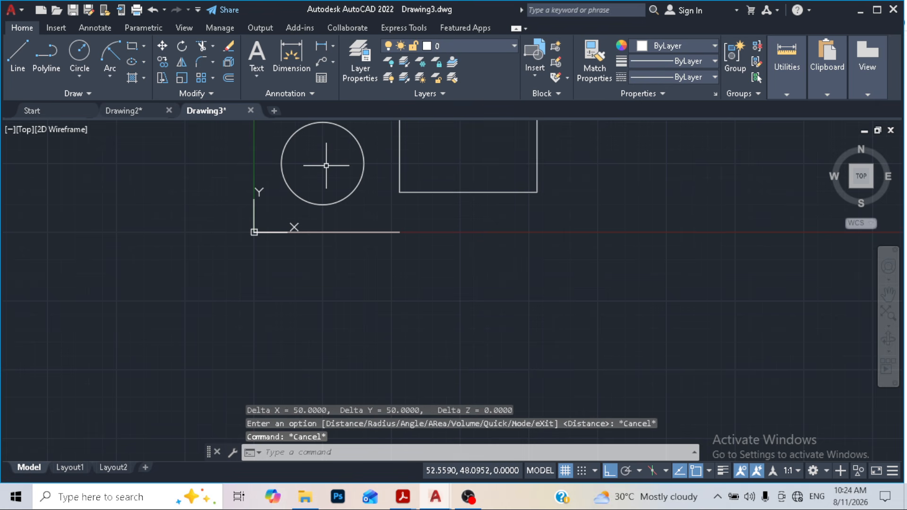
click(126, 109)
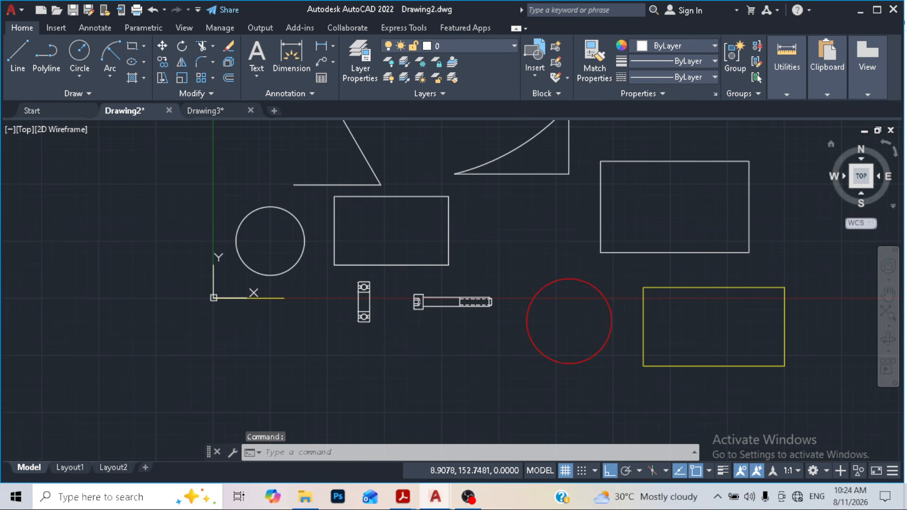
mouse_move(794, 86)
mouse_move(825, 95)
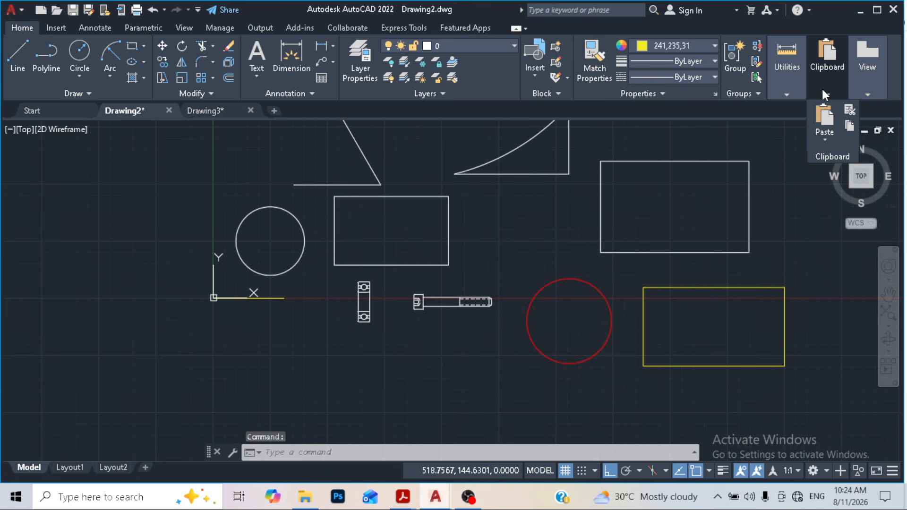
click(824, 135)
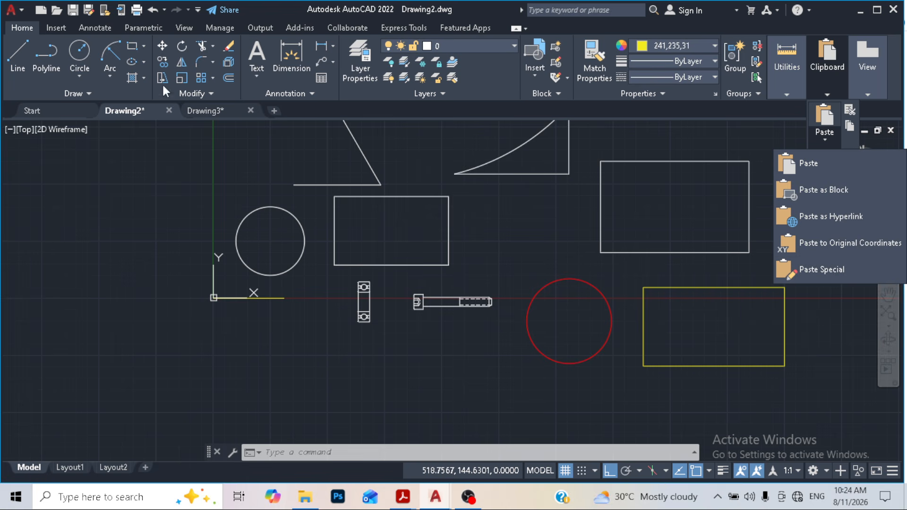
click(214, 111)
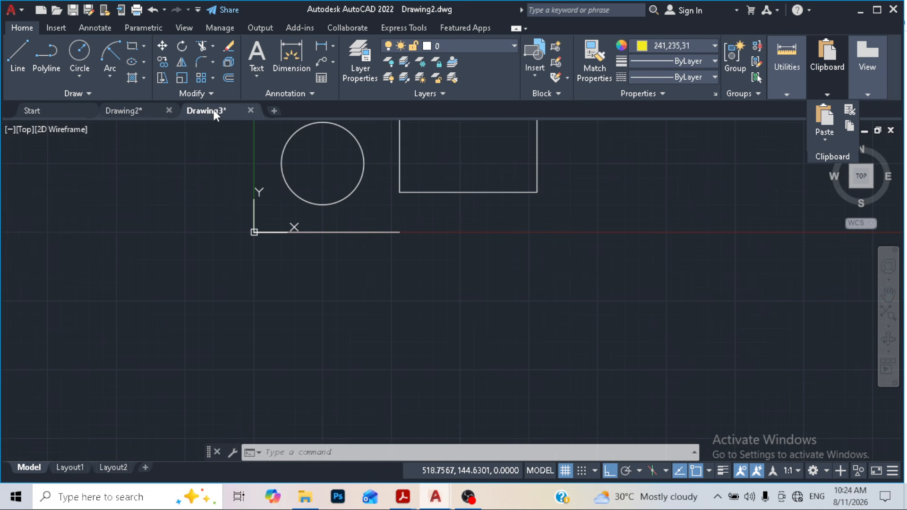
Use Paste Special to insert the copied circle and rectangle as a Picture (Metafile) beside the existing rectangle in Drawing3.
click(821, 141)
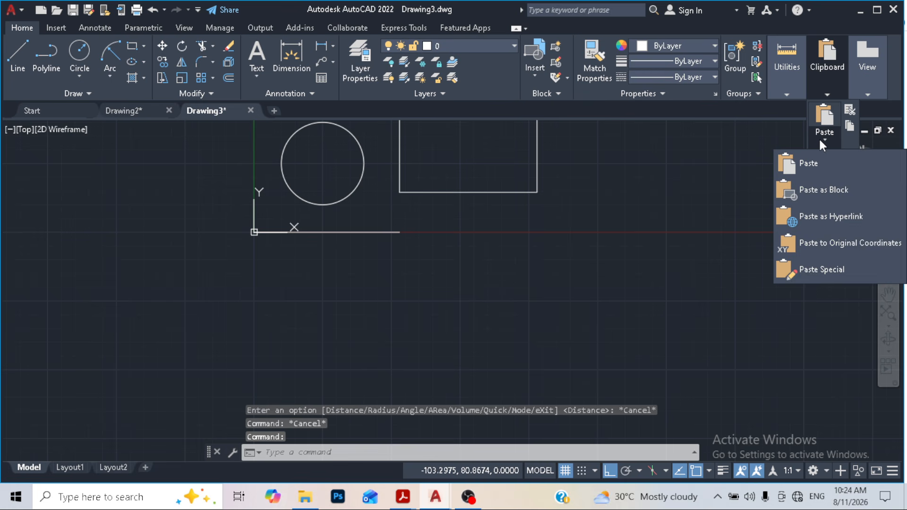
click(824, 274)
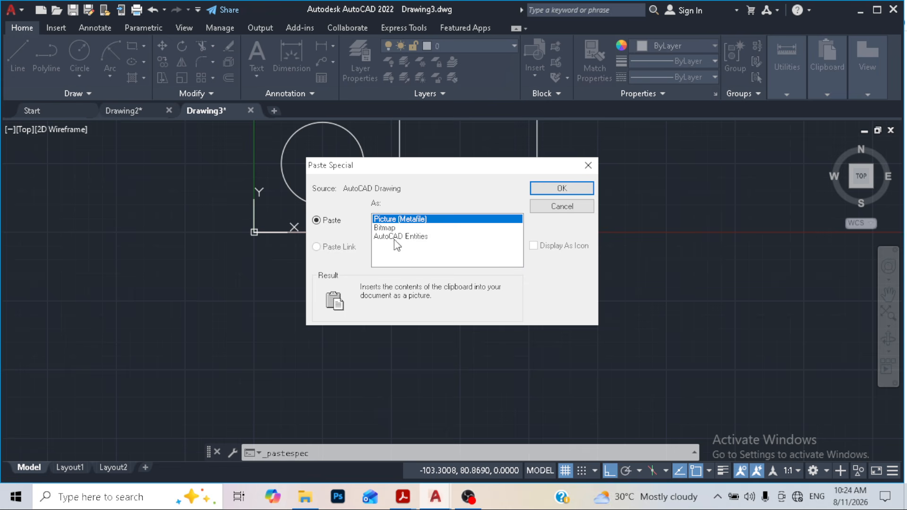
click(550, 191)
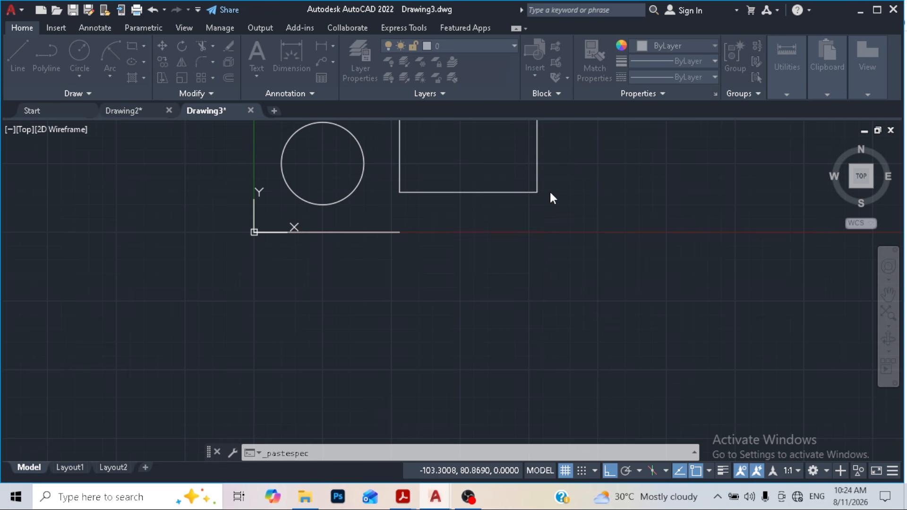
scroll(507, 308, down, 5)
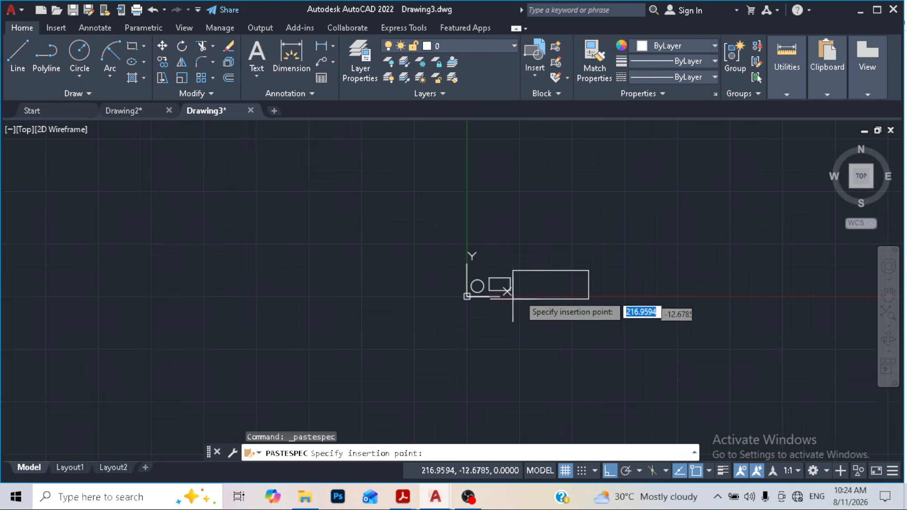
click(519, 295)
scroll(574, 253, up, 4)
scroll(519, 300, up, 7)
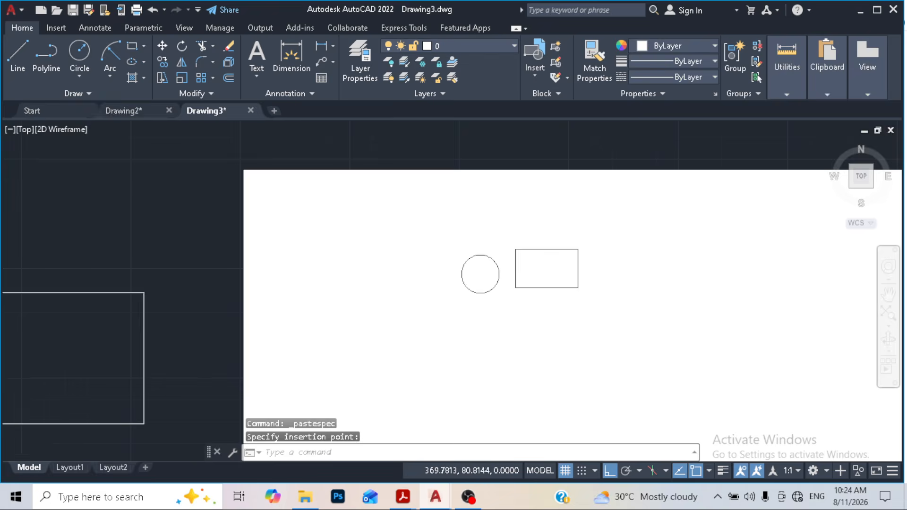
scroll(520, 302, down, 10)
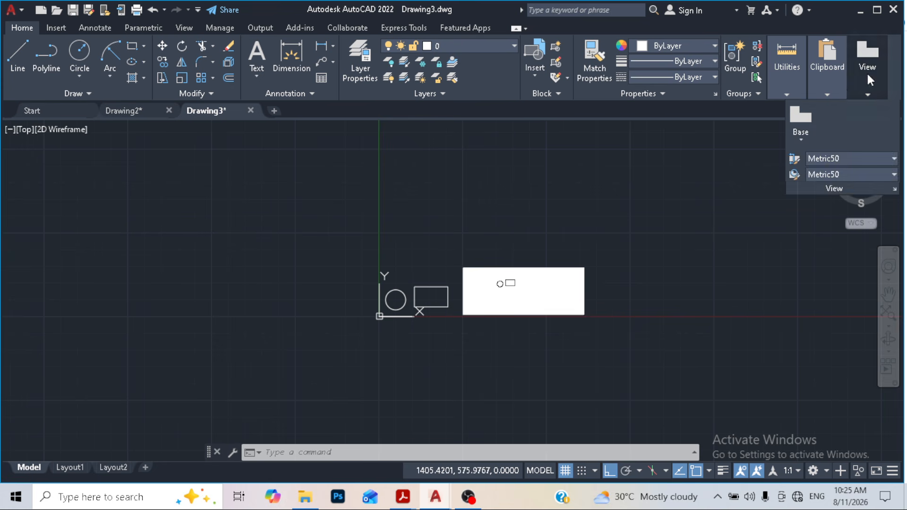
mouse_move(835, 86)
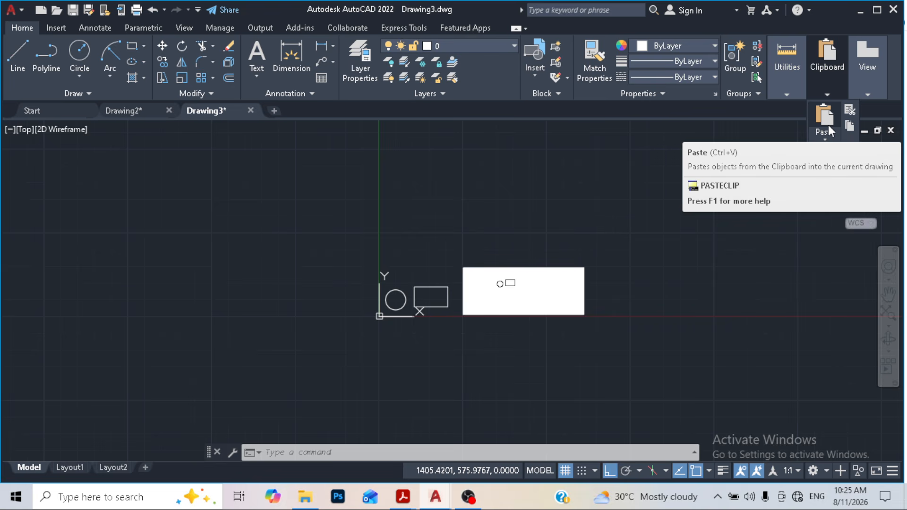